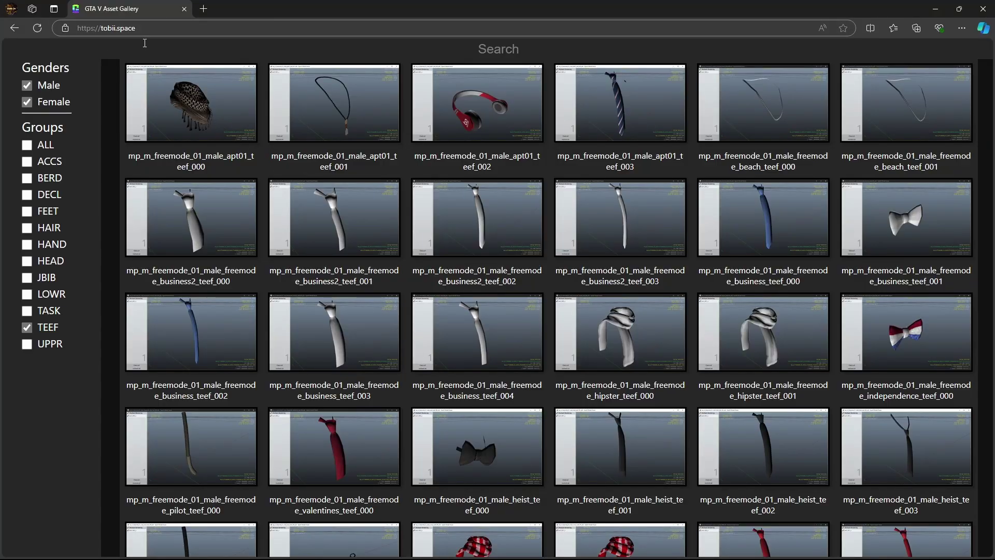
Step: Copy the collection name mp_m_freemode_01_male_apt01 from the teef_001 necklace caption
left_click_drag(272, 156, 384, 156)
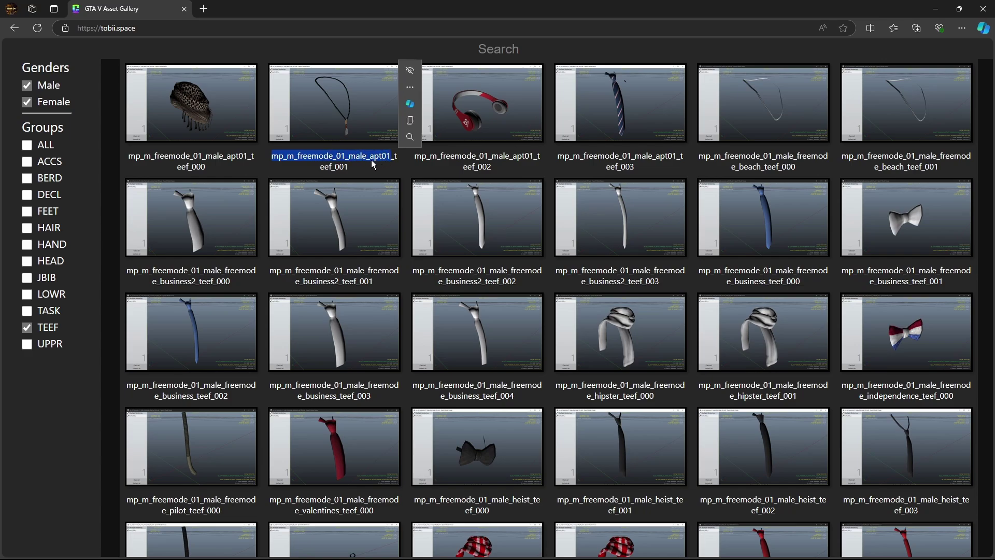
right_click(335, 155)
left_click(365, 168)
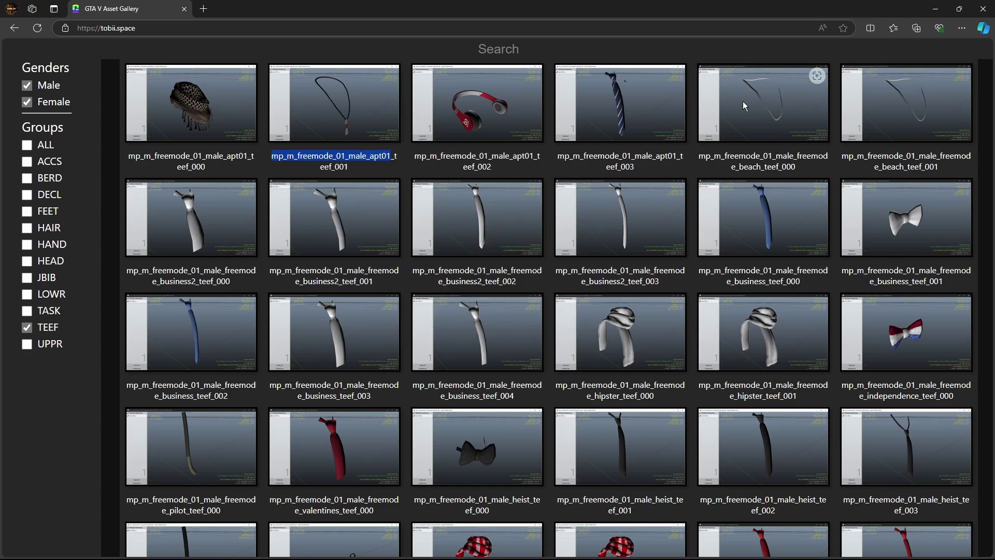
Step: Search CodeWalker for mp_m_freemode_01_male_apt01 and open that 240-item folder
left_click(936, 9)
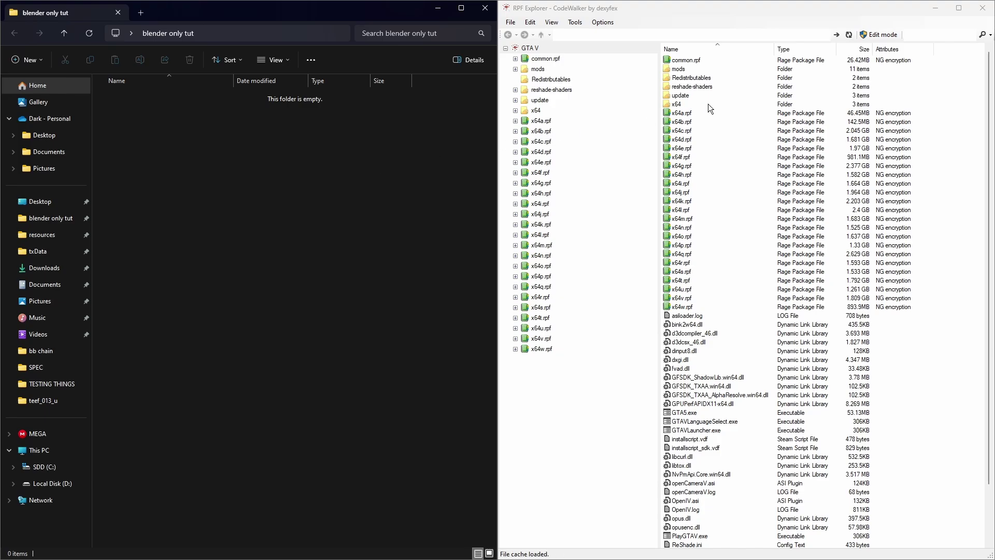
left_click(920, 35)
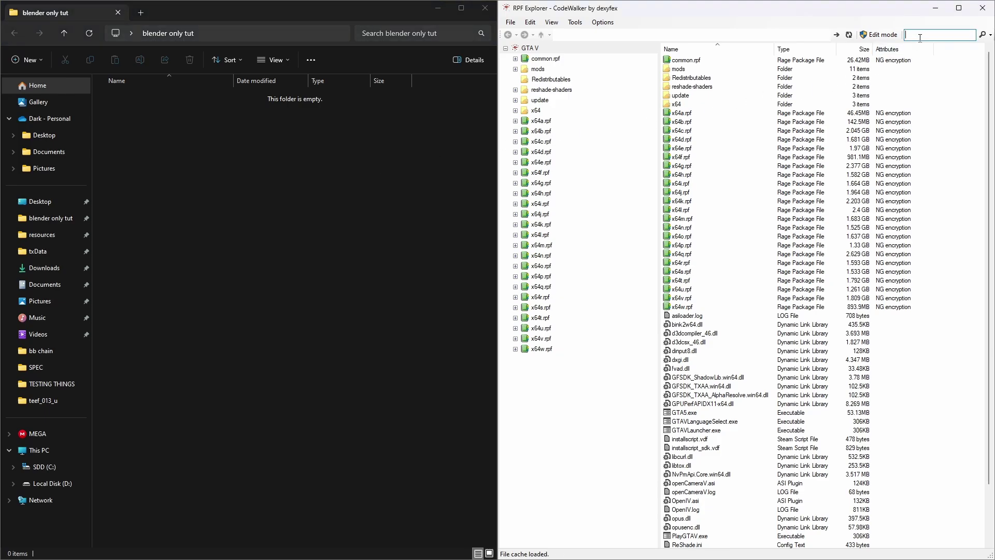
key("ctrl+v")
key("Return")
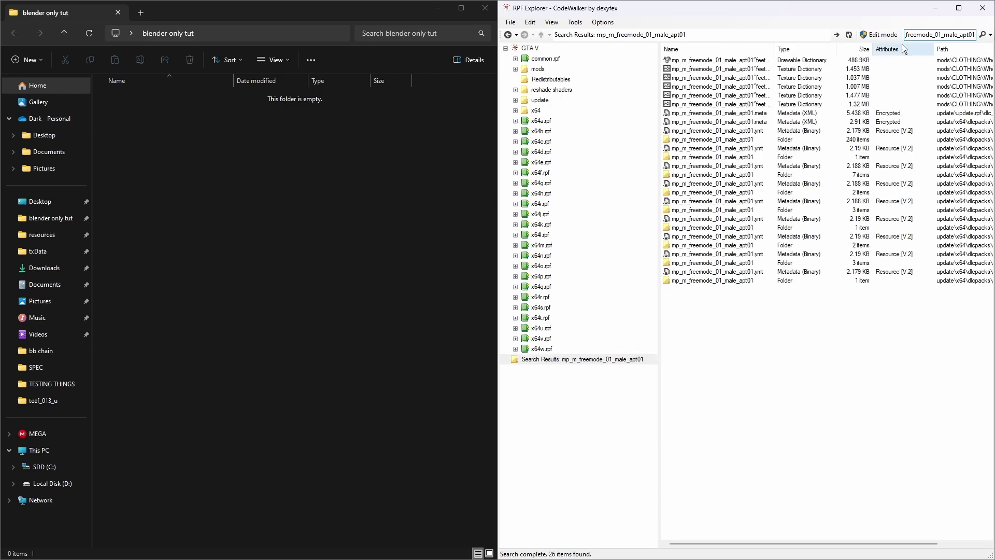
double_click(699, 140)
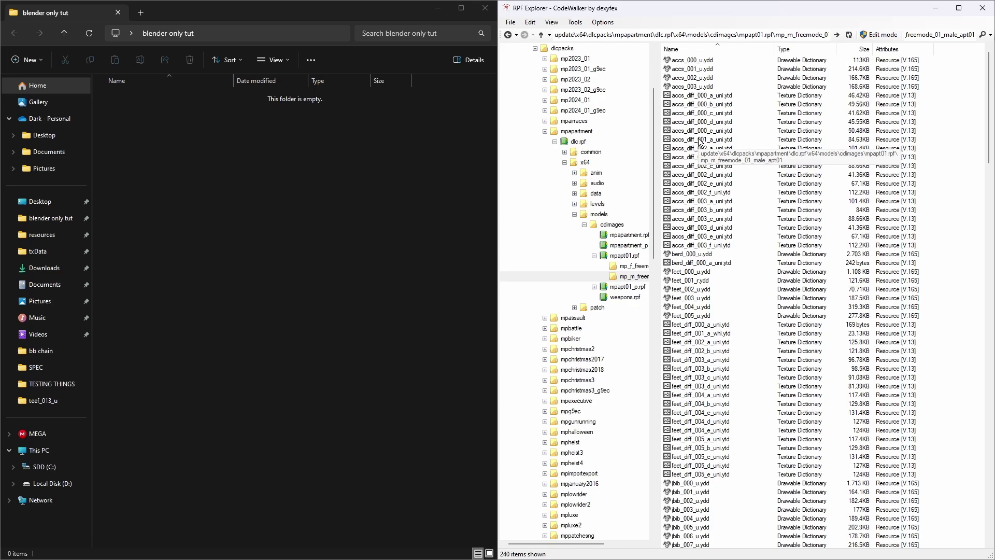
Step: Preview teef_001_u.ydd and export it as XML into the blender only tut folder
scroll(700, 142, "down", 20)
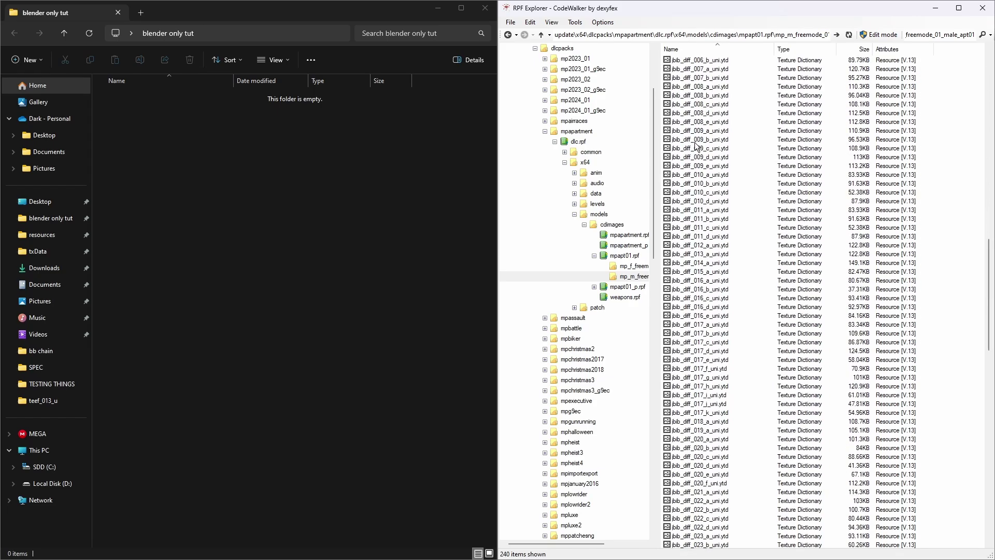
scroll(695, 145, "down", 20)
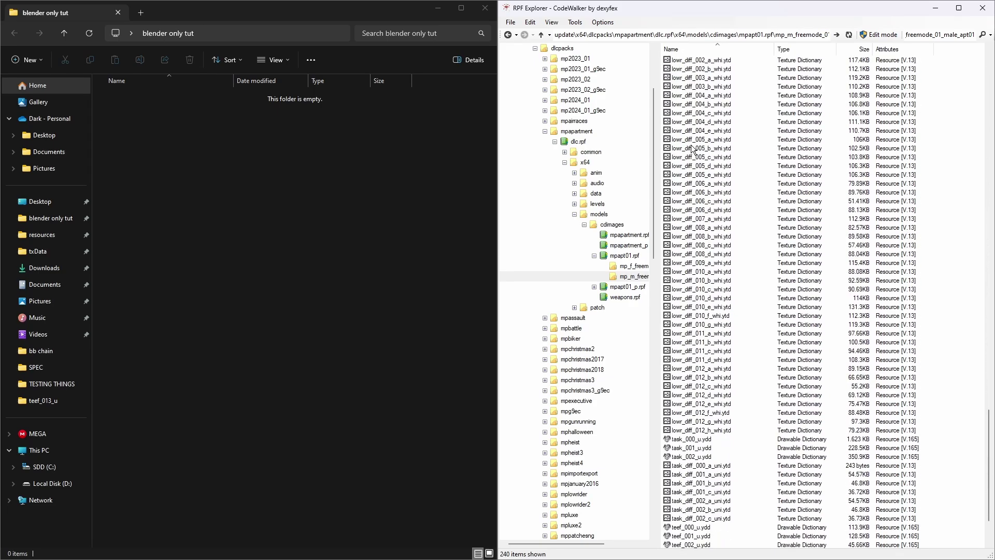
scroll(694, 148, "down", 3)
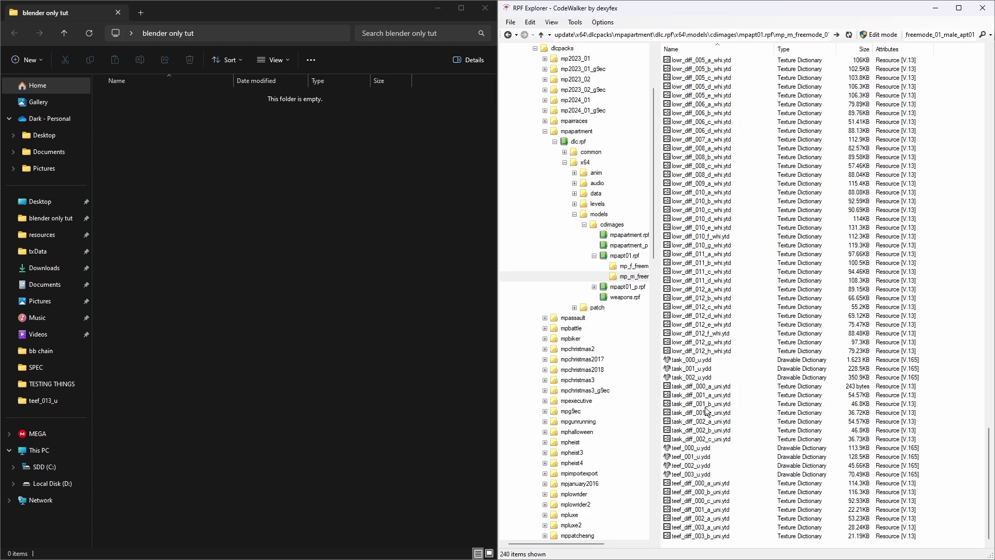
double_click(695, 457)
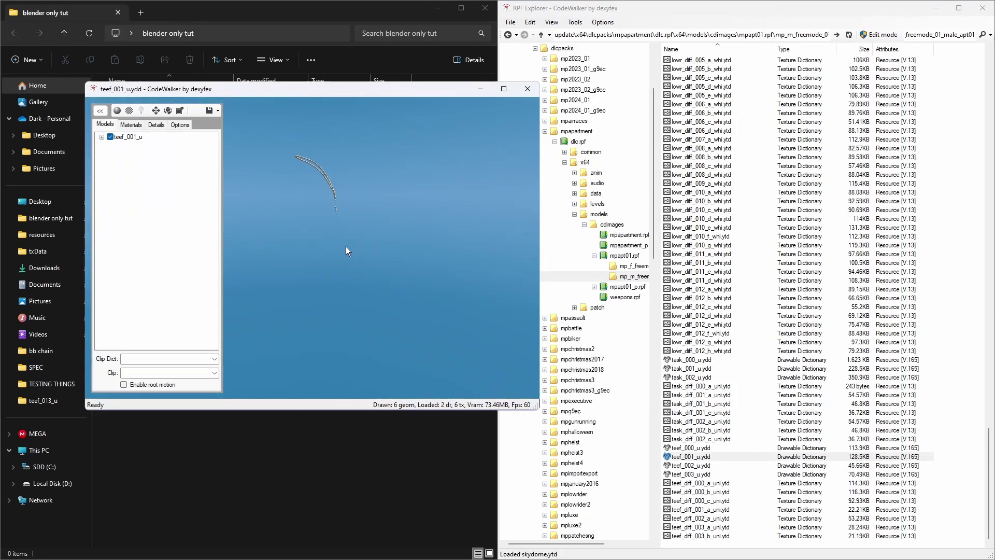
left_click_drag(346, 251, 235, 214)
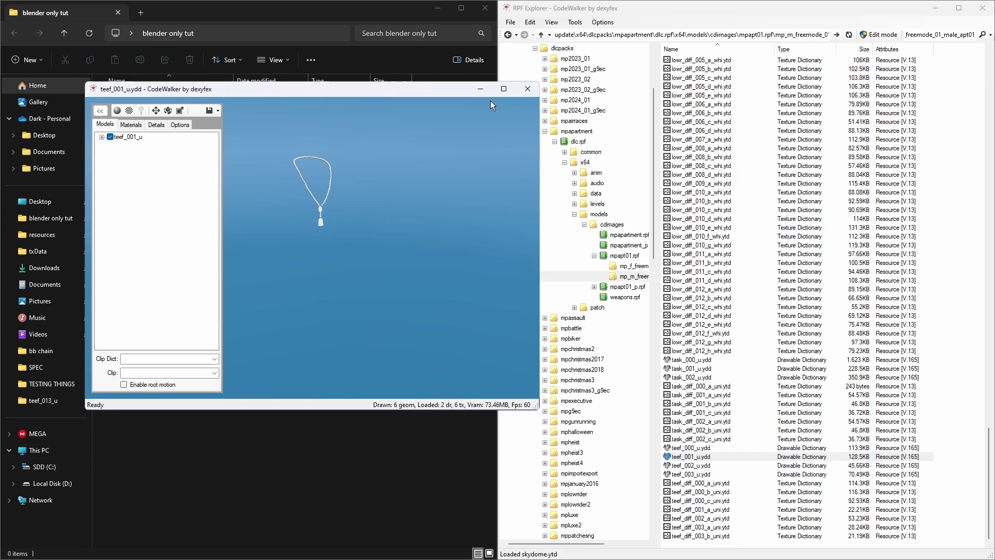
left_click(528, 89)
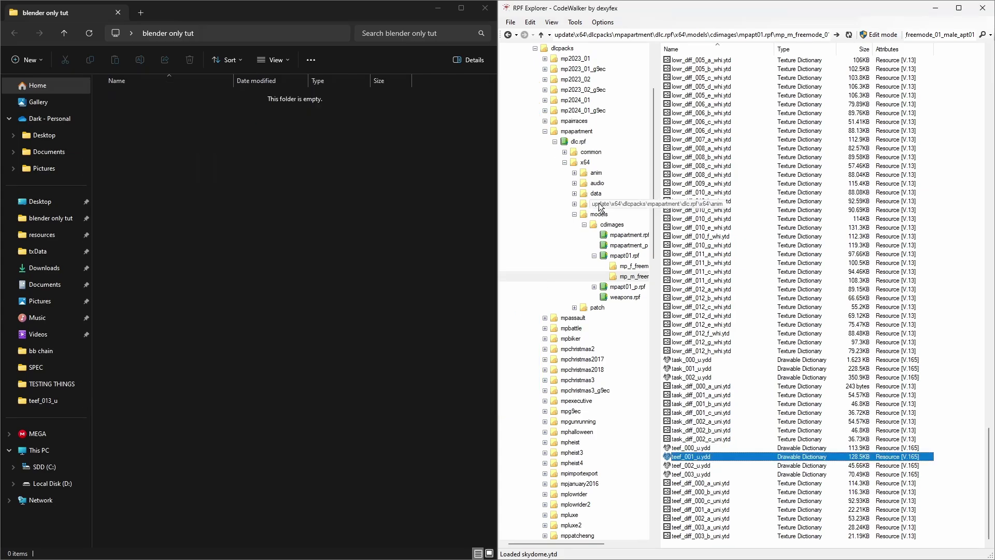
right_click(695, 458)
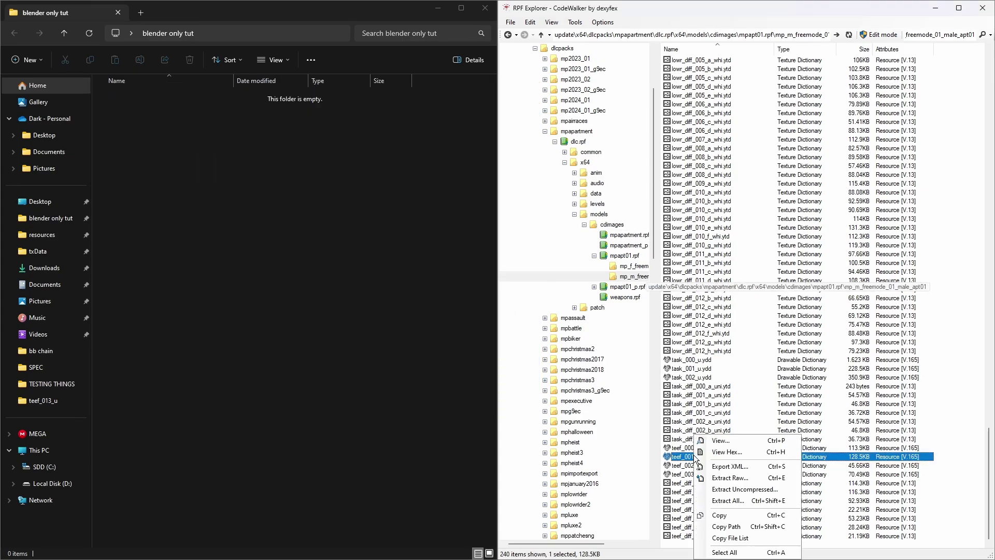
left_click(752, 467)
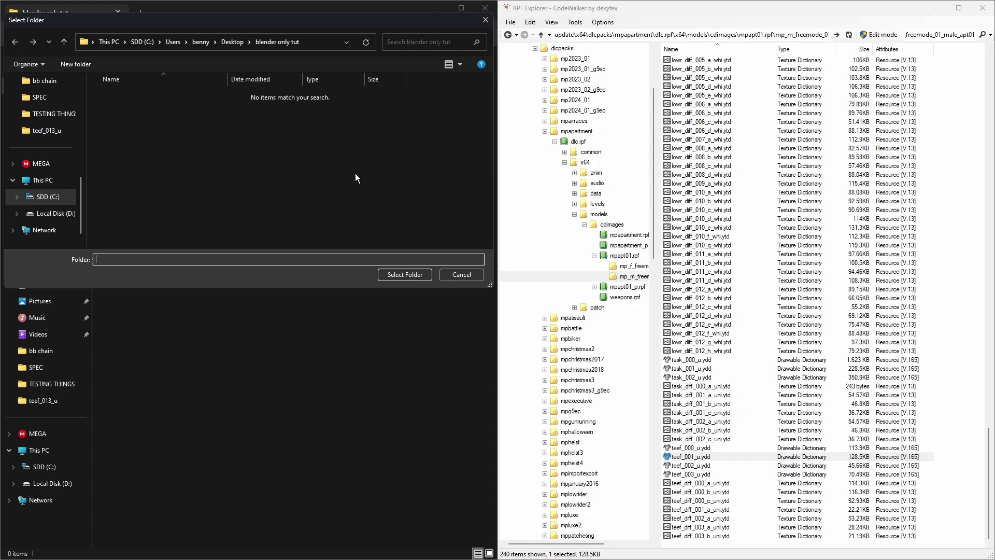
left_click(414, 273)
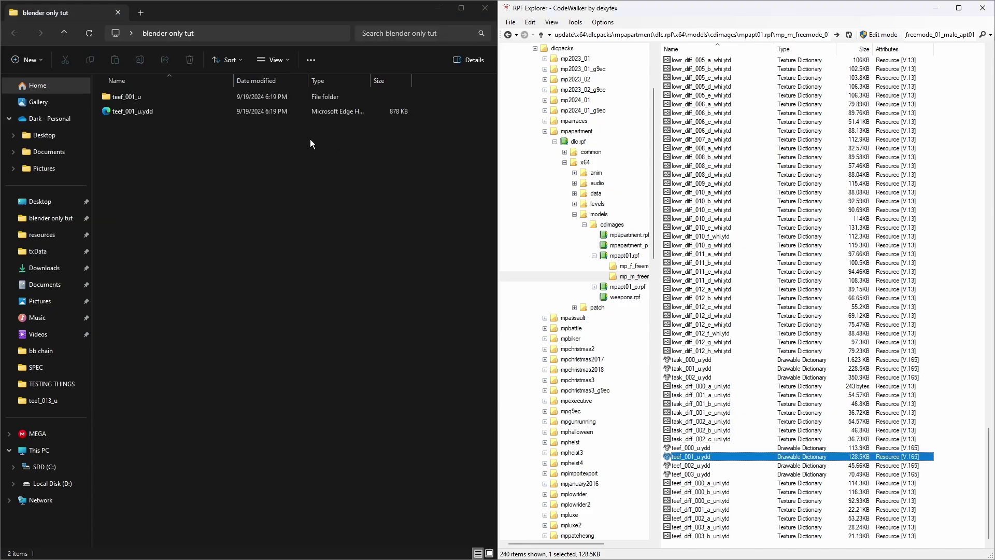
Step: Search for freemode_01.yft and export mp_m_freemode_01.yft as XML into blender only tut
left_click(941, 35)
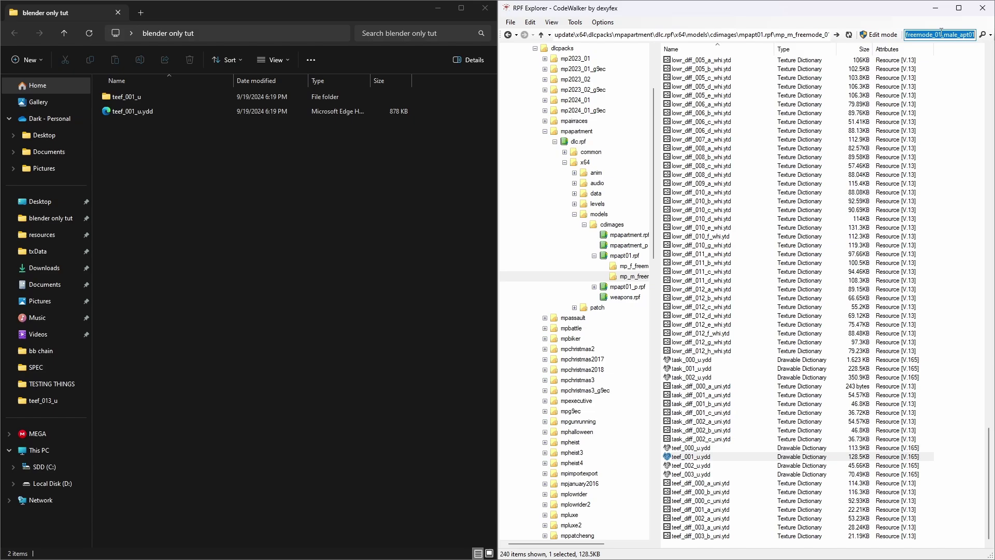
left_click_drag(944, 35, 985, 37)
key("BackSpace")
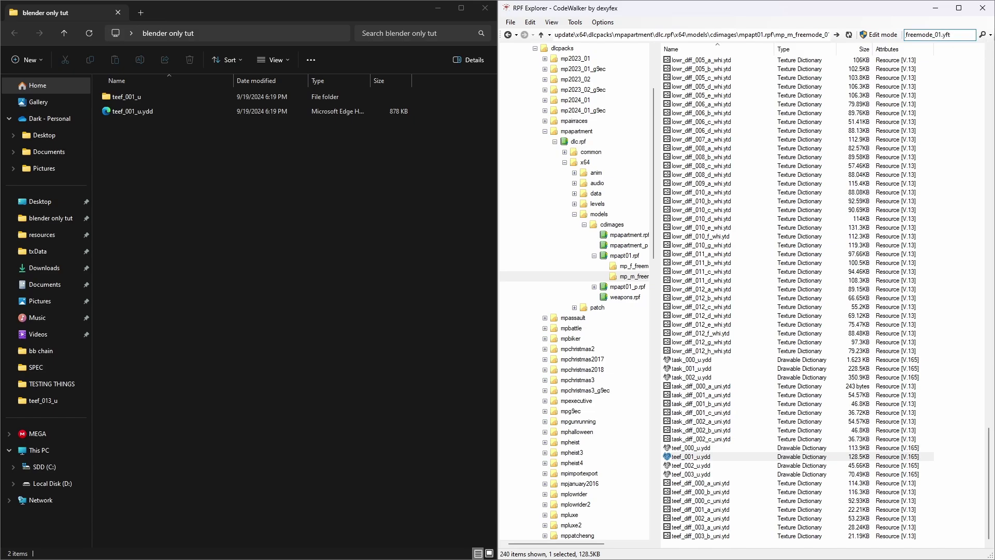
key("Return")
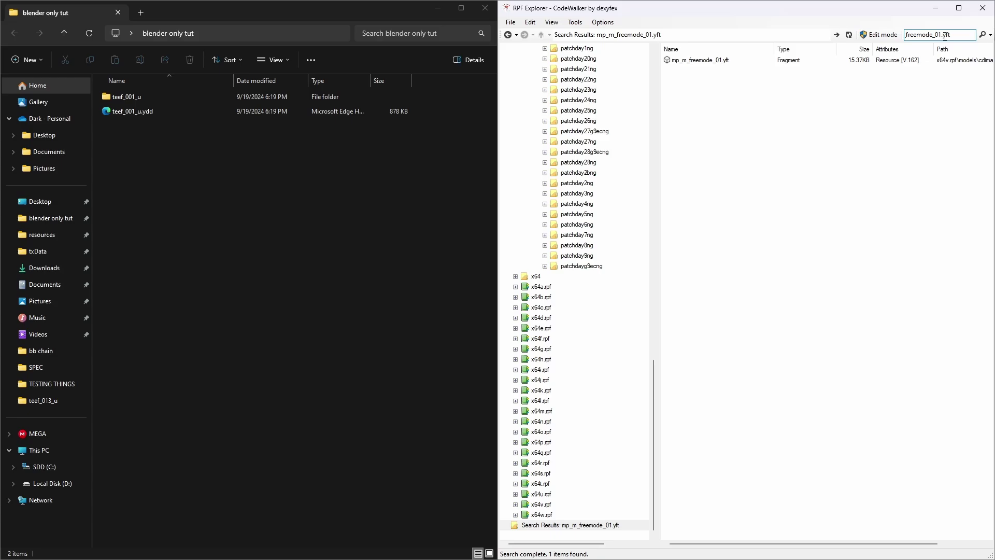
left_click(727, 61)
right_click(728, 64)
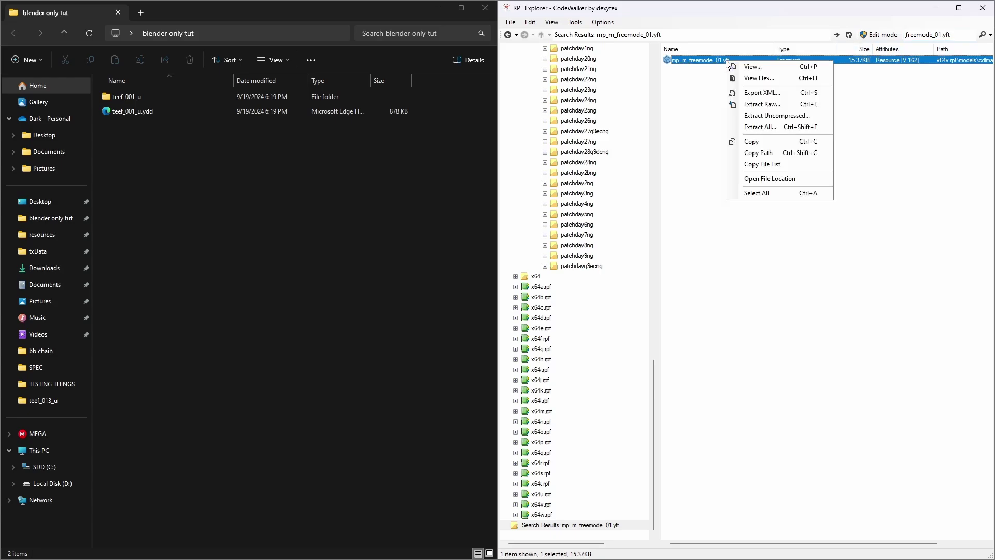
left_click(761, 93)
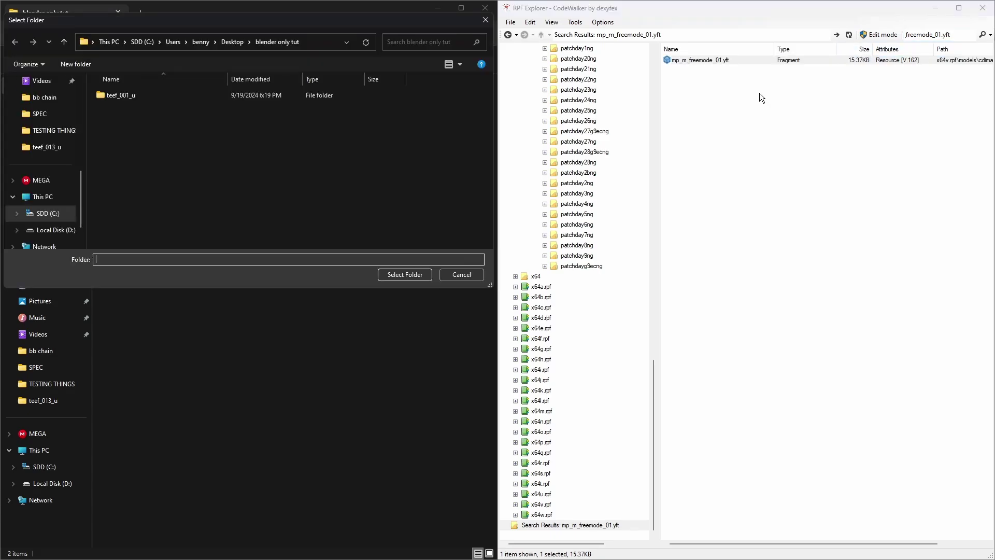
left_click(406, 275)
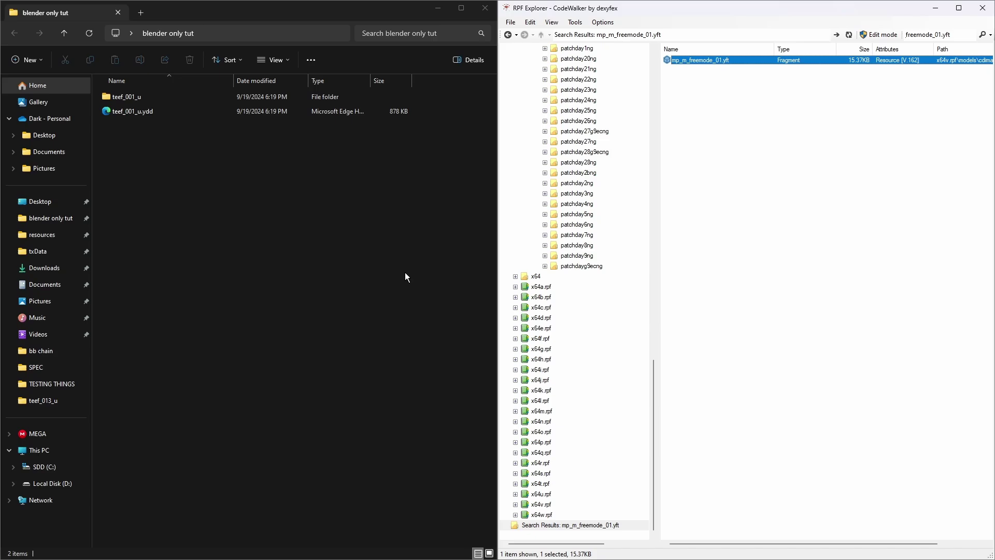
double_click(950, 35)
Step: Broaden the search to freemode_01, sort by name, and open the mp_m_freemode_01 folder
left_click(956, 35)
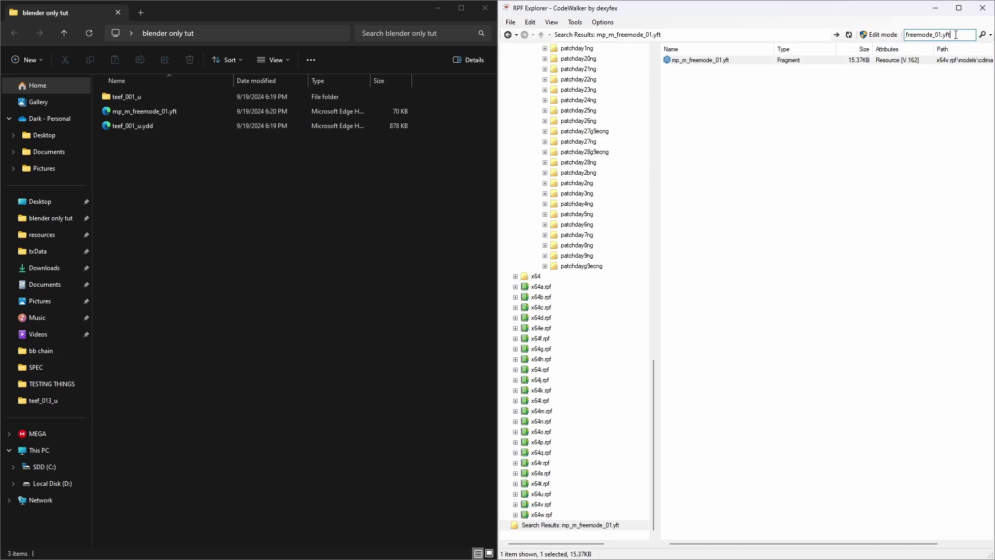
left_click_drag(952, 36, 941, 35)
key("BackSpace")
key("Return")
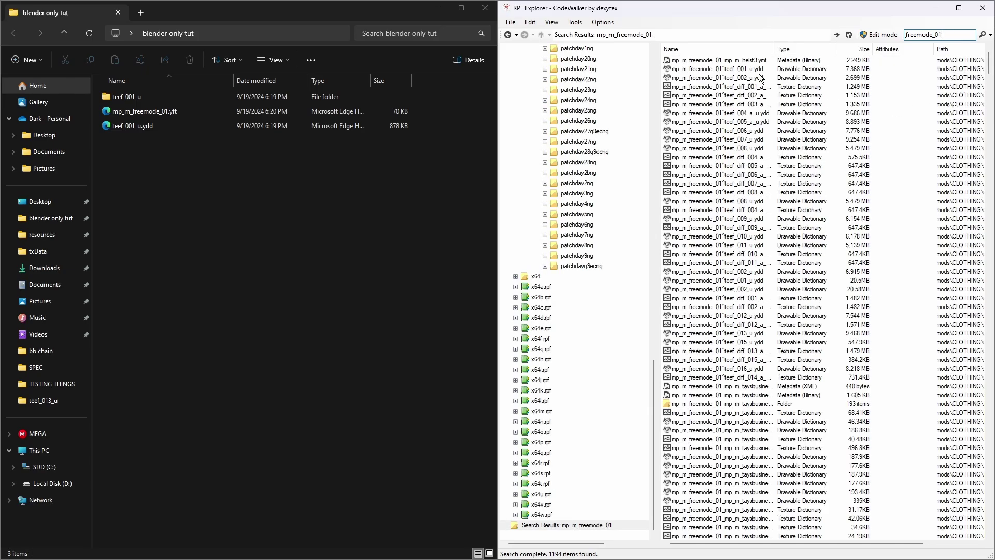
left_click(711, 50)
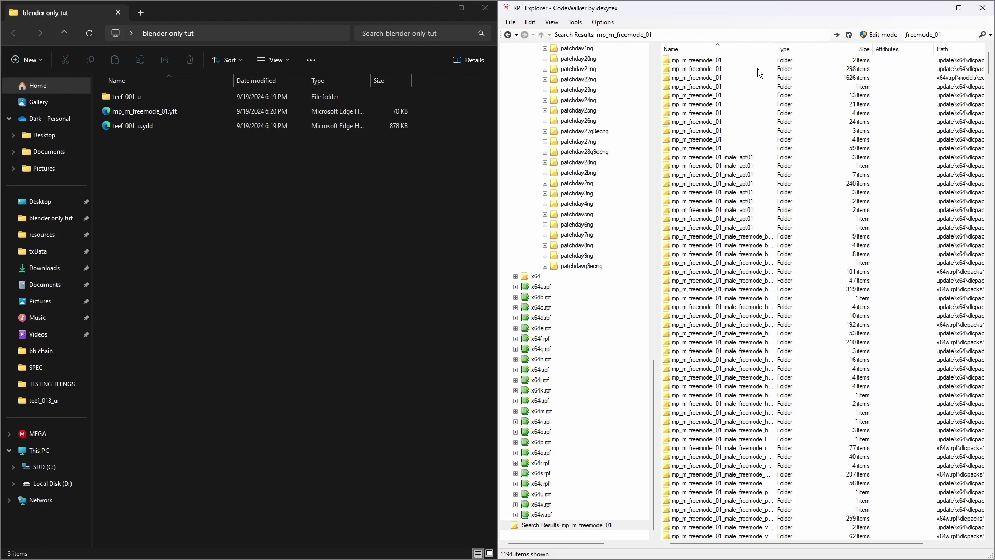
double_click(716, 78)
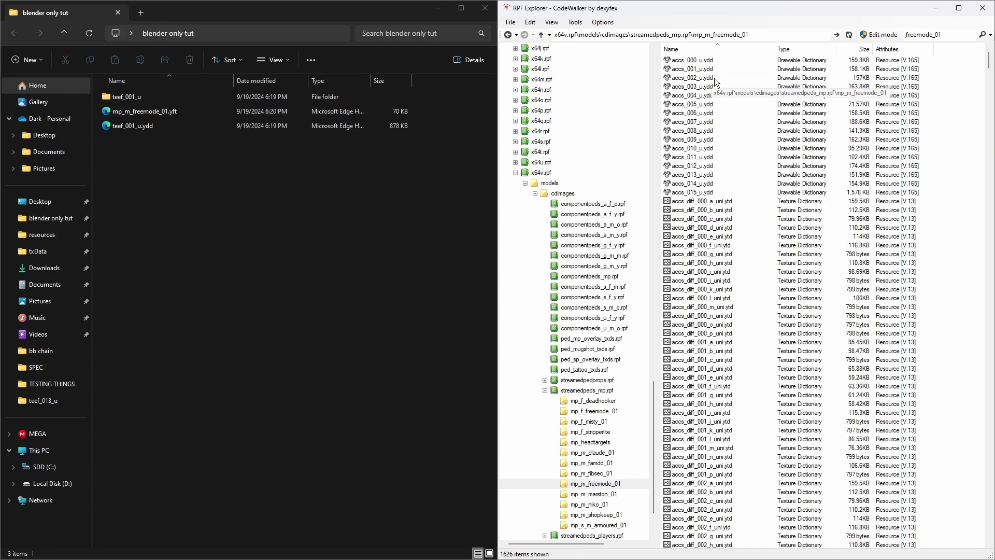
Step: Preview uppr_015_r.ydd and export it as XML into blender only tut
left_click_drag(988, 64, 992, 543)
double_click(691, 395)
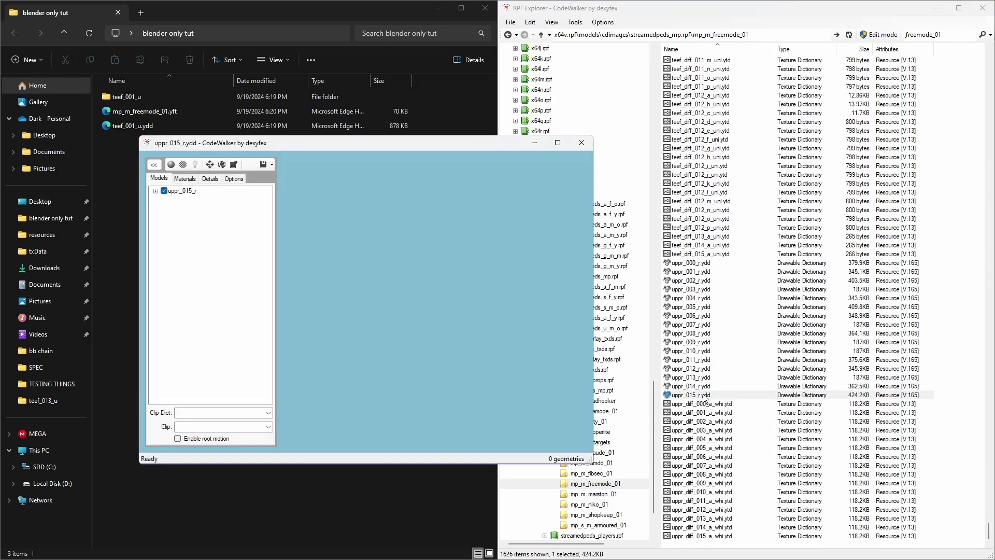
left_click_drag(387, 258, 293, 280)
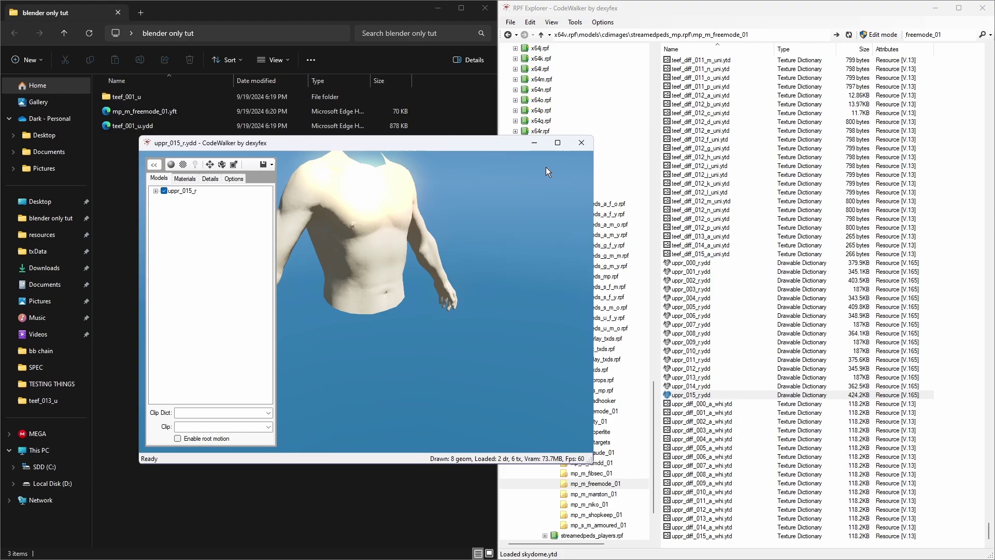
left_click(583, 143)
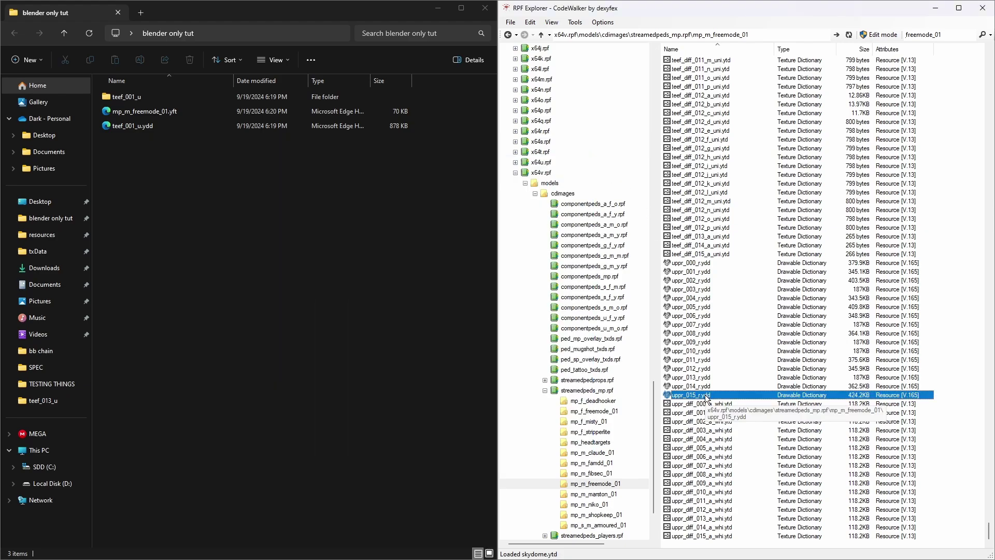
right_click(701, 398)
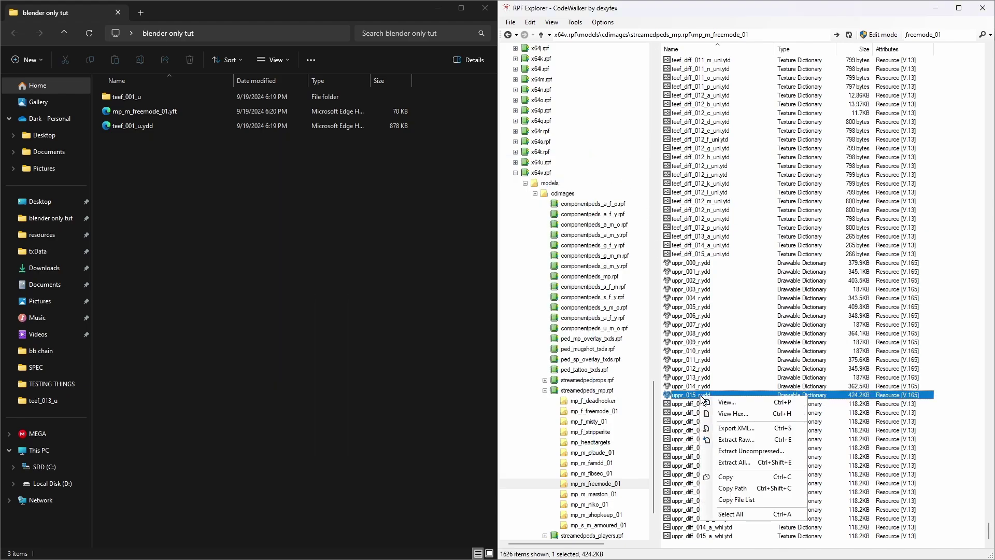
left_click(742, 429)
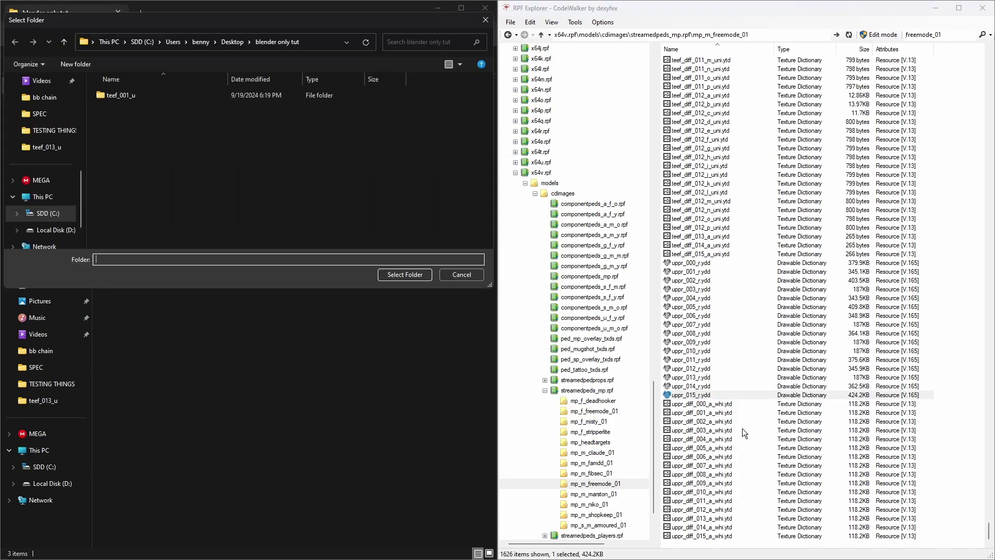
left_click(409, 274)
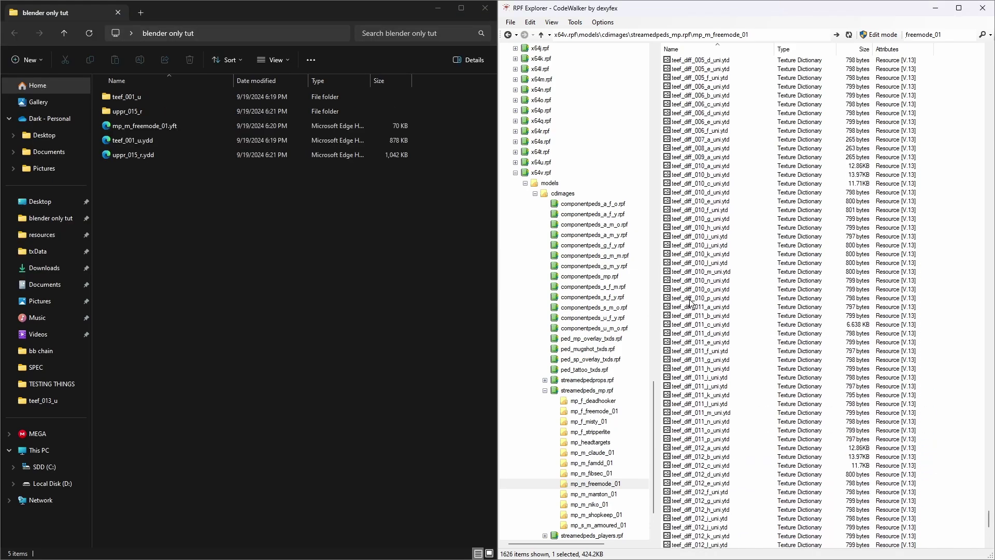
Step: Open head_045_r.ydd in the model viewer, then zoom in and orbit around the head
scroll(692, 305, "up", 20)
scroll(692, 304, "up", 20)
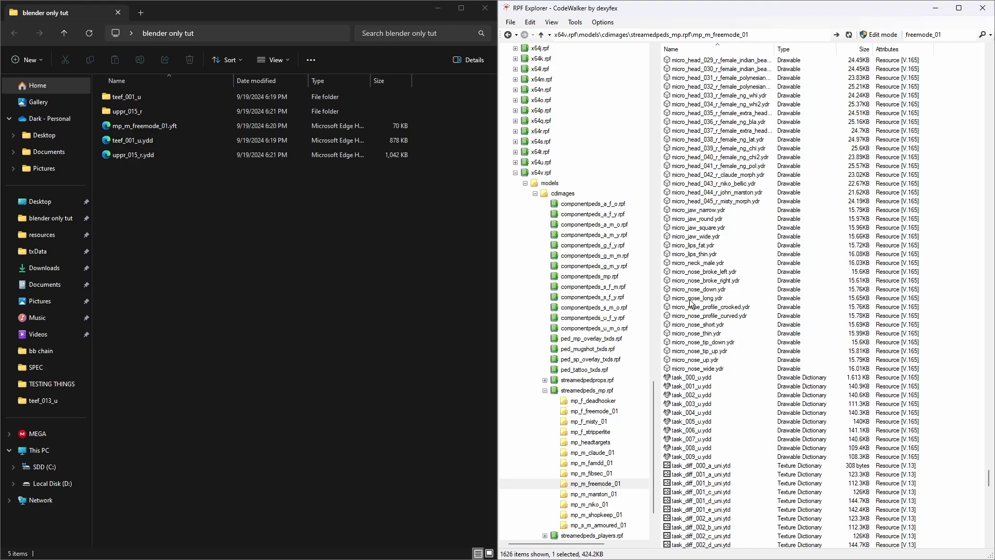
scroll(692, 305, "up", 20)
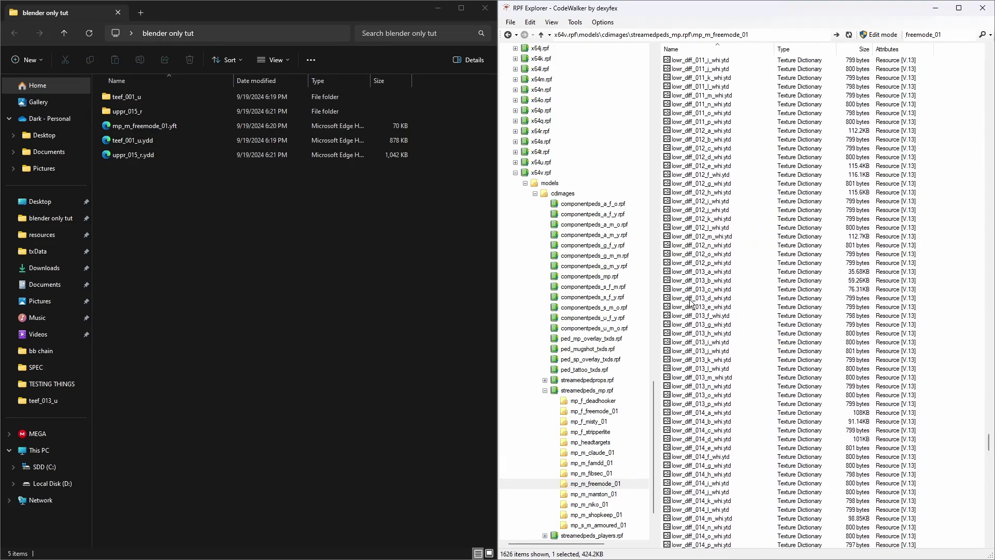
scroll(692, 304, "up", 20)
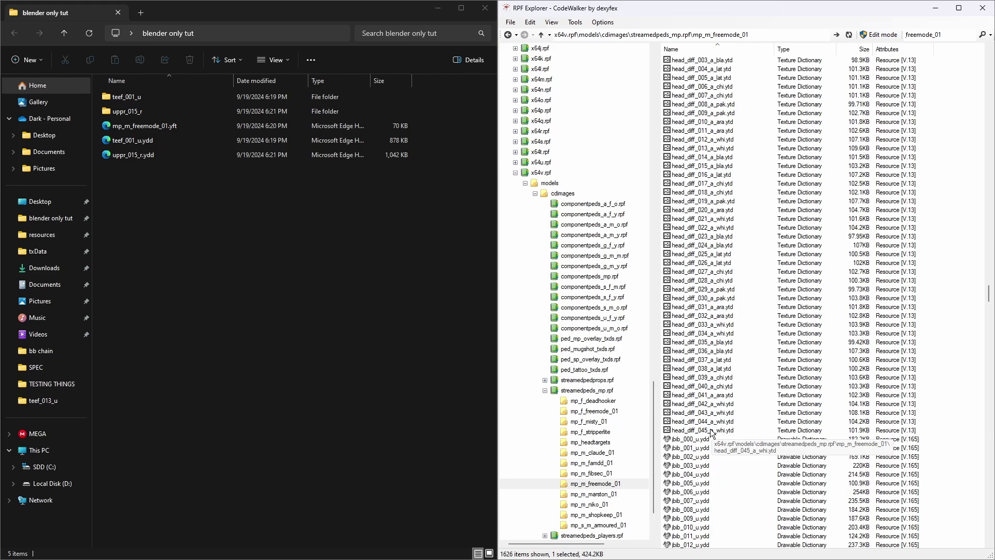
scroll(712, 433, "up", 12)
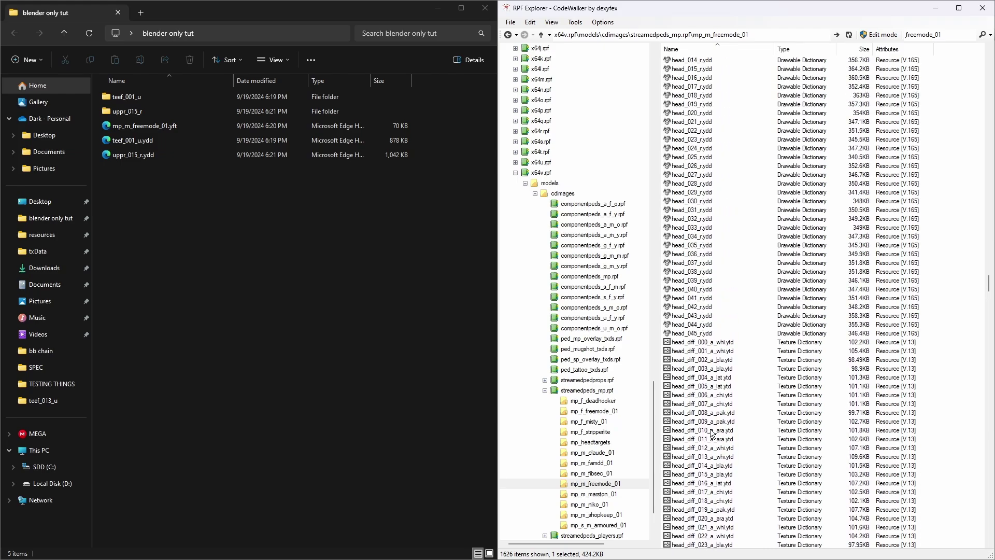
left_click(703, 335)
double_click(703, 334)
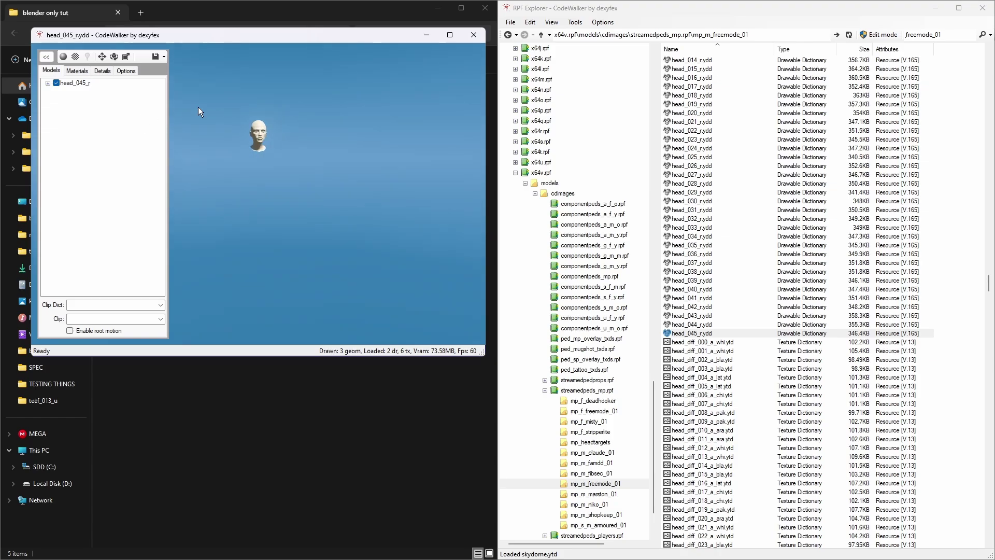
scroll(198, 107, "up", 5)
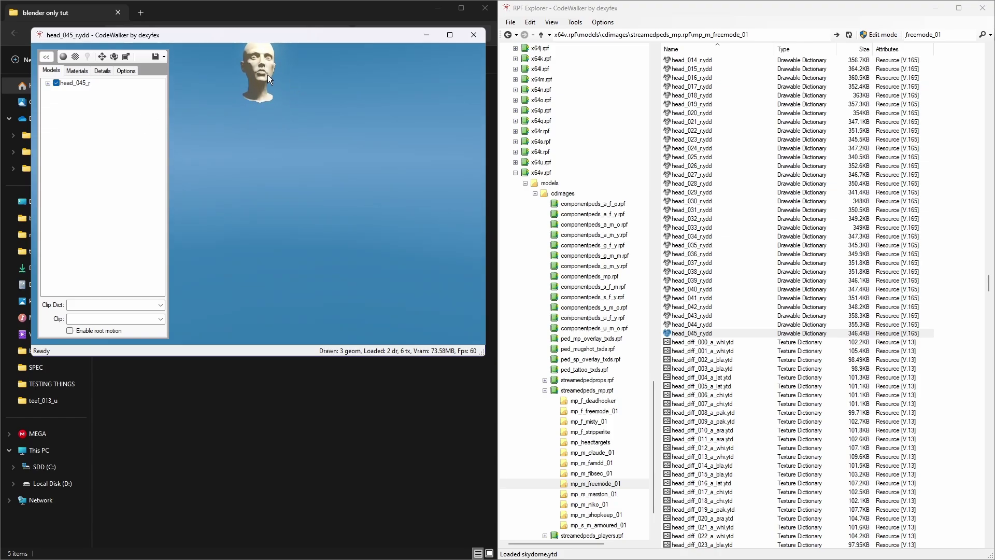
left_click_drag(268, 74, 283, 144)
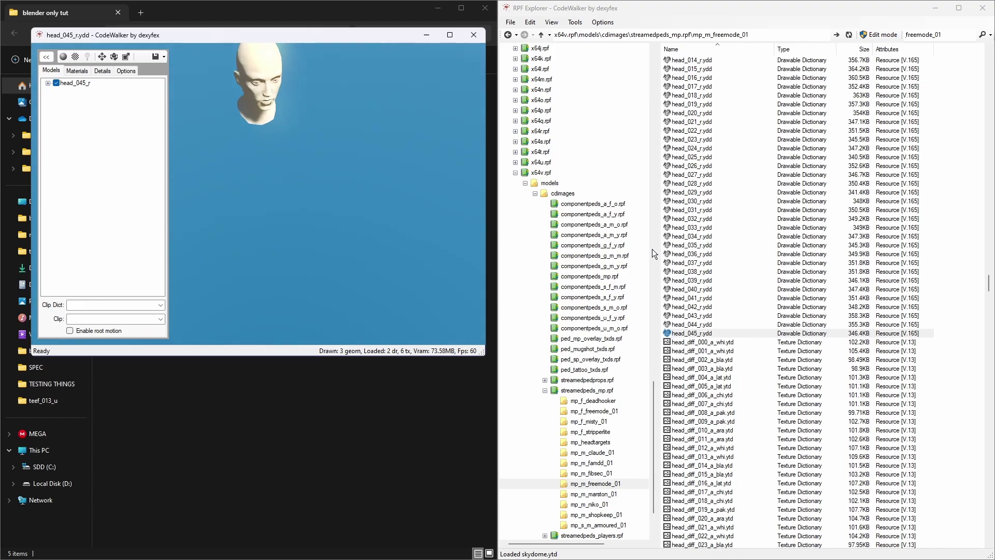
Step: Check head_042_r.ydd in the viewer, then export it as XML into blender only tut
left_click(482, 36)
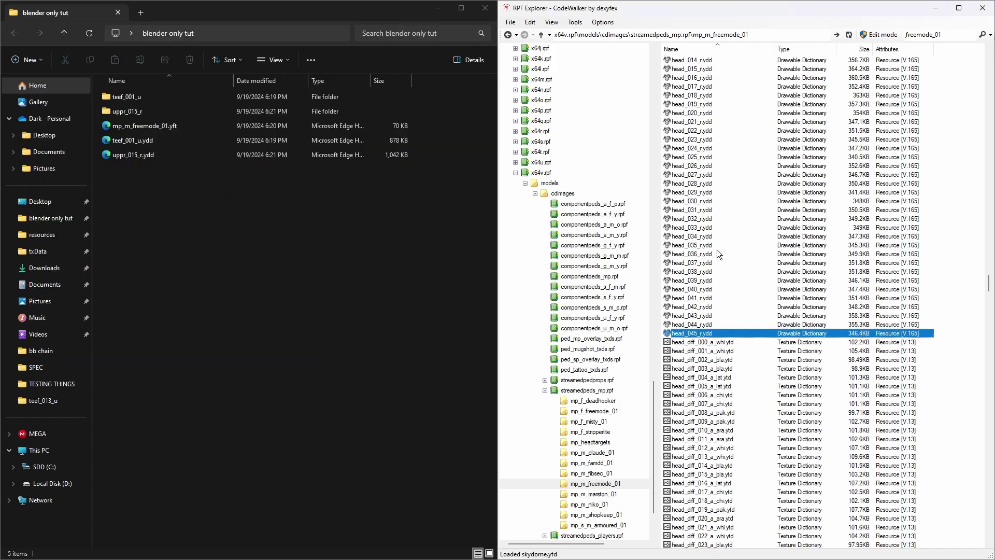
double_click(694, 307)
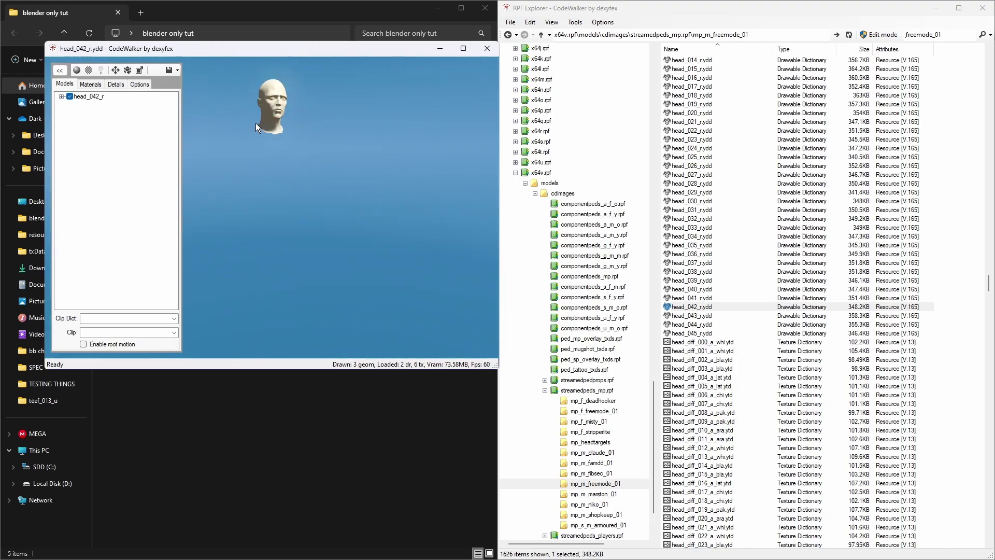
left_click(489, 49)
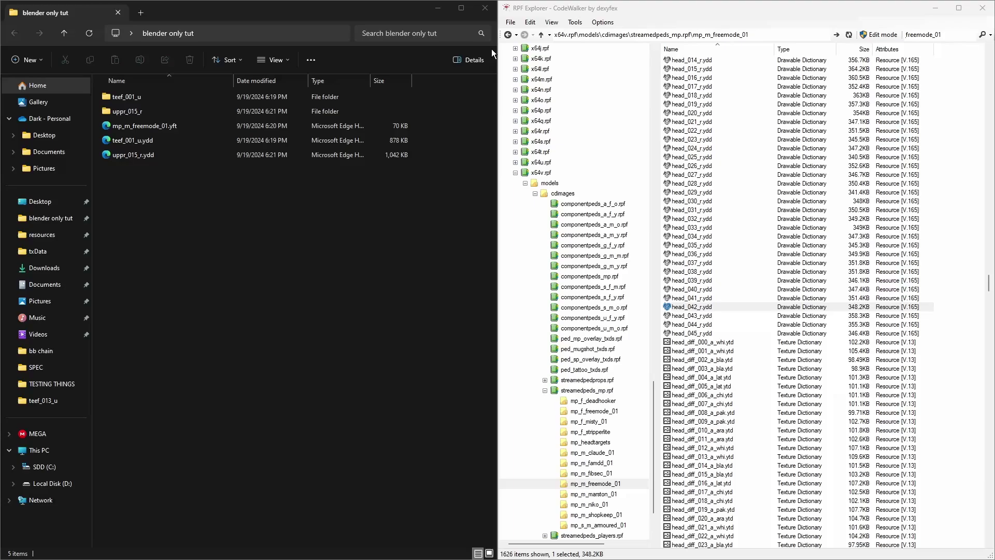
right_click(700, 308)
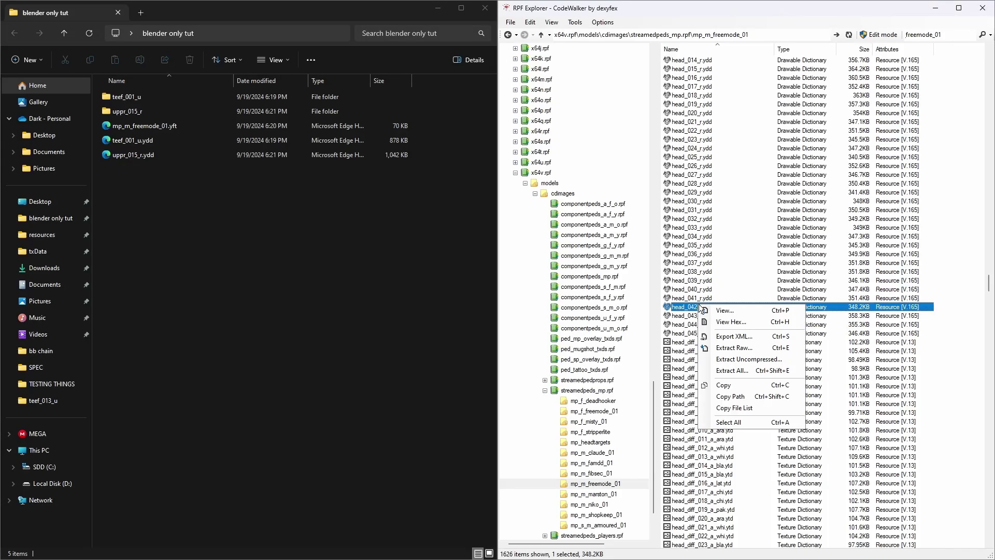
left_click(733, 334)
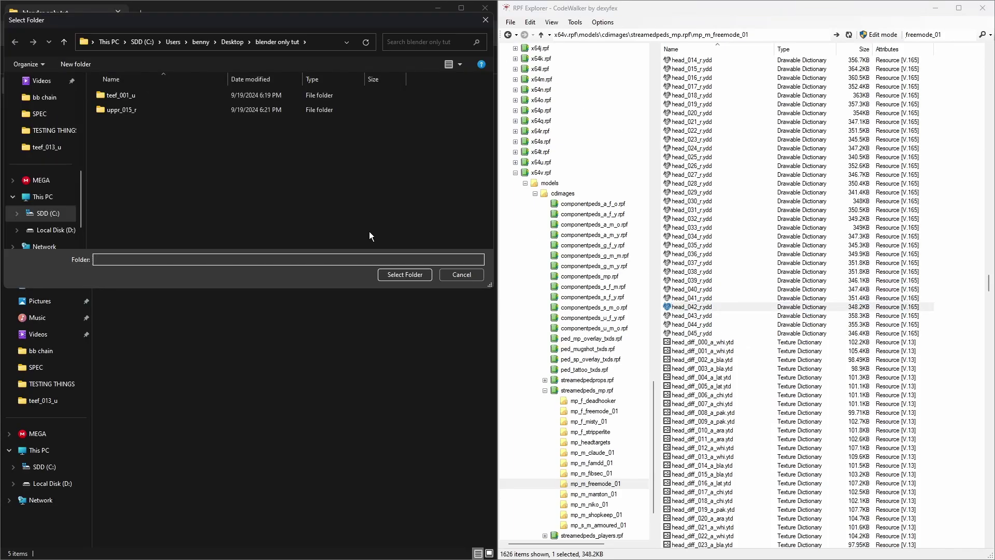
left_click(405, 274)
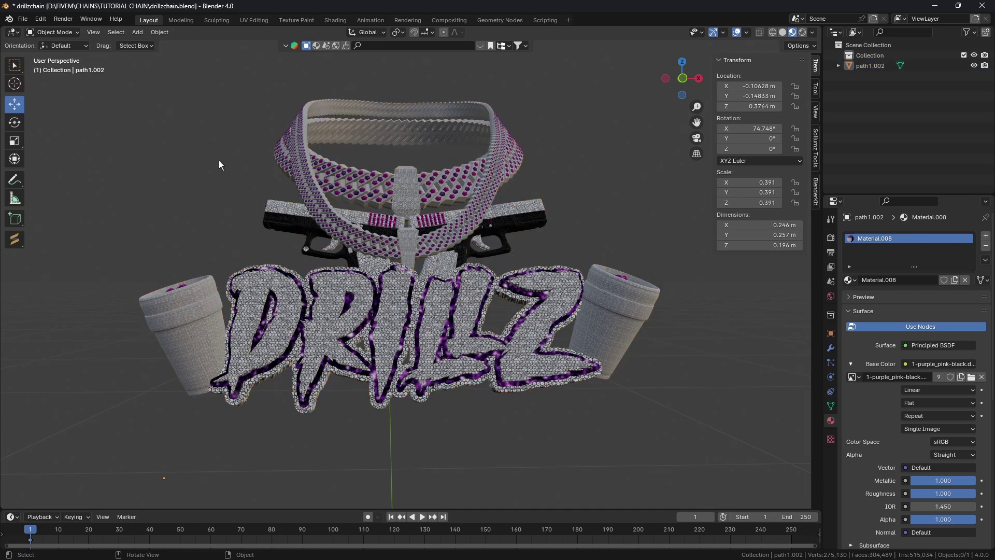
Step: Switch to the front orthographic view and start a Codewalker XML import
left_click(682, 79)
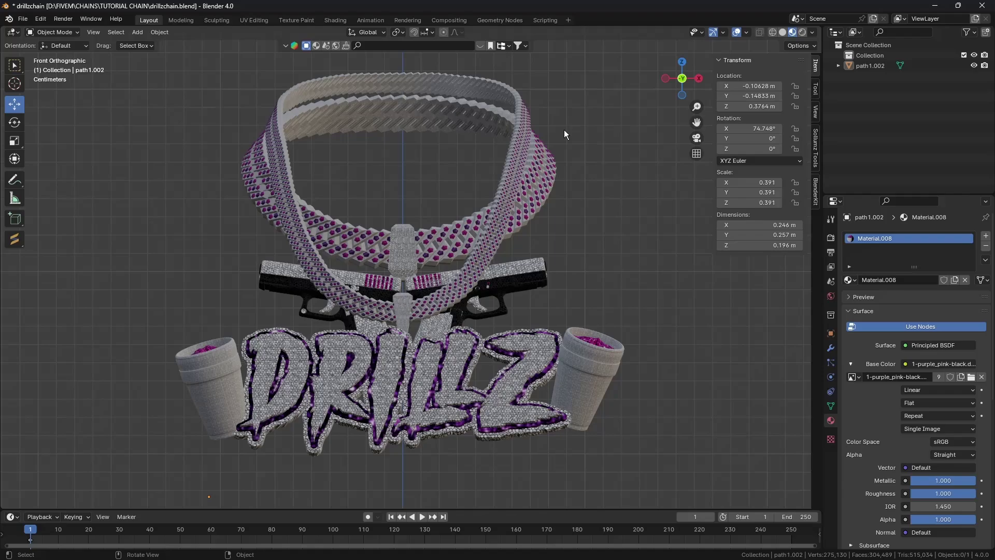
left_click(23, 18)
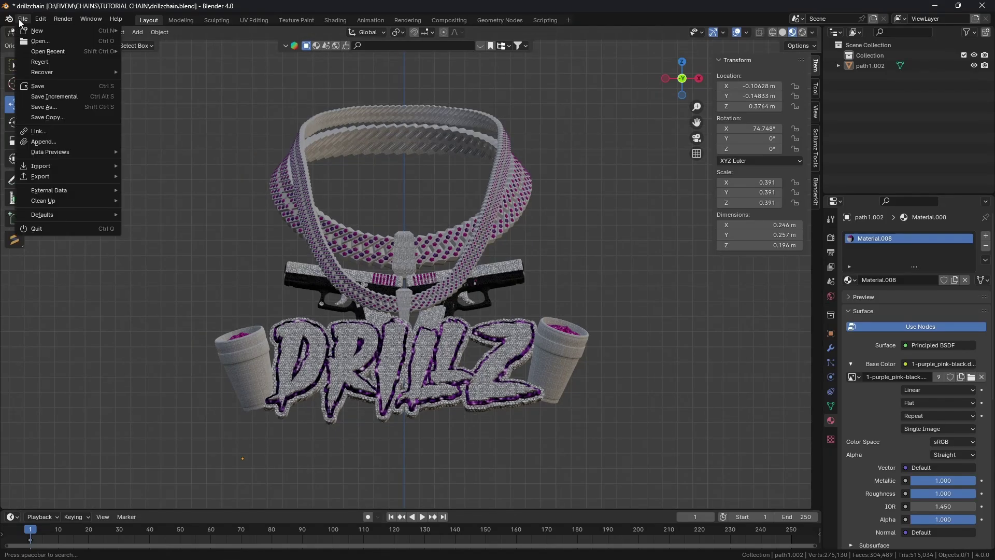
mouse_move(41, 179)
mouse_move(59, 165)
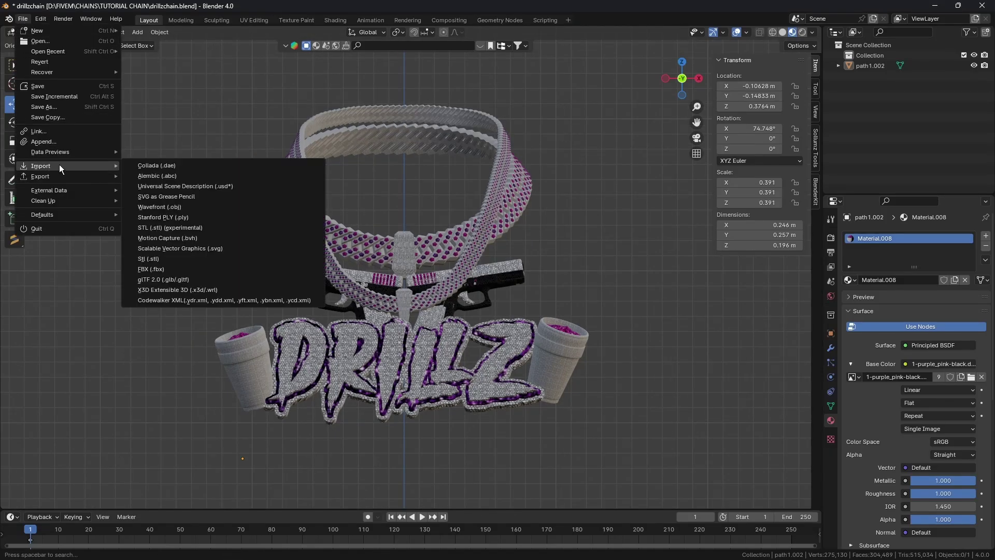
left_click(209, 301)
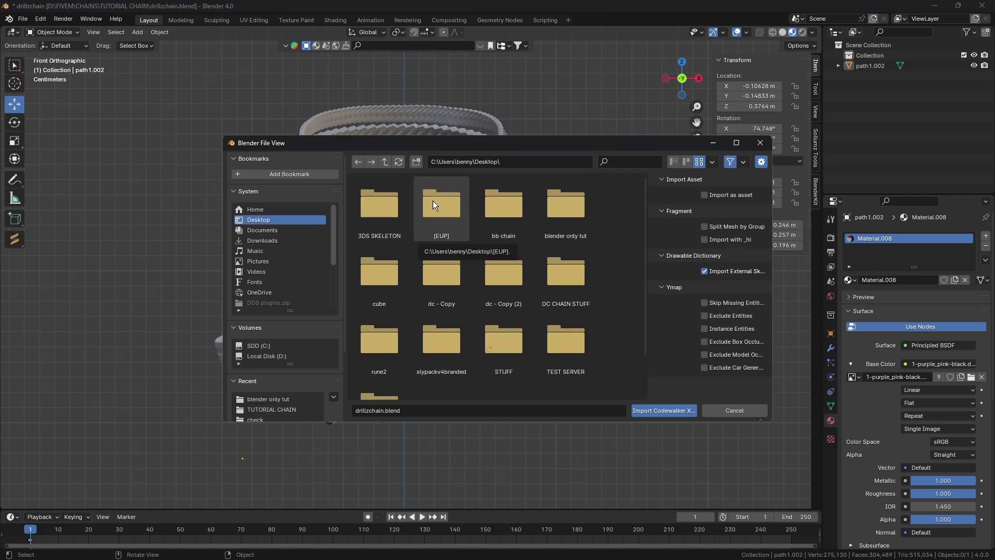
Step: In blender only tut, select head_042_r, uppr_015_r and teef_001_u .ydd.xml files
double_click(556, 209)
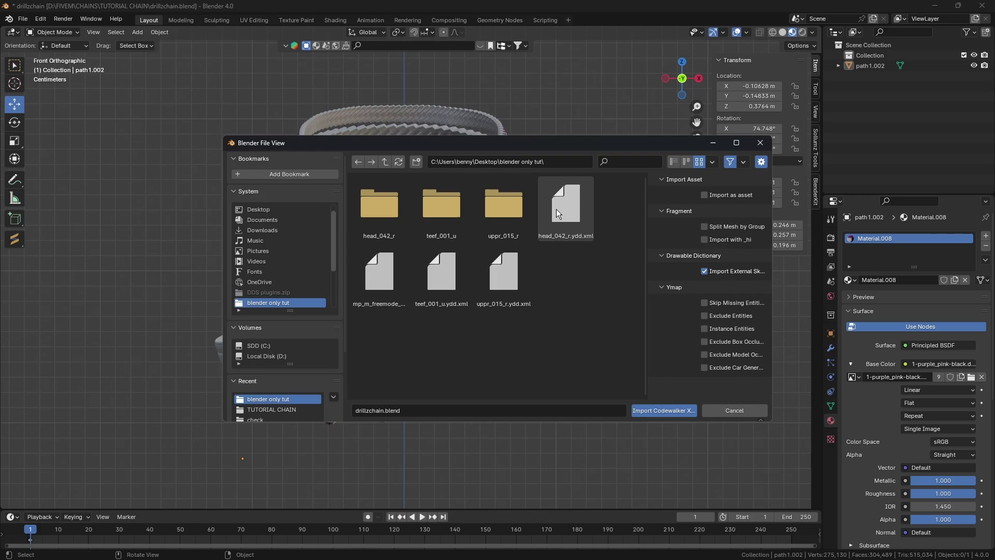
left_click(559, 210)
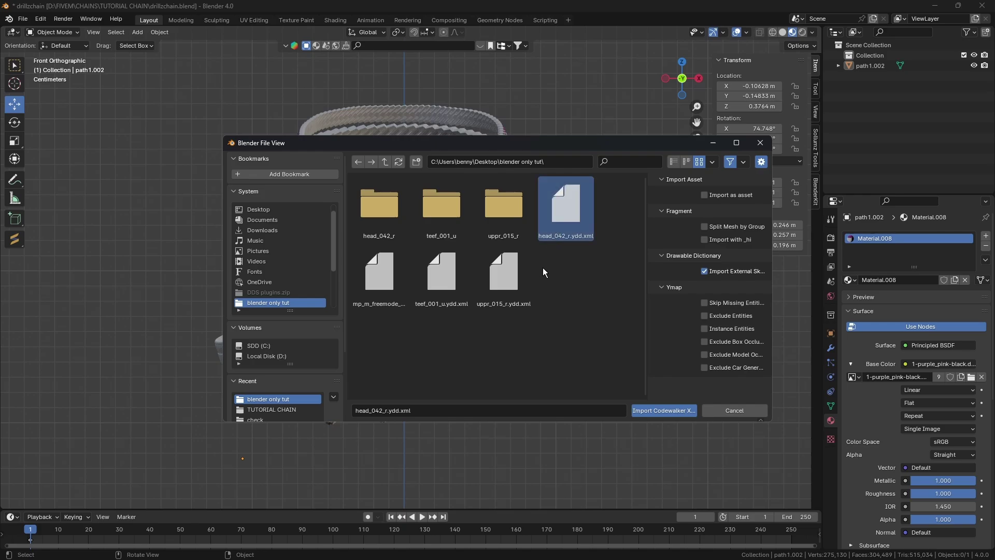
left_click(513, 278, "ctrl")
left_click(448, 278, "ctrl")
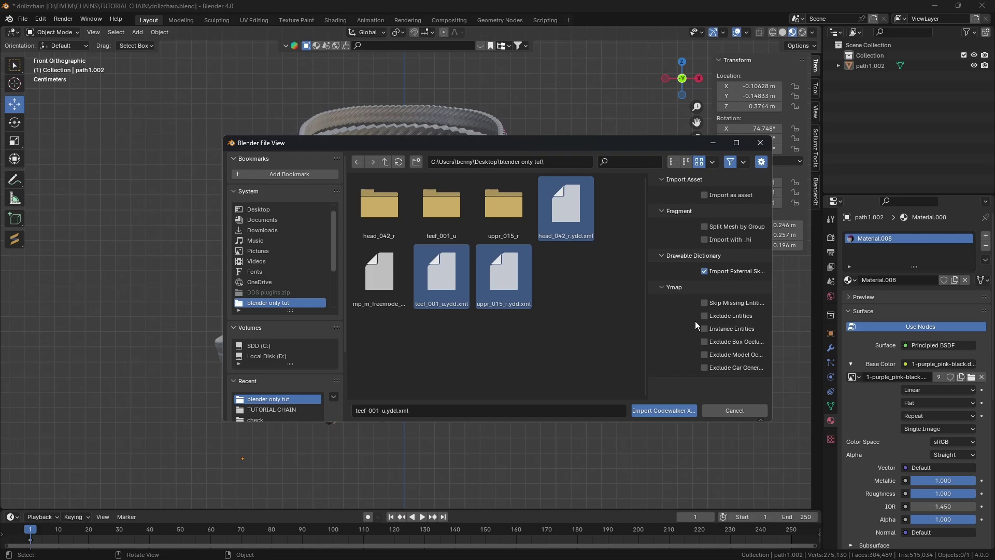
Step: Import the three selected head, torso and necklace XML models
left_click(660, 415)
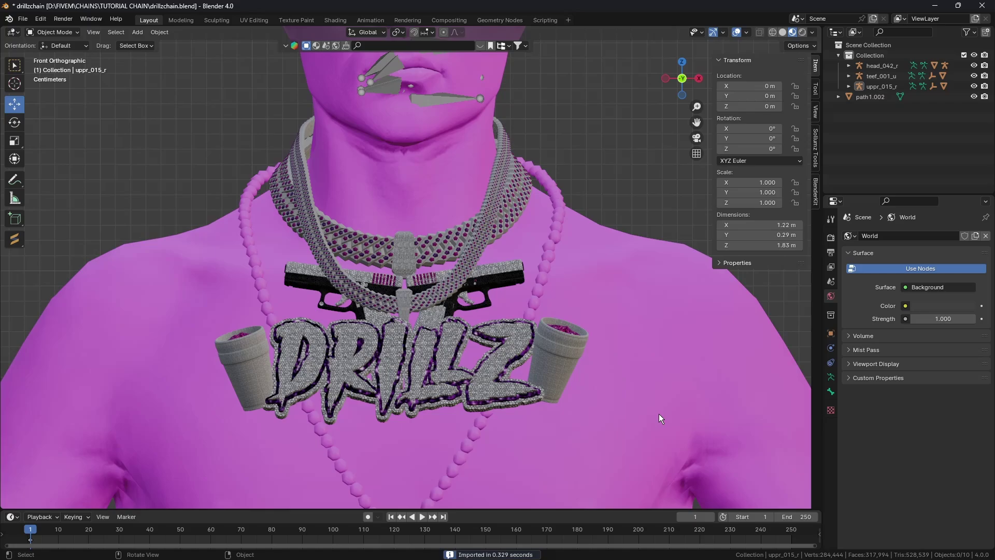
scroll(642, 398, "down", 4)
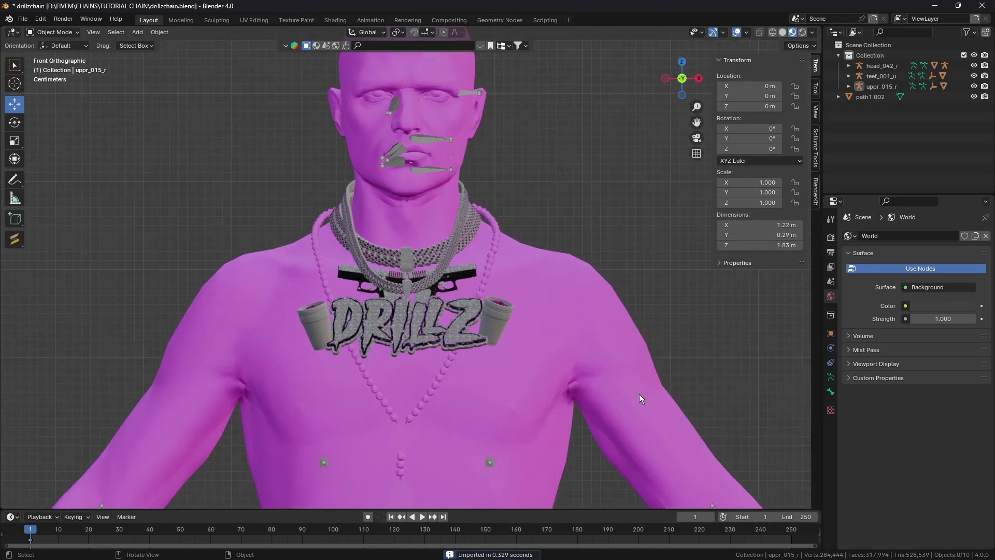
scroll(639, 398, "down", 1)
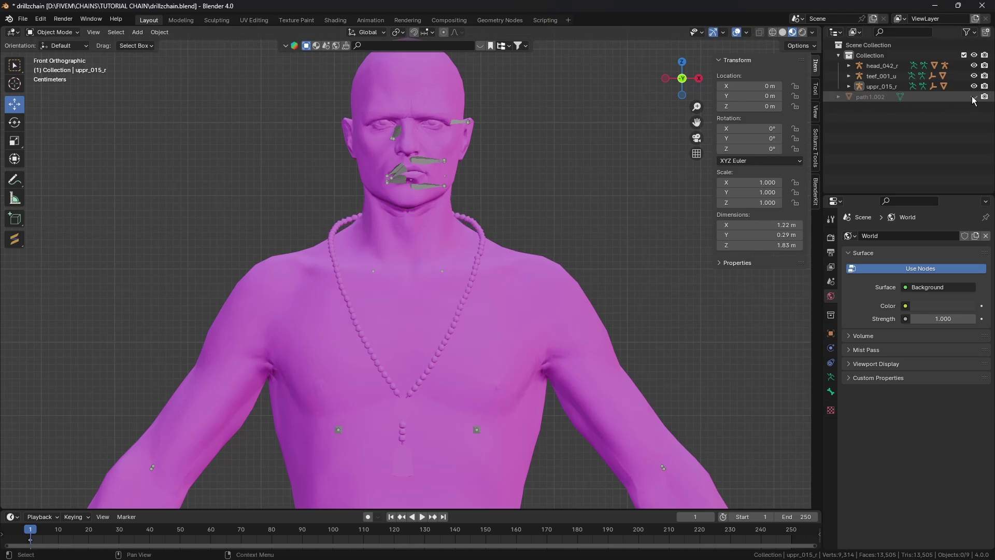
Step: Rename path1.002 to 'chain' in the Outliner and reselect it
double_click(882, 96)
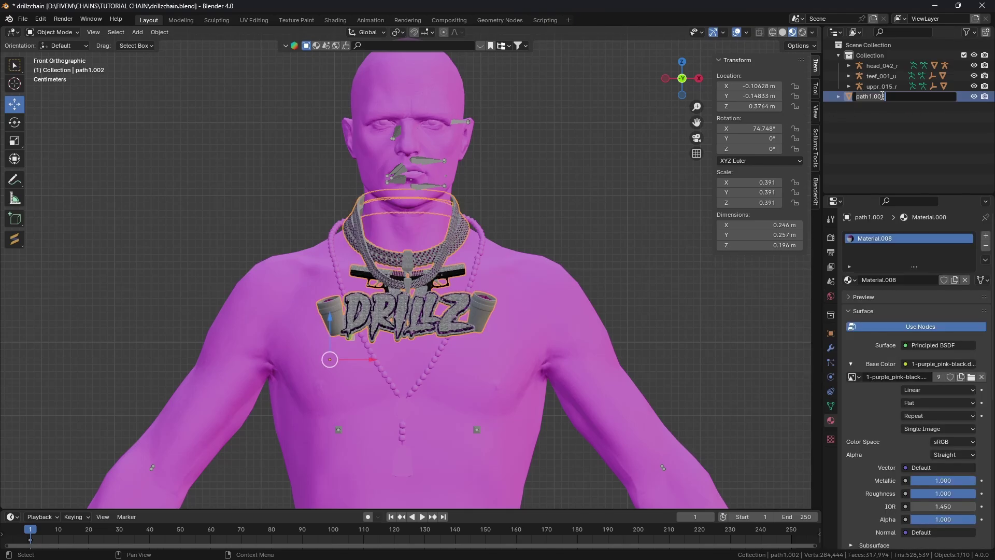
type("chain")
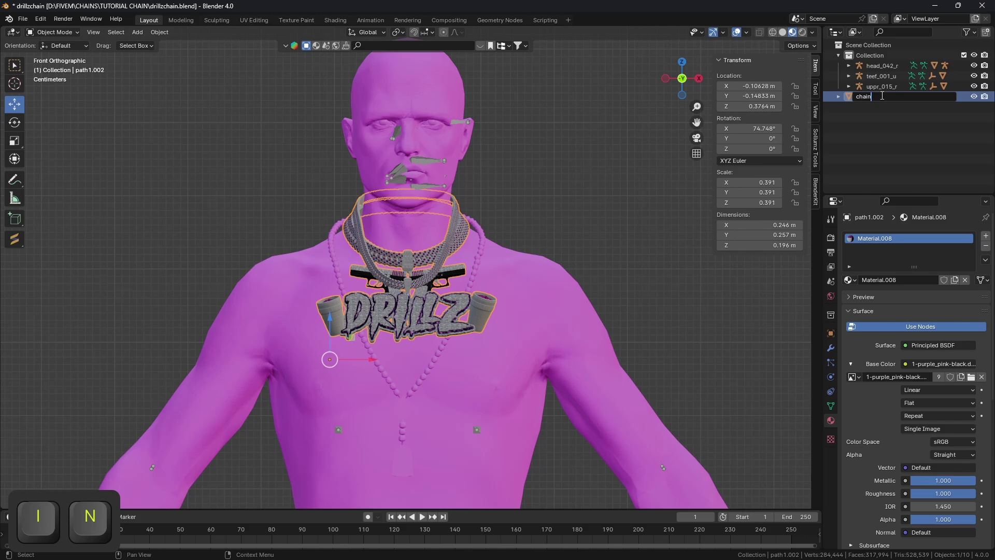
key("Return")
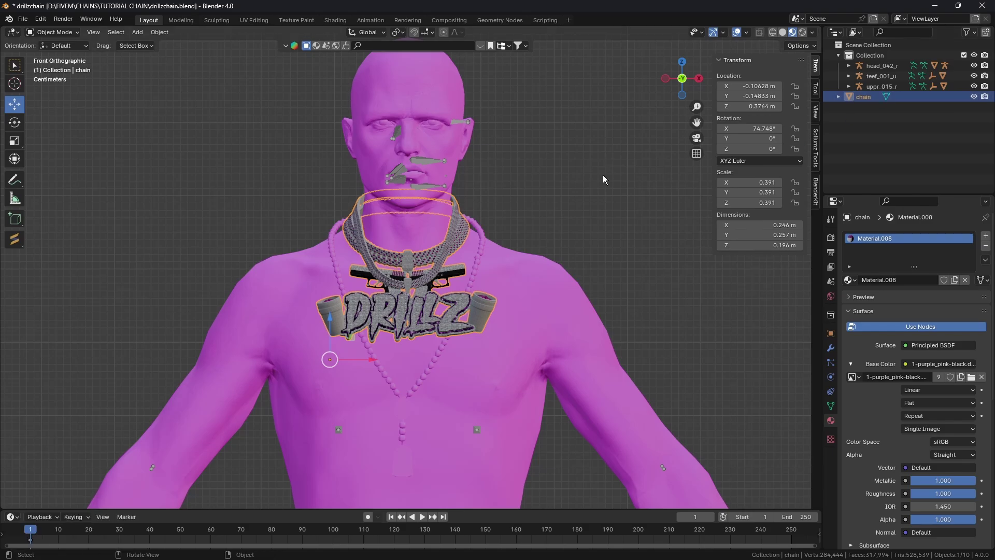
left_click(539, 190)
scroll(462, 232, "up", 5)
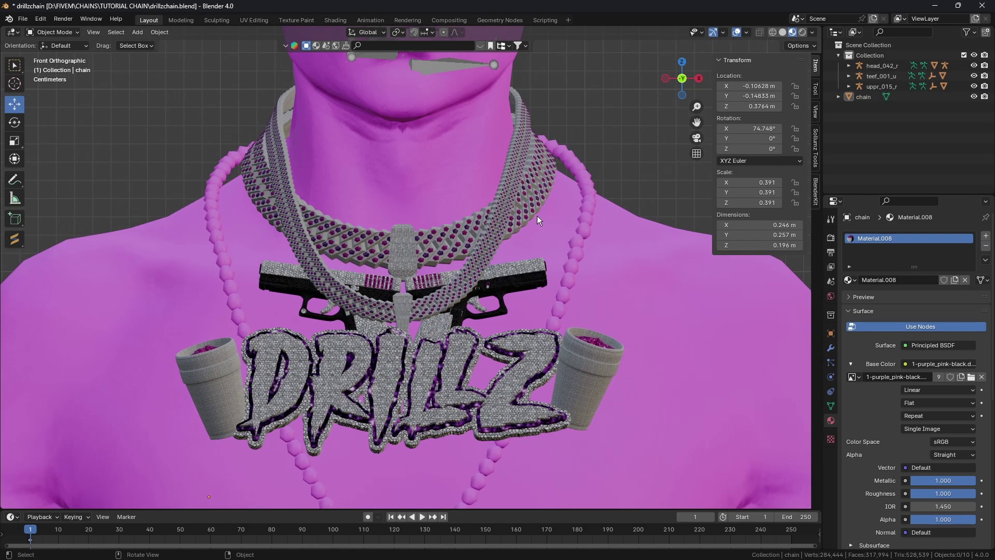
left_click(474, 234)
Step: In Weight Paint mode, add a vertex group and assign all chain vertices at full weight
left_click(66, 33)
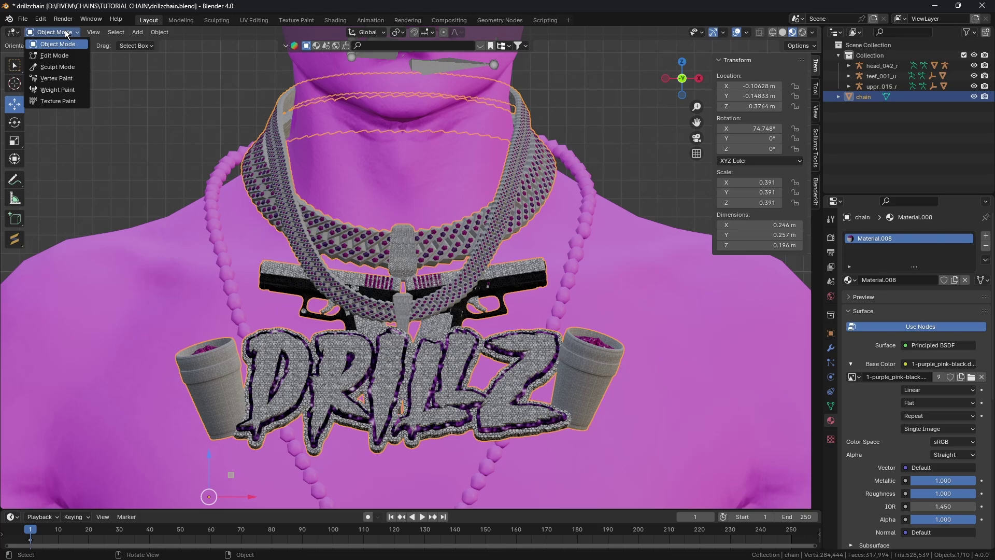
left_click(68, 88)
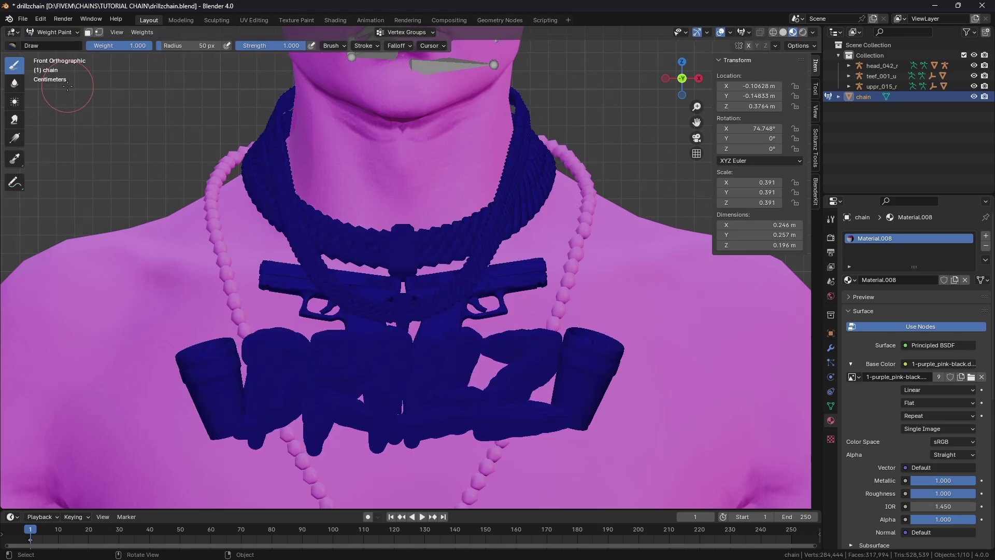
left_click(830, 406)
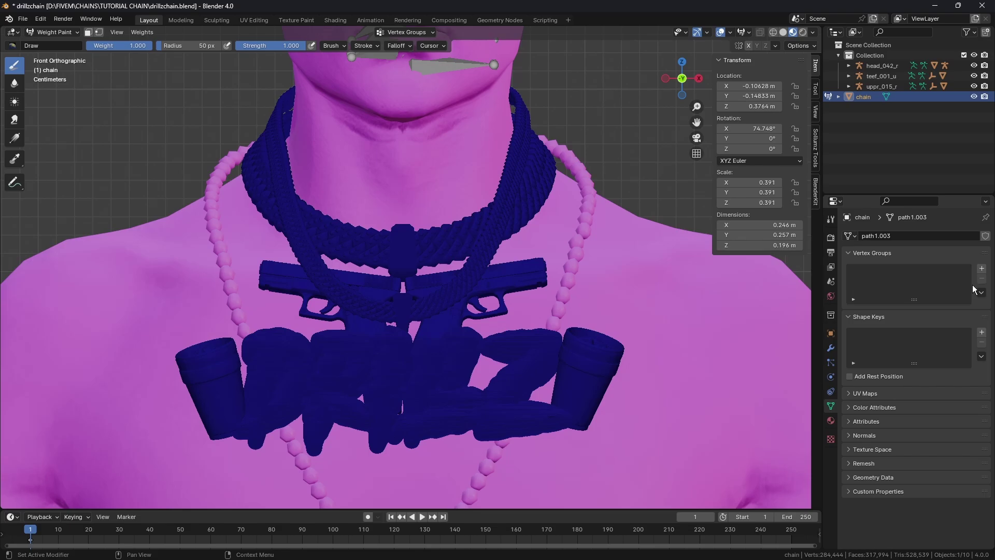
left_click(981, 270)
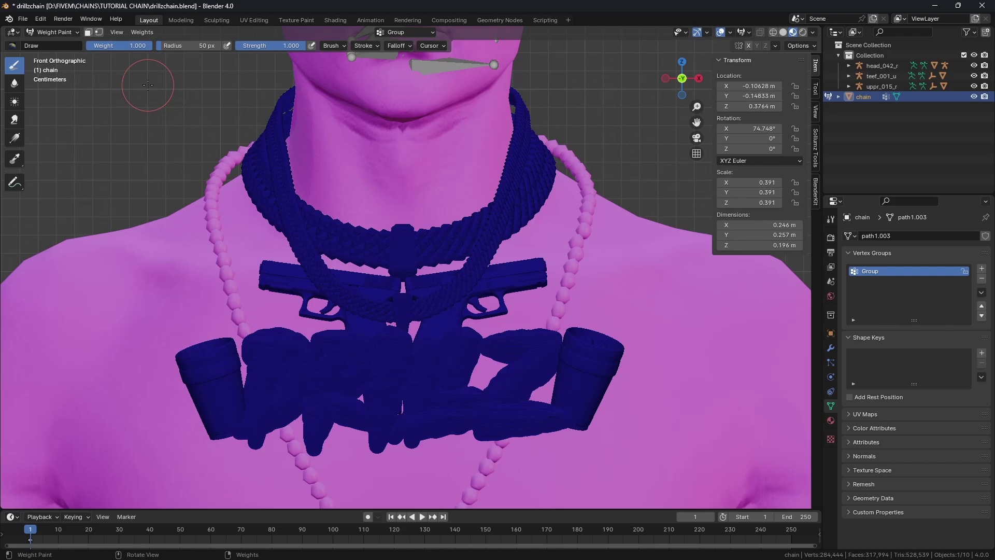
scroll(149, 89, "up", 1)
left_click(101, 32)
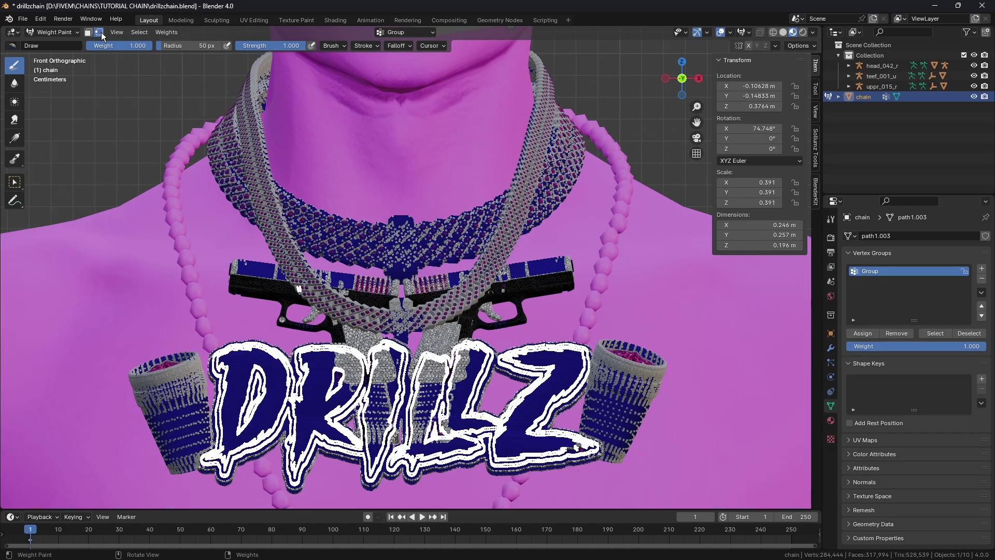
key("a")
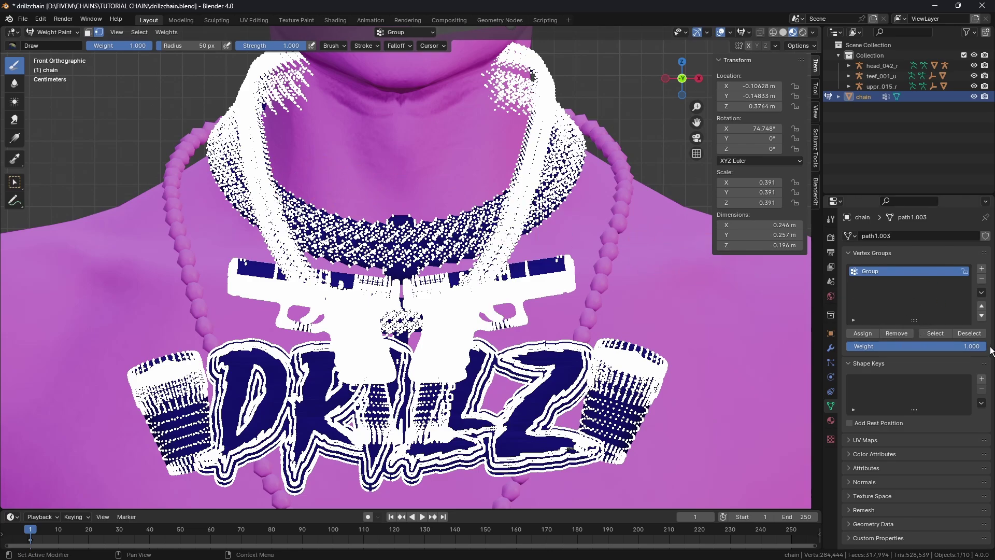
left_click(858, 333)
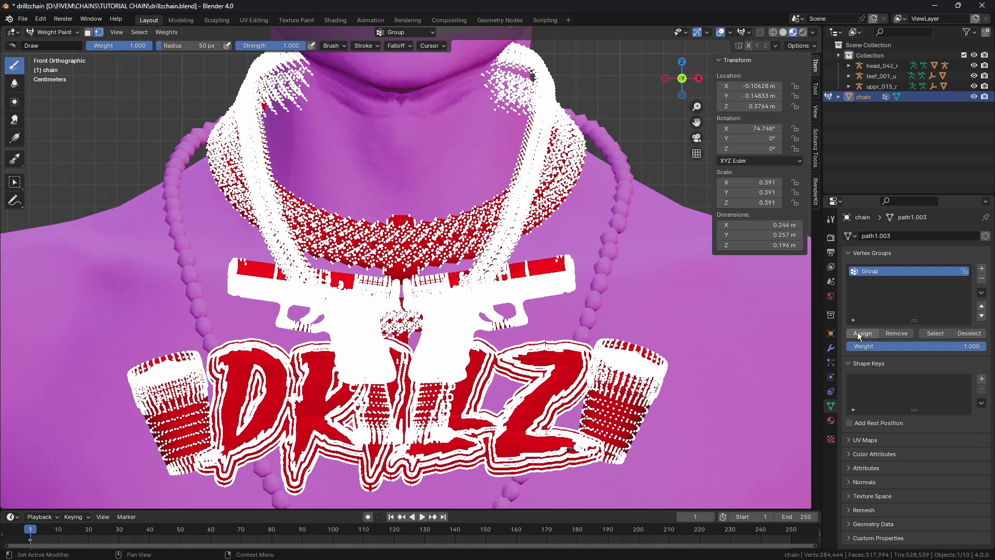
Step: Name the vertex group SKEL_Spine3, disable vertex masking, and inspect the red weights
double_click(870, 270)
key("Caps_Lock")
type("S")
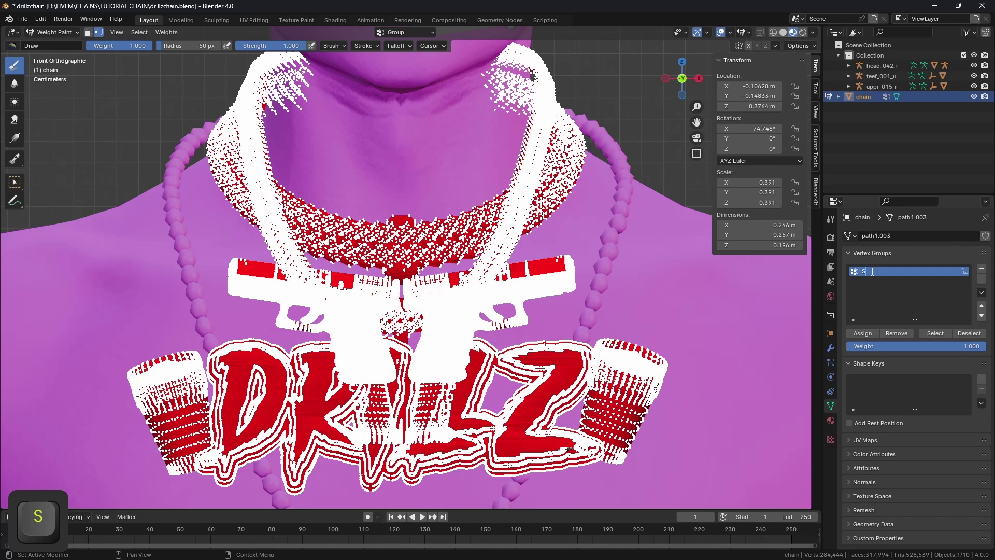
type("KEL_")
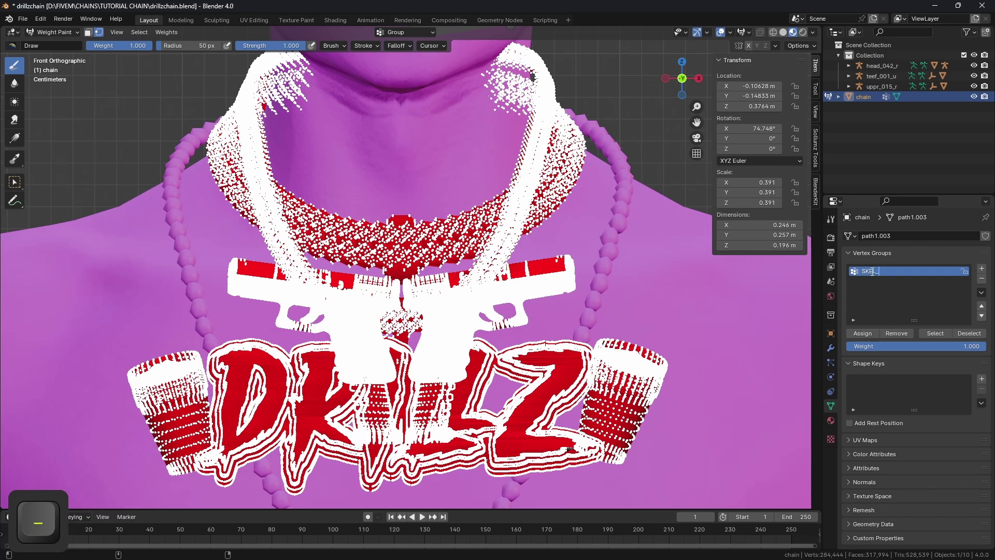
type("Spine3")
key("Return")
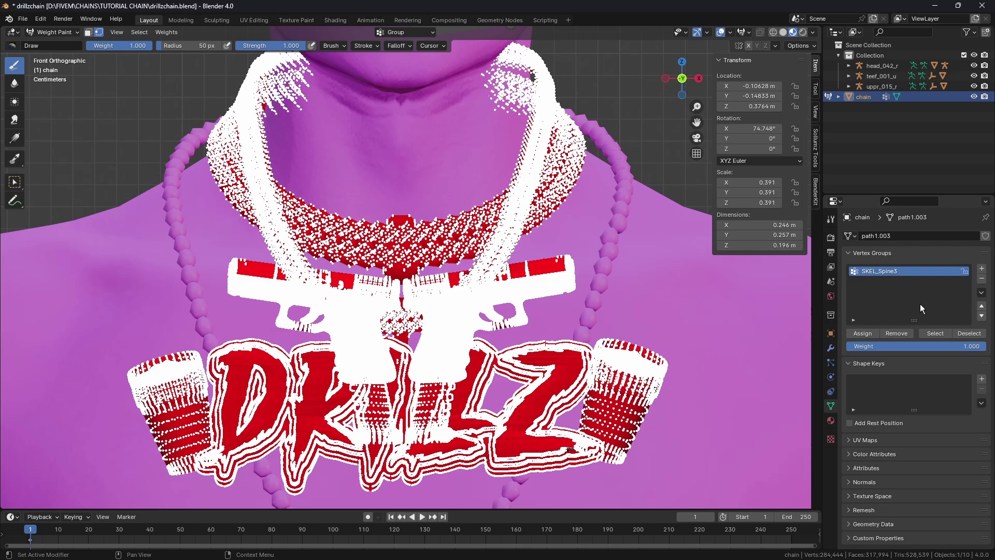
scroll(629, 301, "down", 2)
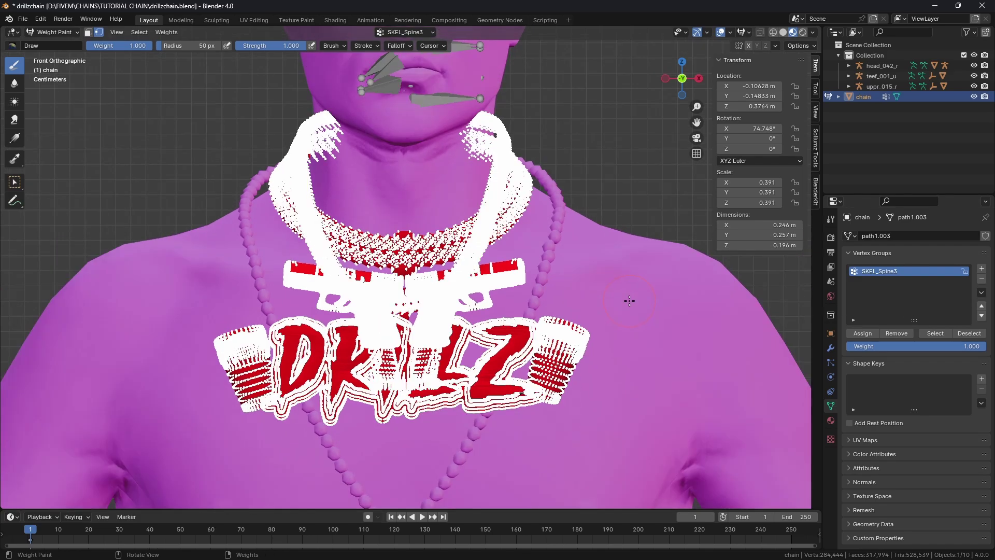
left_click(99, 32)
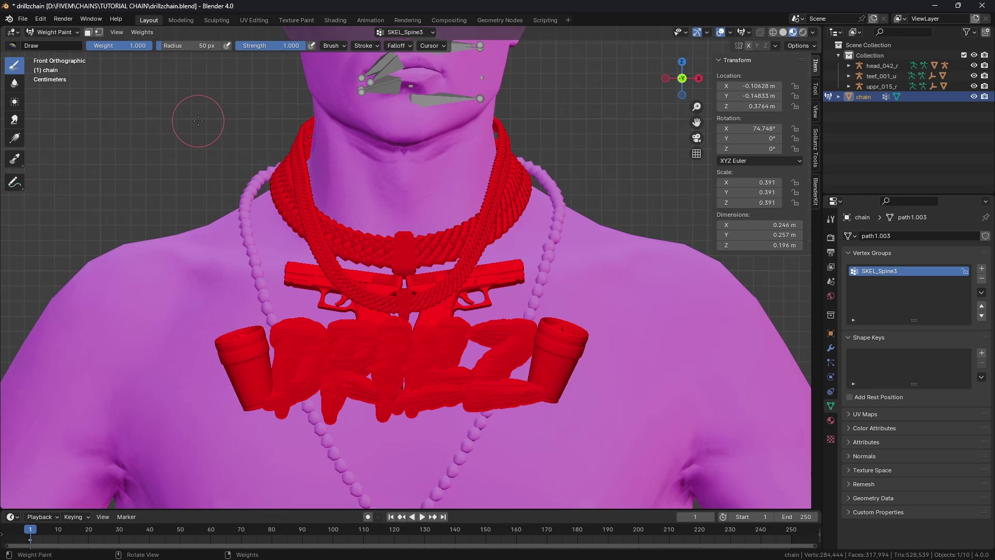
middle_click_drag(189, 111, 171, 102)
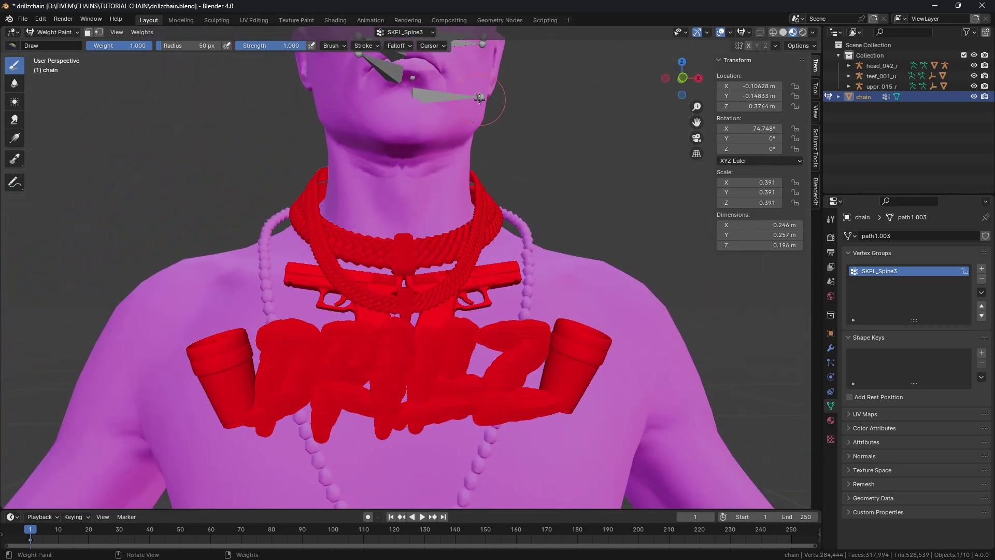
left_click(682, 78)
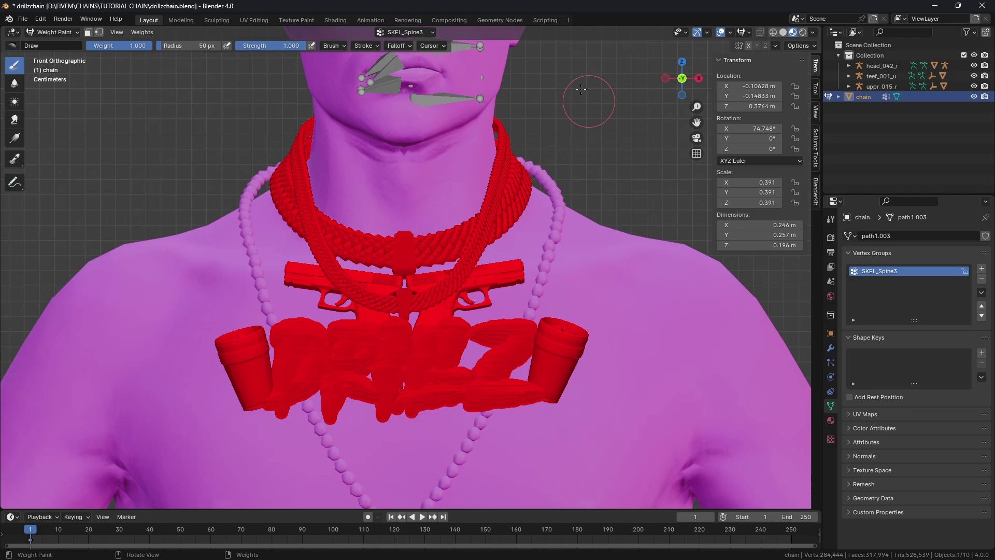
left_click(70, 32)
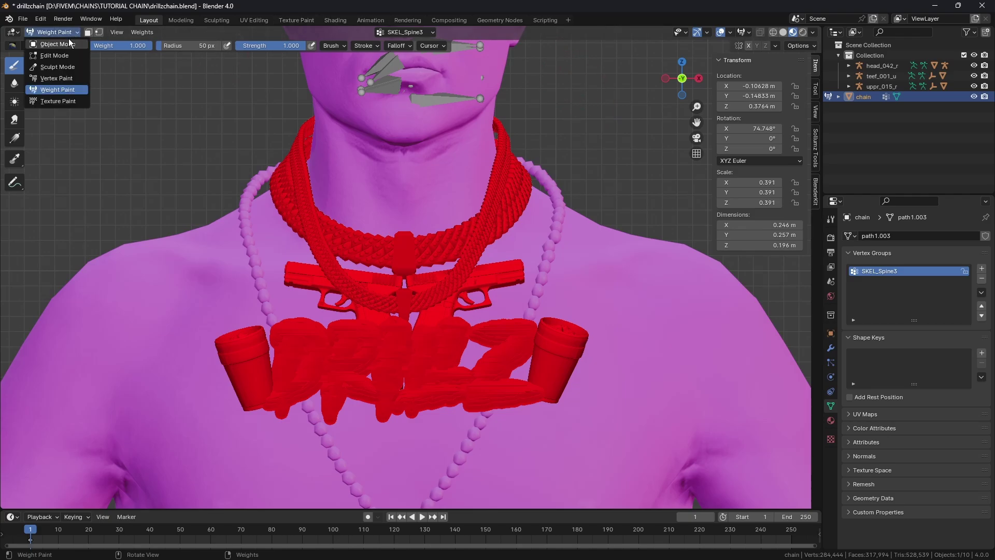
Step: Return to Object Mode and rename the chain's existing UV map to UVMap 0
left_click(67, 41)
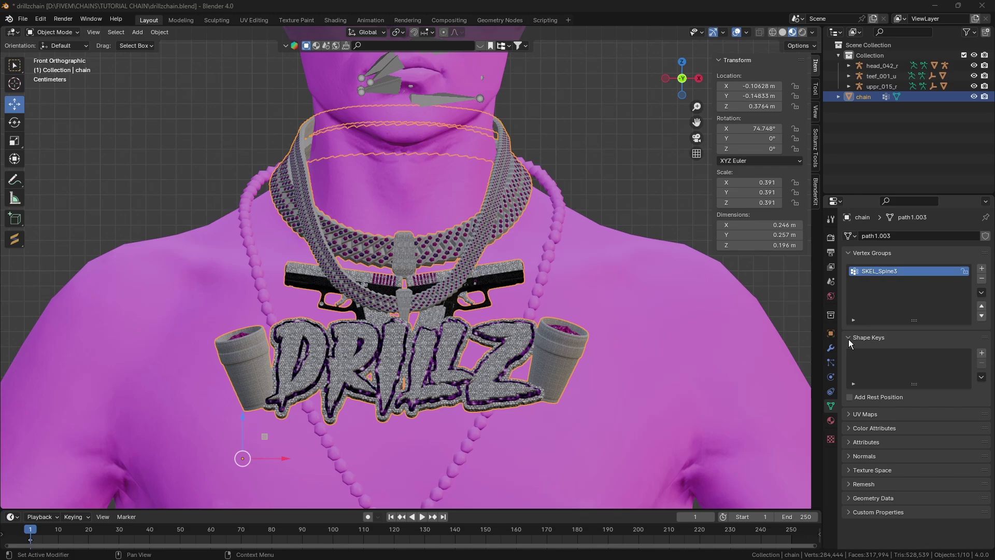
left_click(848, 338)
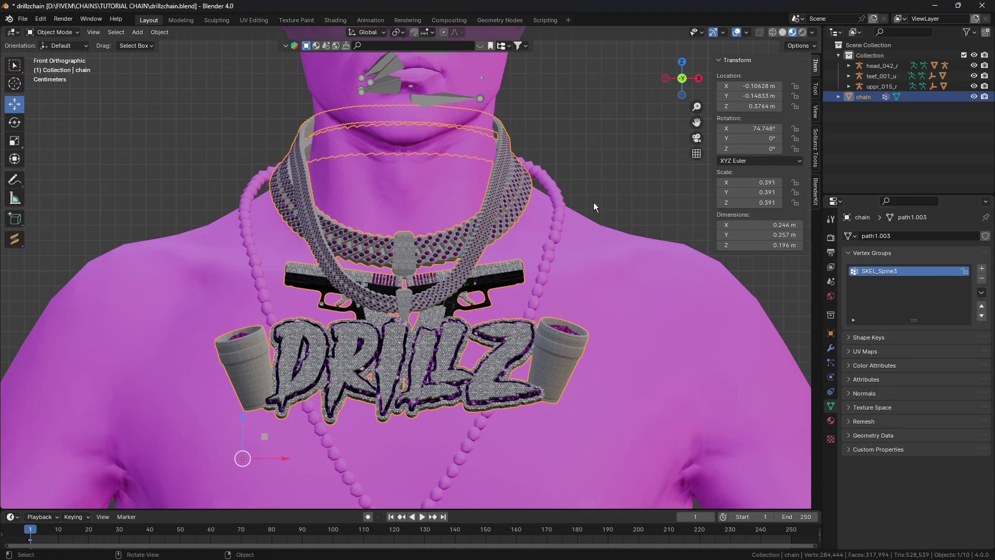
left_click(849, 352)
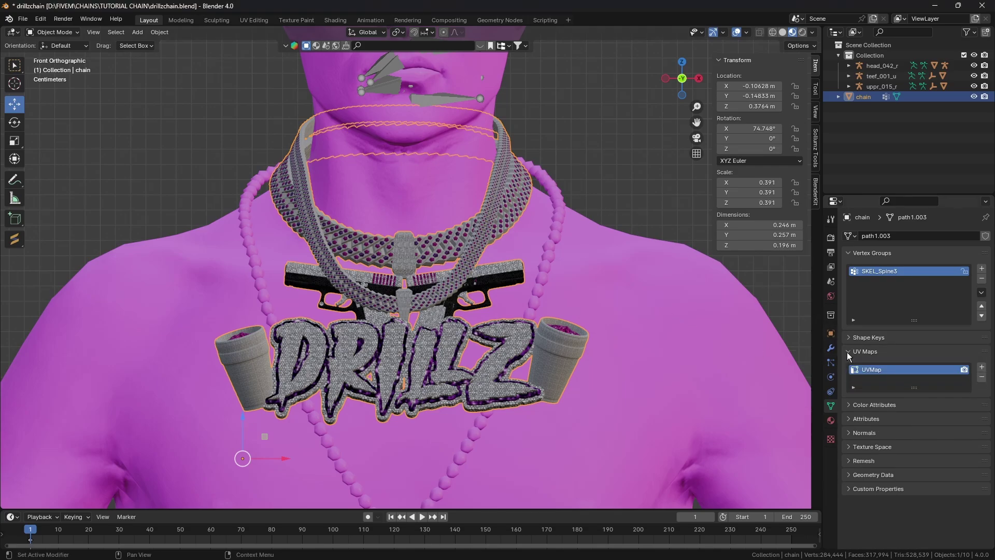
double_click(884, 369)
type("0")
key("BackSpace")
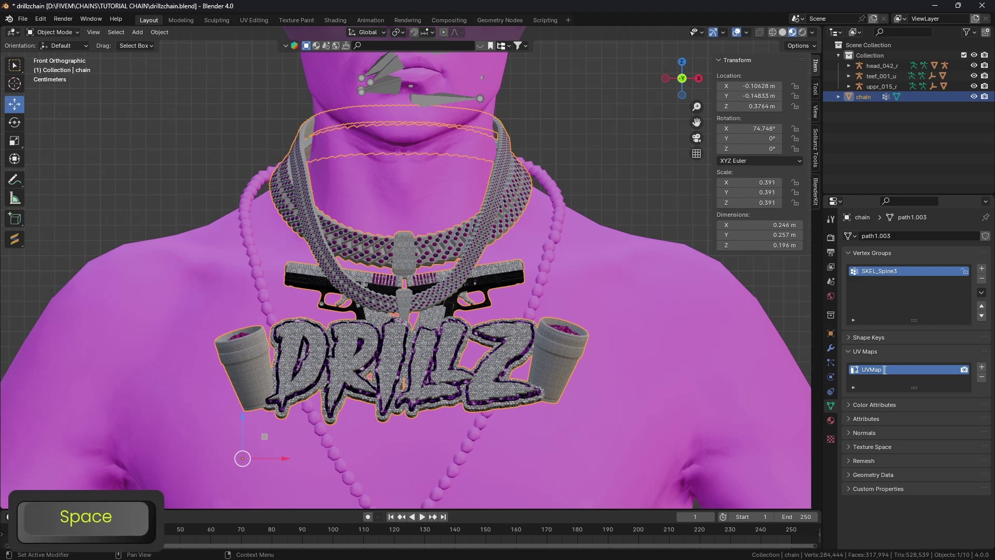
type("o")
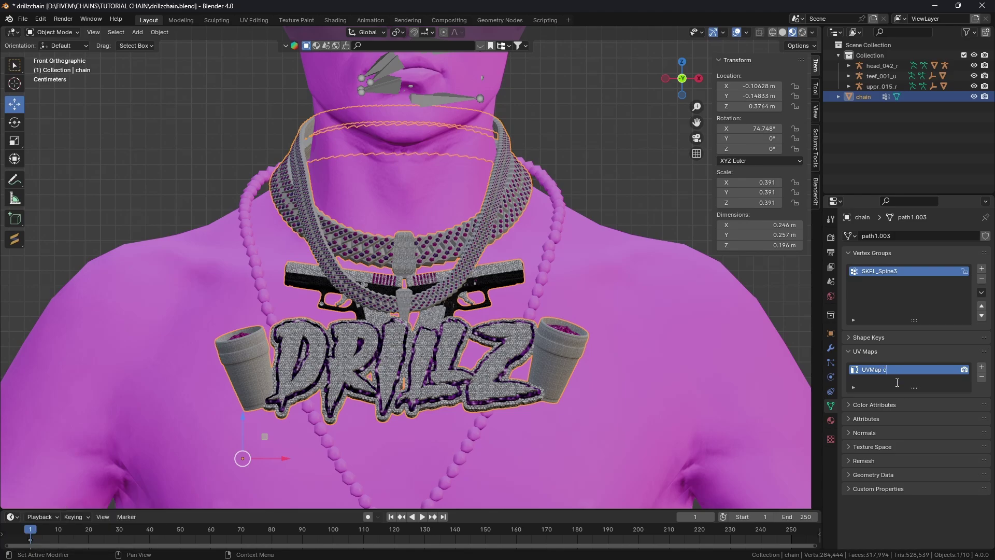
key("BackSpace")
type("0")
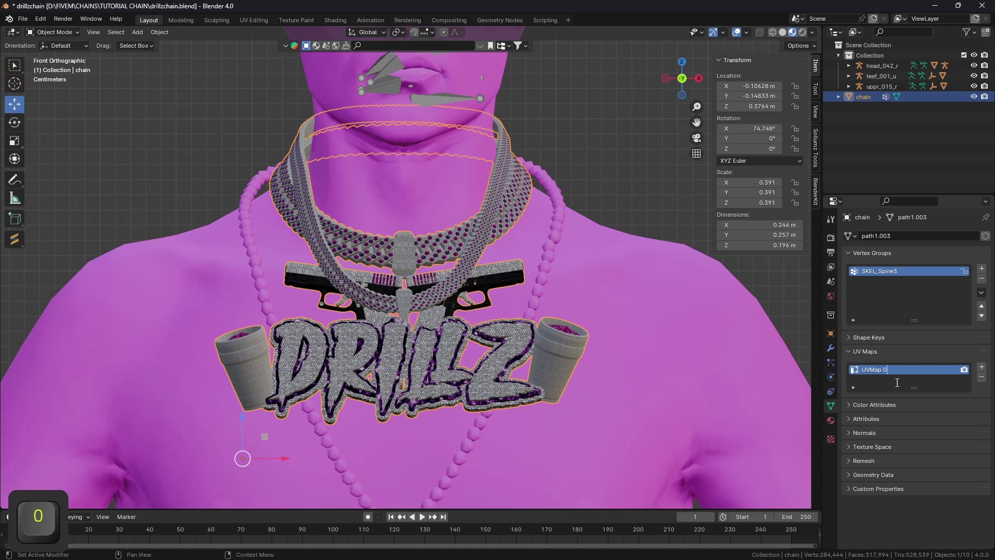
key("Return")
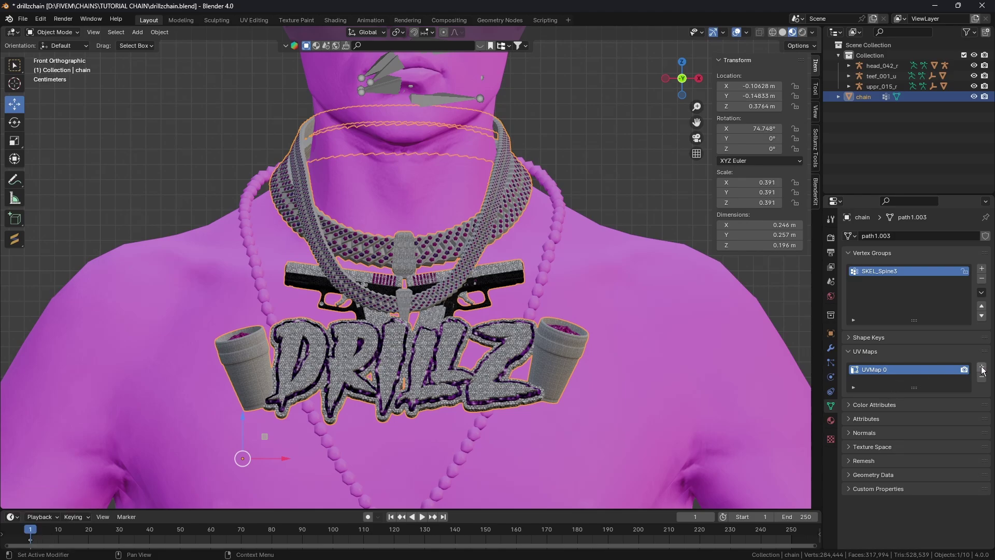
Step: Add a second UV map to the chain and name it UVMap 1
left_click(981, 366)
double_click(896, 381)
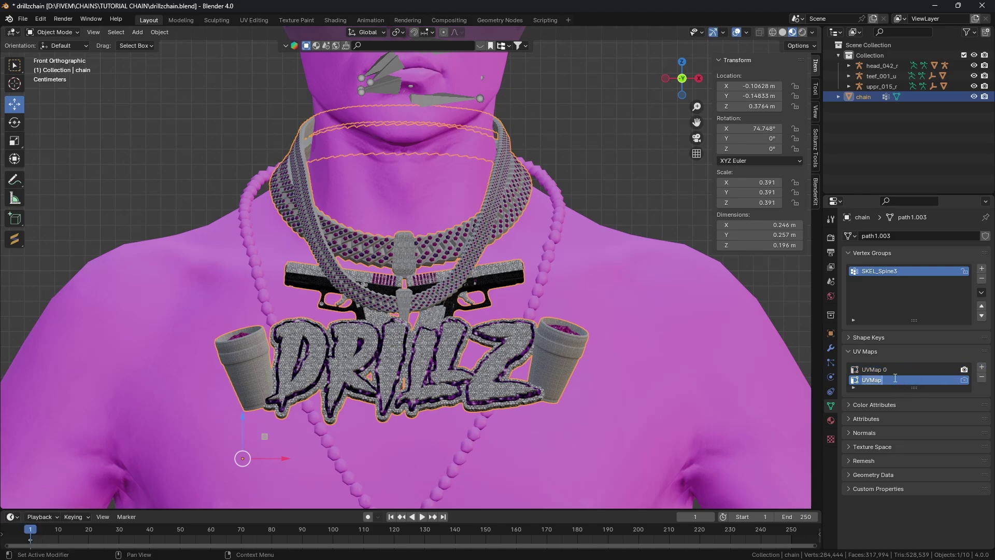
type("1")
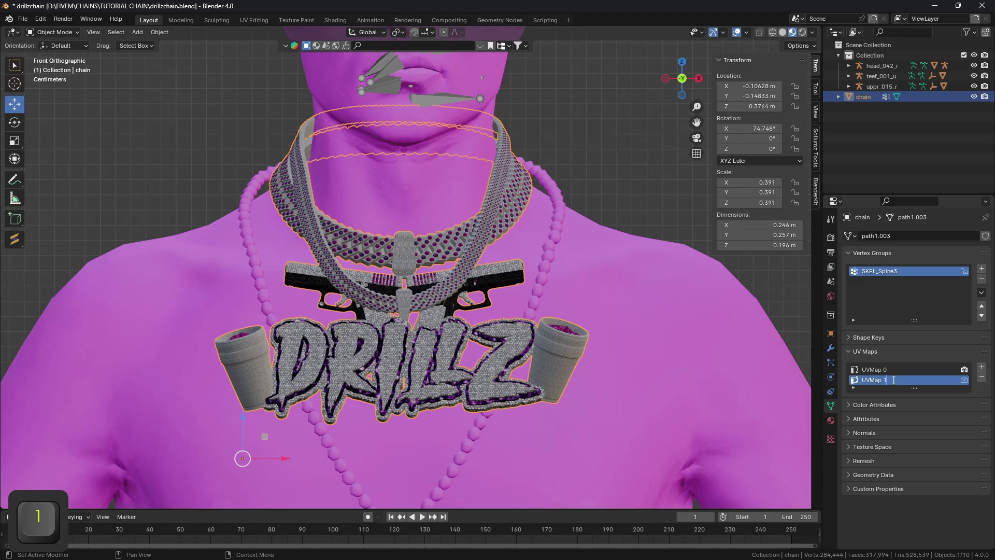
key("Return")
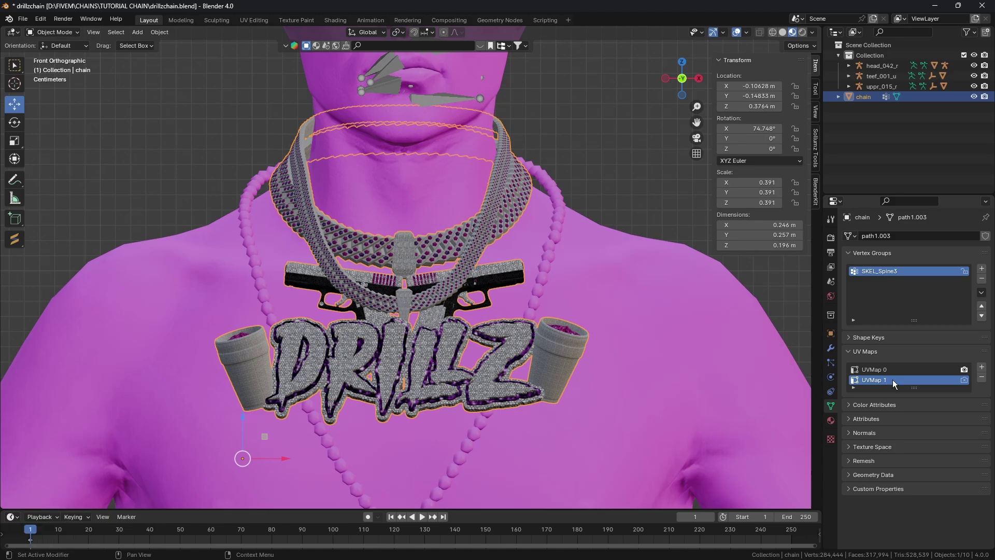
Step: Set up a new Face Corner, Byte Color attribute named Color 1 with orange FF8000
left_click(849, 405)
left_click(982, 421)
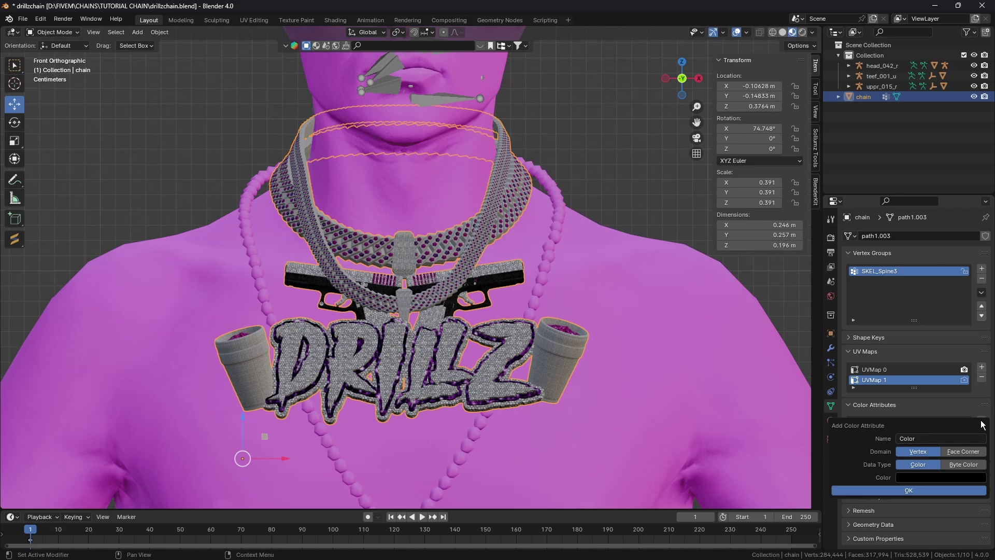
left_click(931, 440)
left_click(930, 439)
type("1")
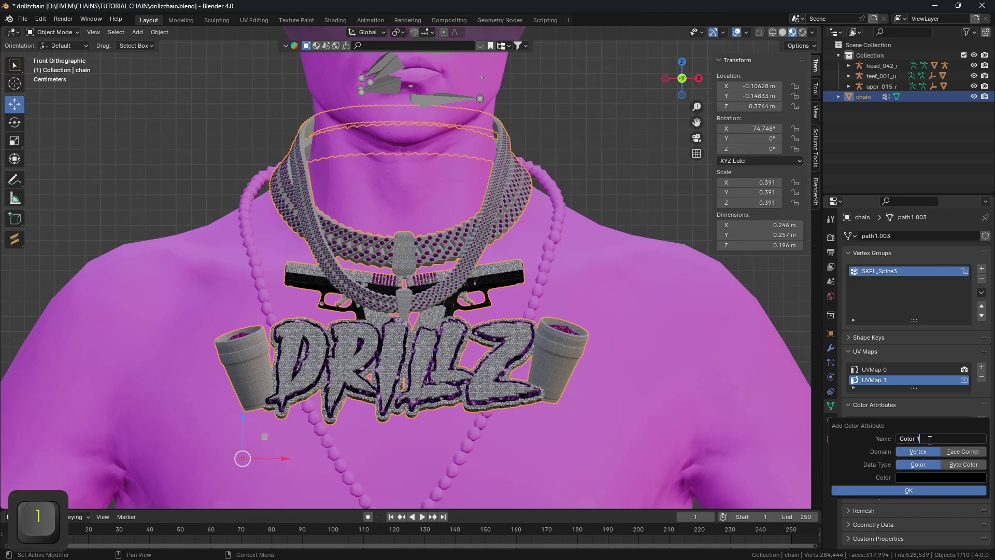
left_click(962, 452)
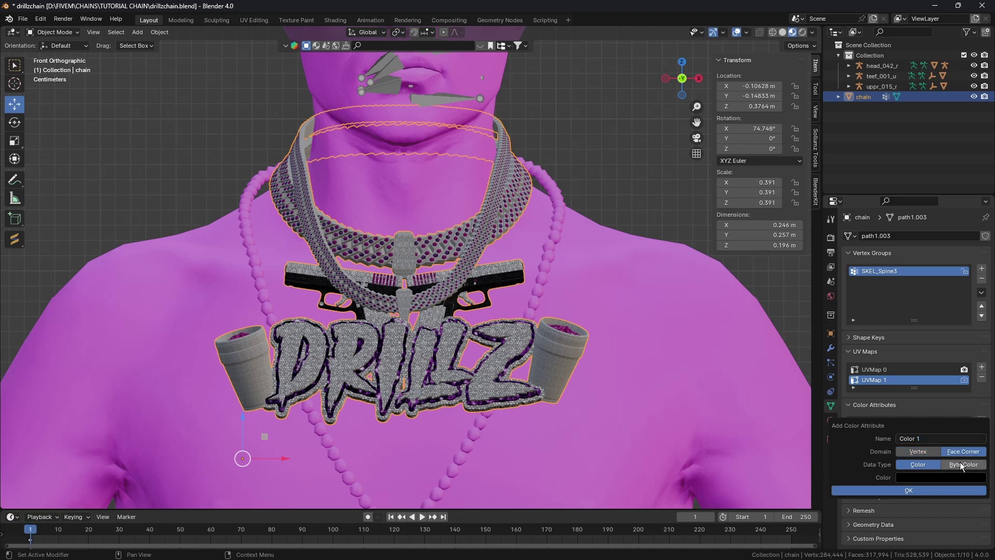
left_click(961, 465)
left_click(944, 477)
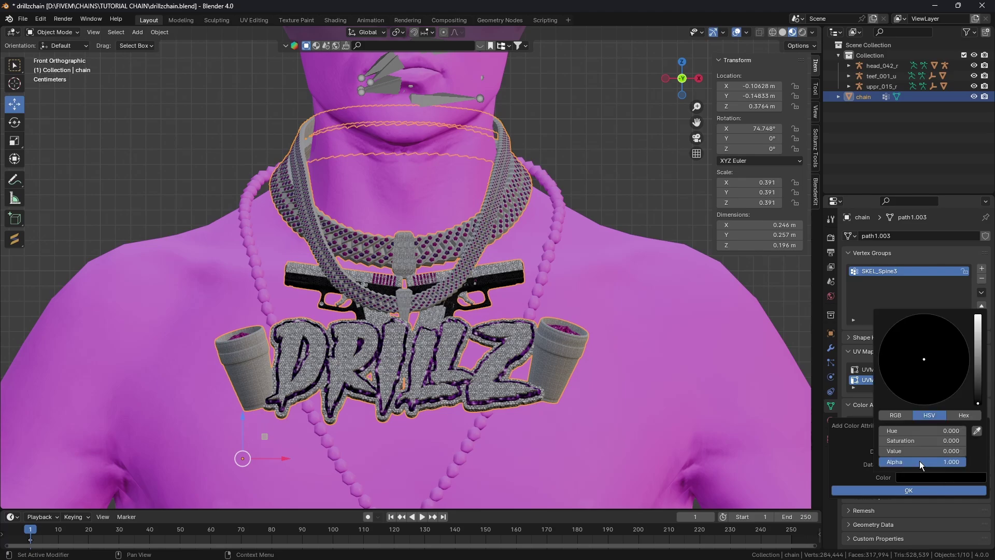
left_click(964, 415)
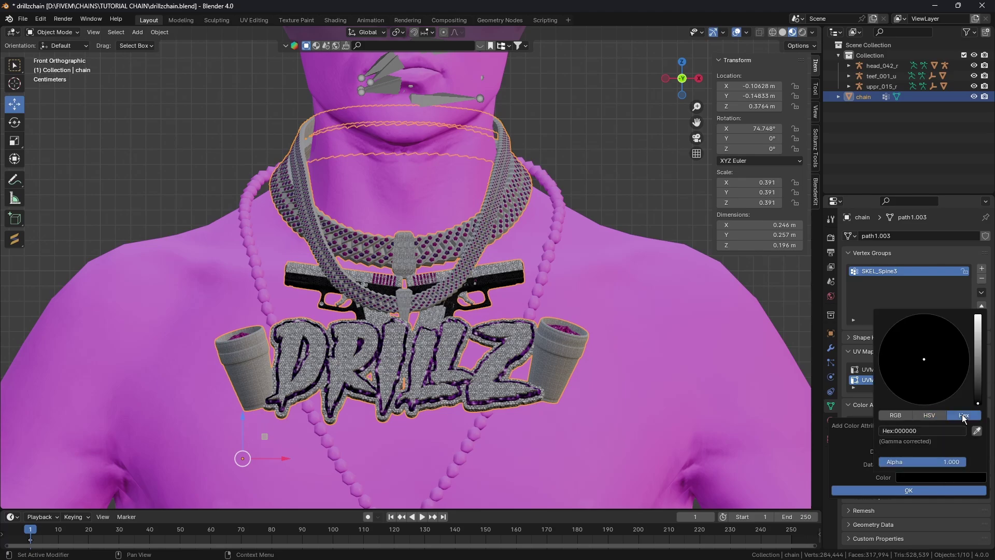
left_click(923, 430)
type("ff8000")
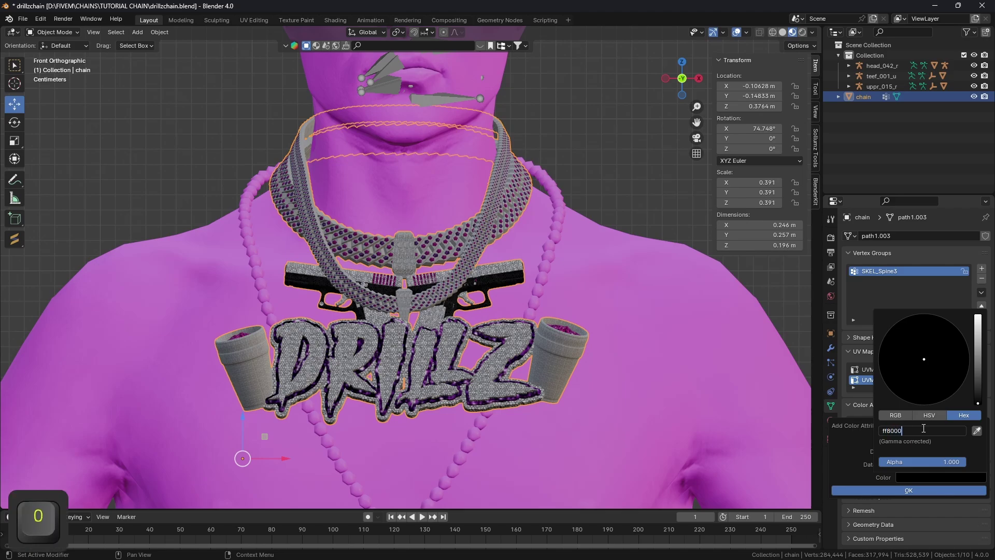
key("Return")
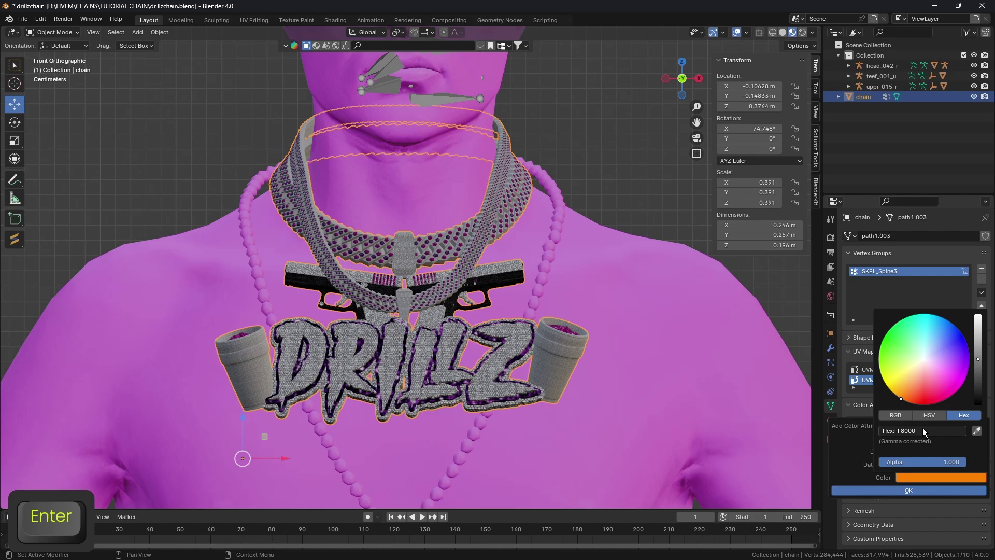
Step: Create Color 1, then add Color 2 filled with black 000000 at alpha 0
left_click(897, 488)
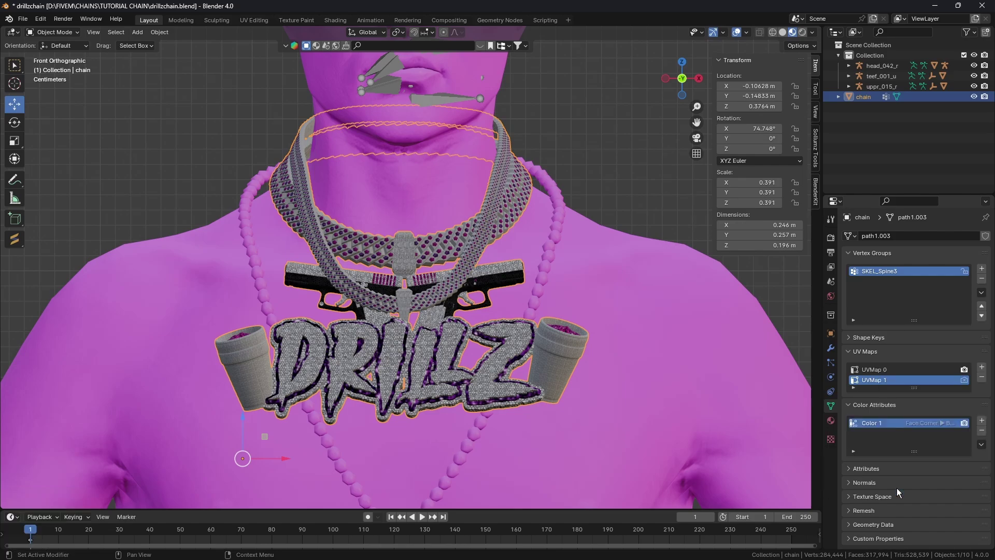
left_click(982, 420)
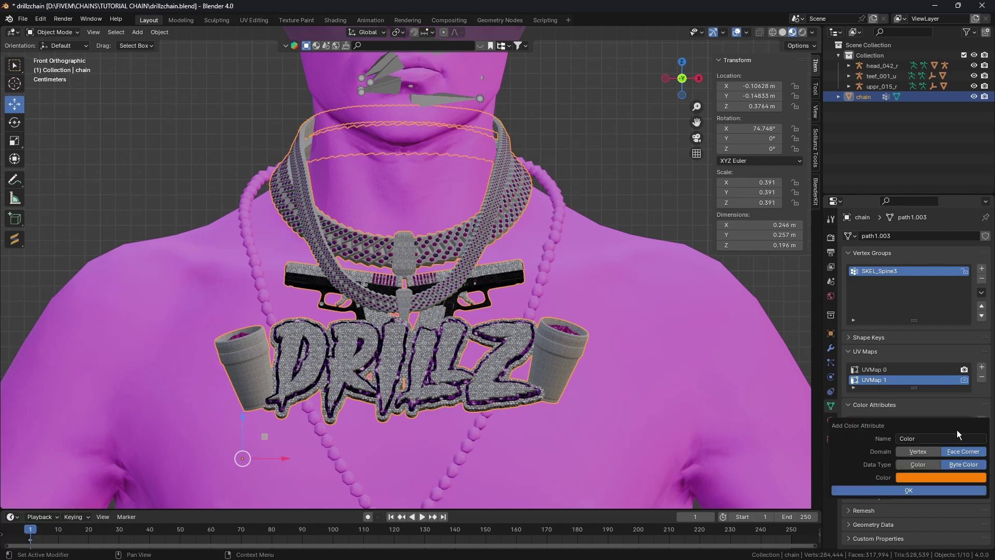
left_click(928, 438)
type("2")
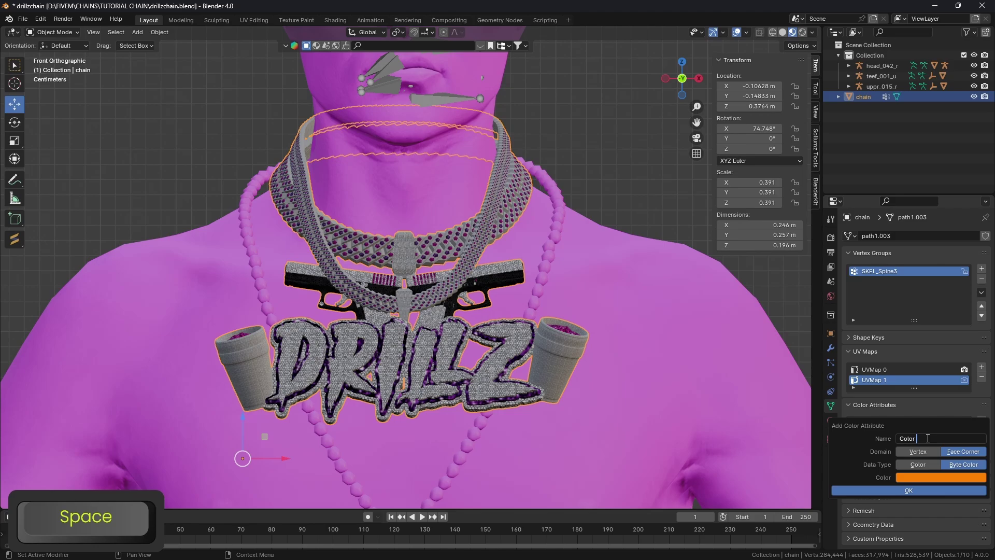
left_click(931, 475)
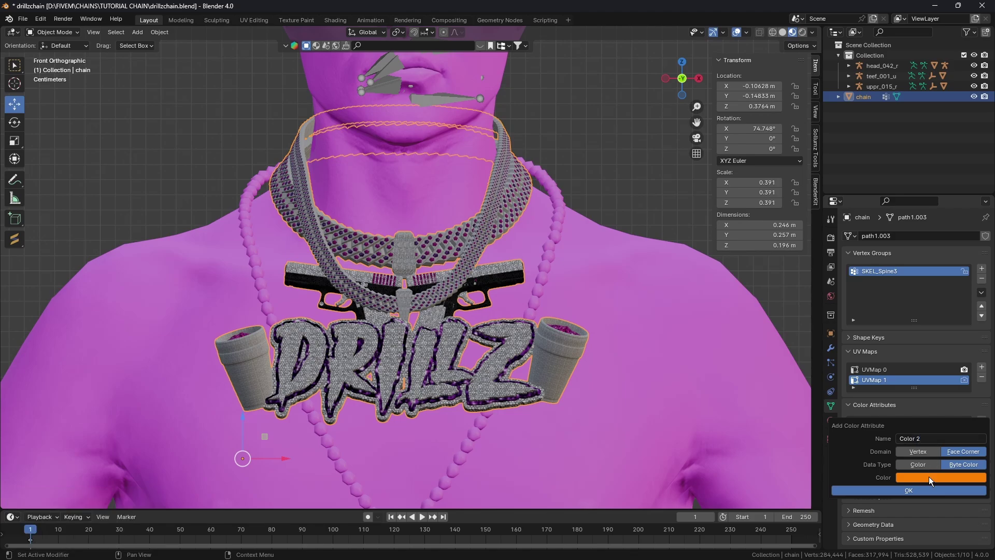
left_click(929, 476)
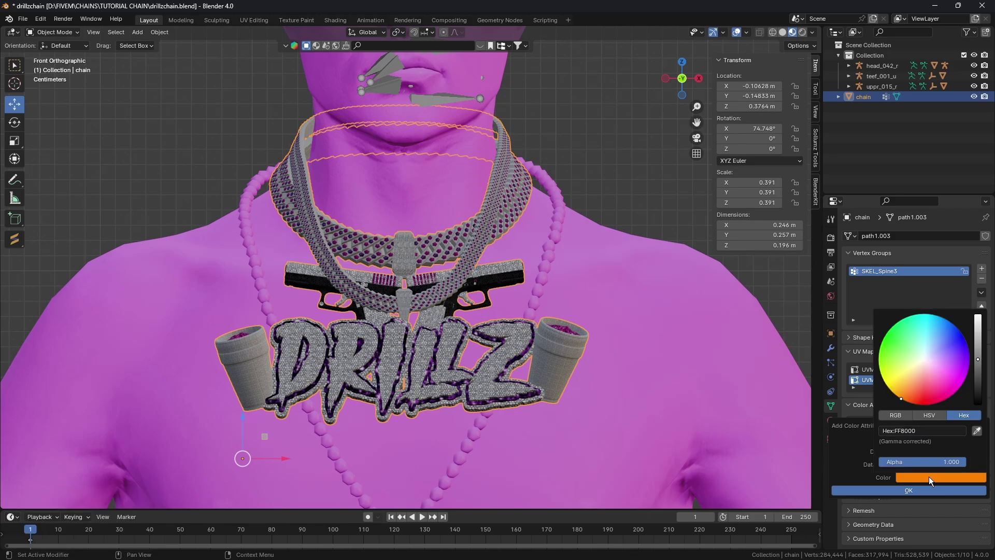
left_click(922, 431)
type("000")
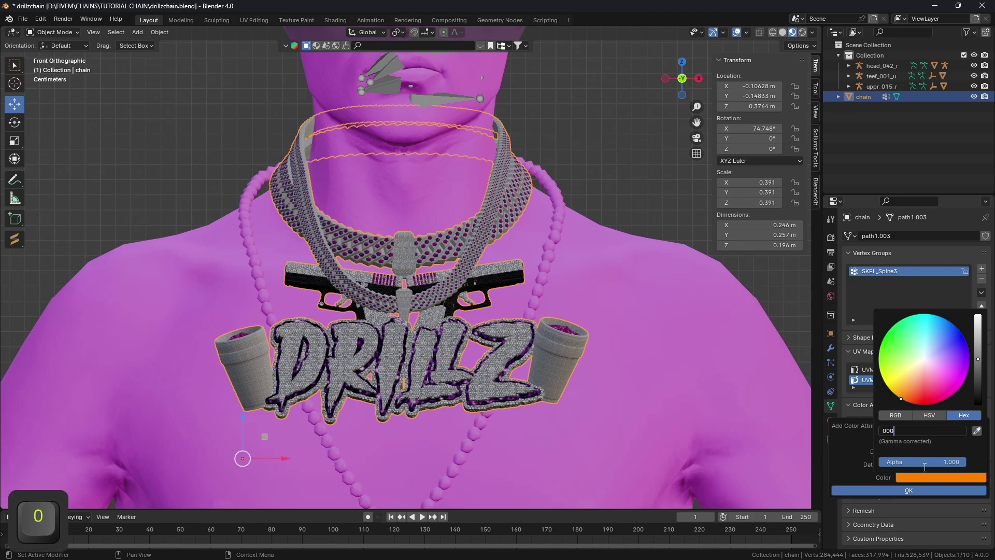
key("Return")
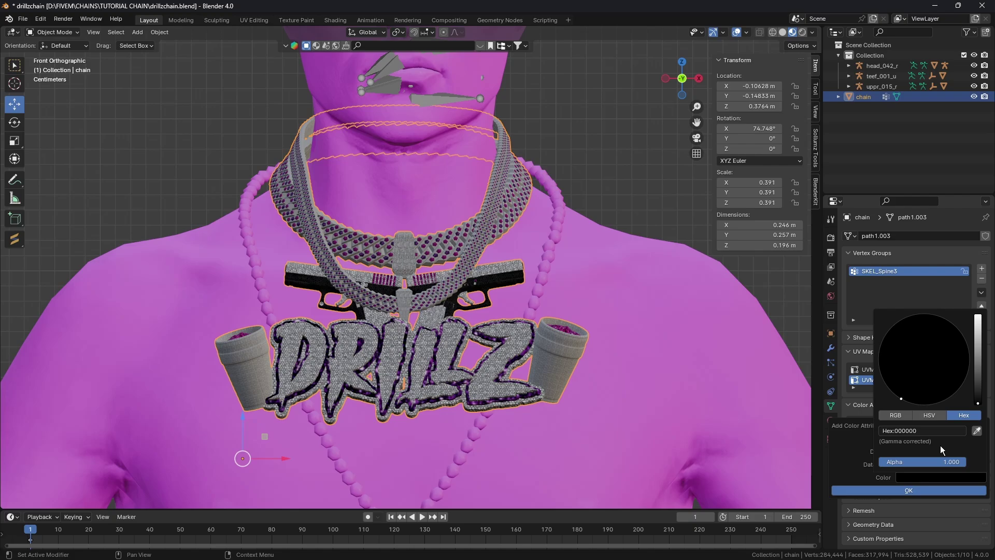
left_click_drag(957, 460, 879, 462)
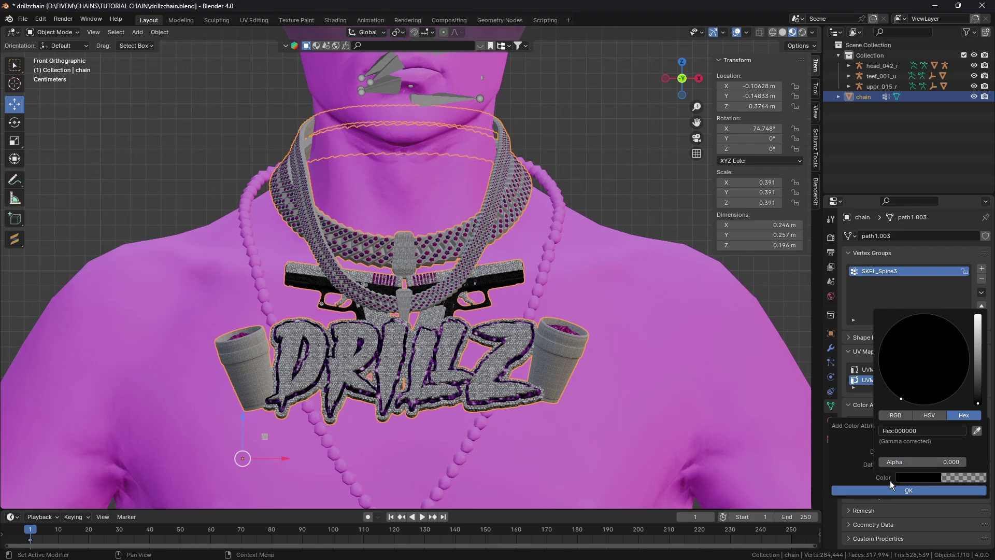
left_click(897, 488)
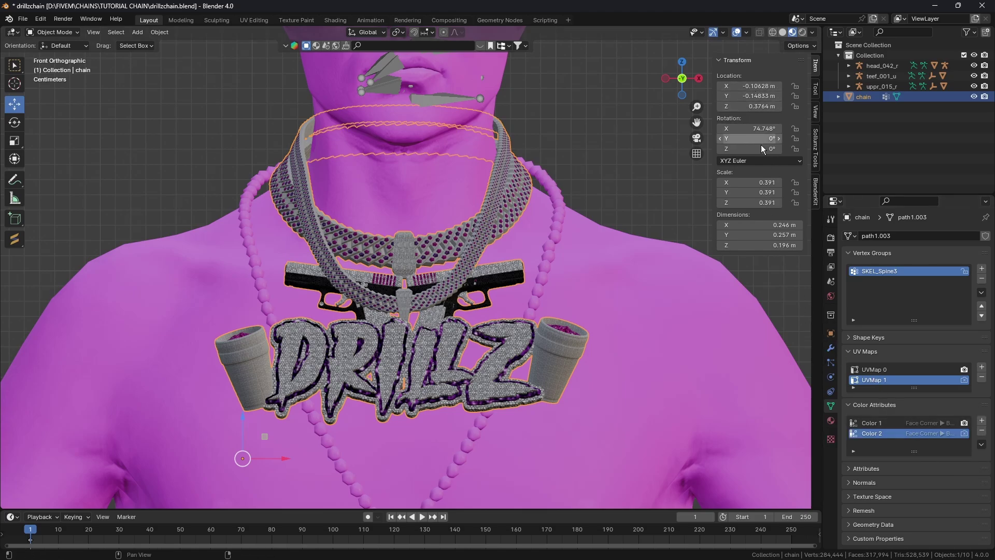
Step: Apply All Transforms to the chain so location and rotation read 0 and scale reads 1.000
left_click(831, 333)
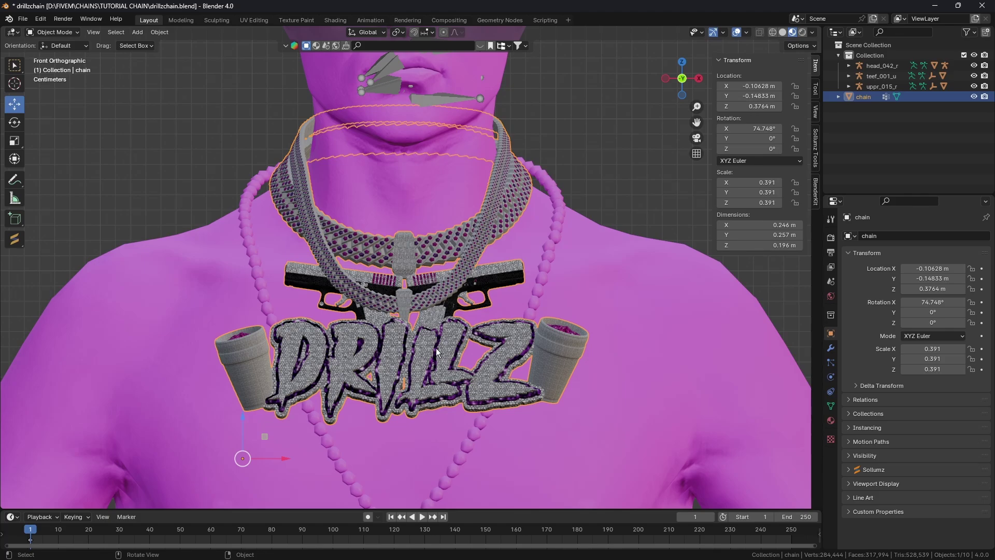
key("ctrl+a")
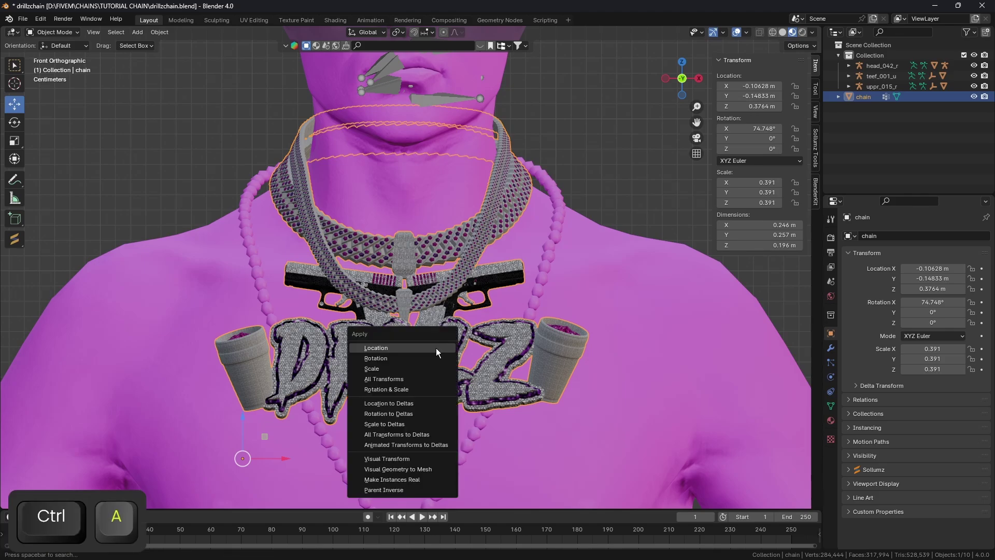
left_click(424, 379)
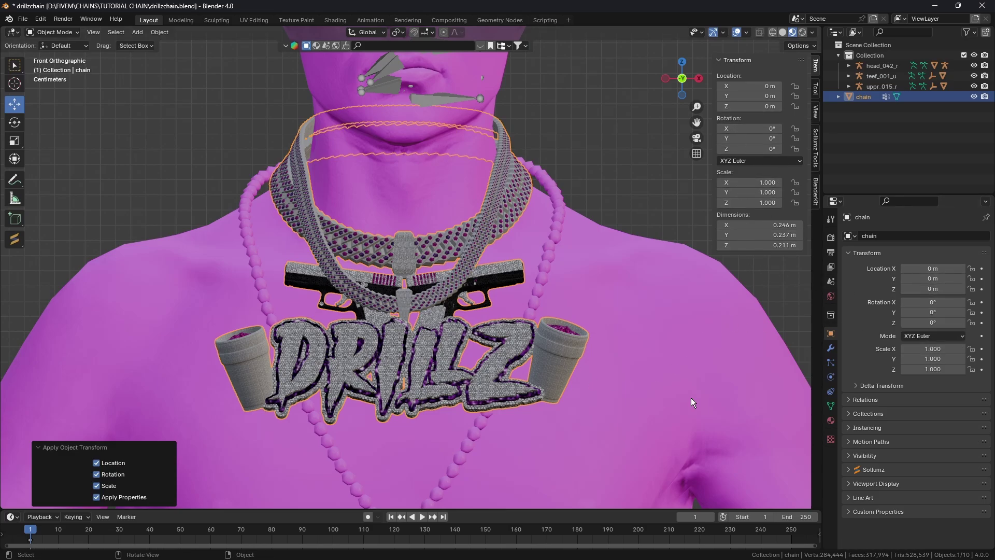
scroll(692, 402, "down", 1)
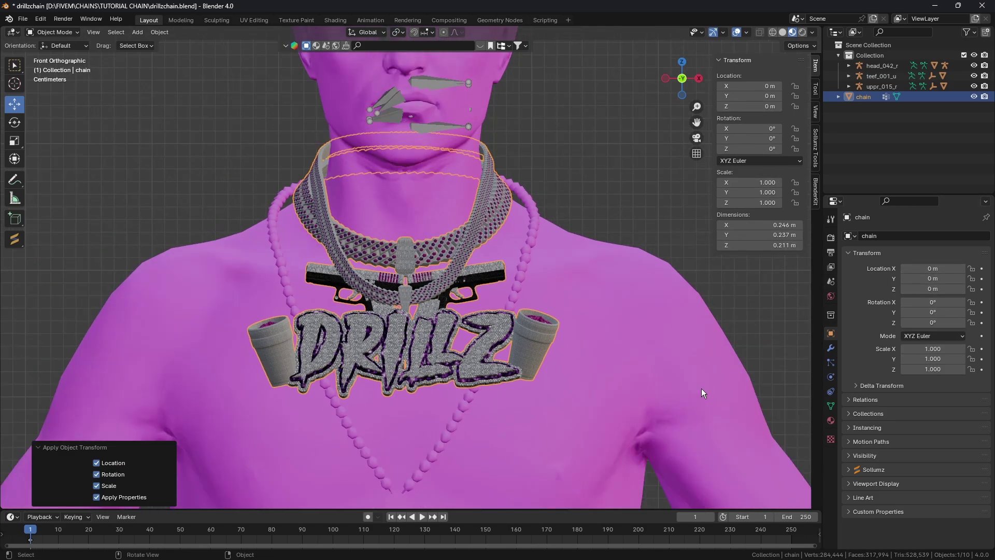
Step: In Sollumz Tools, expand Drawables > Shader Tools and select PED as the shader to create
left_click(816, 150)
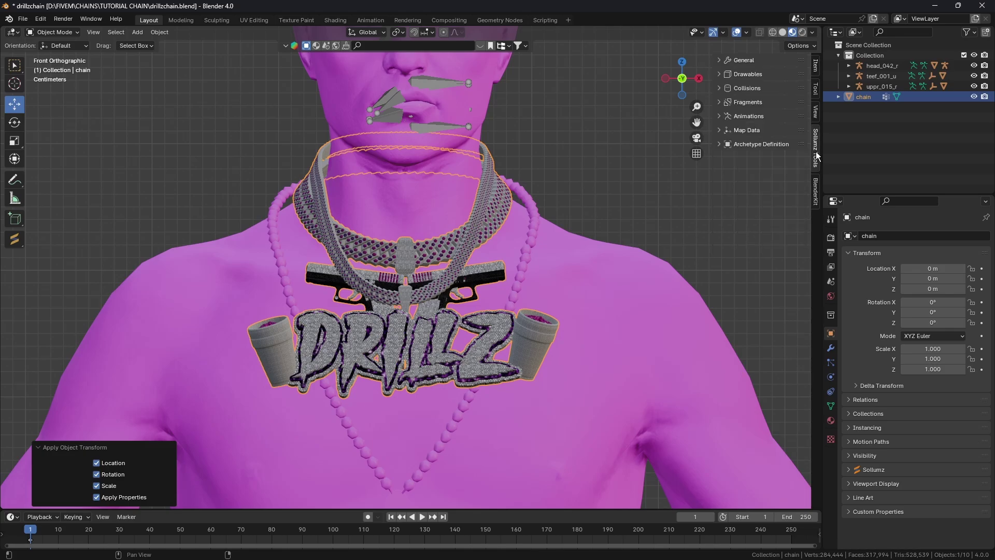
left_click(719, 74)
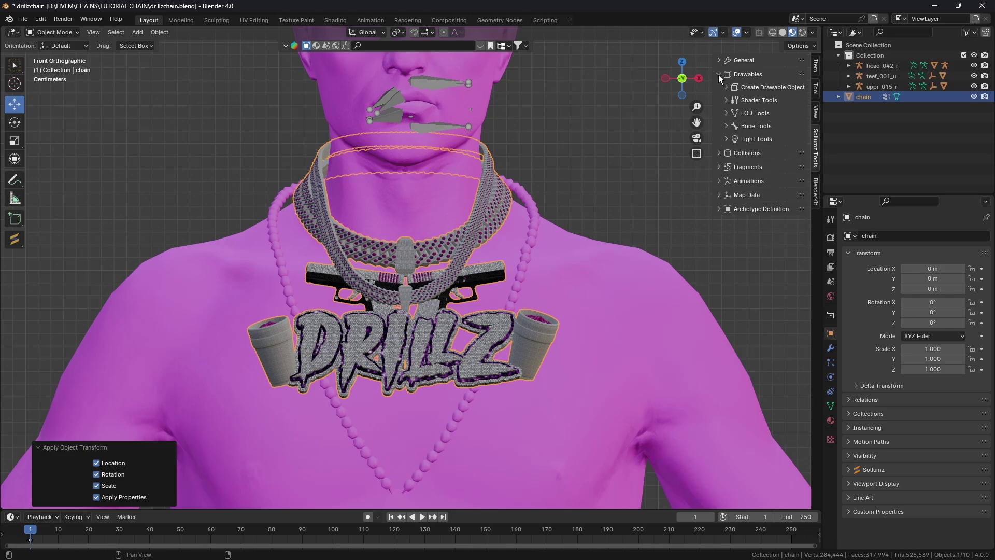
left_click(724, 100)
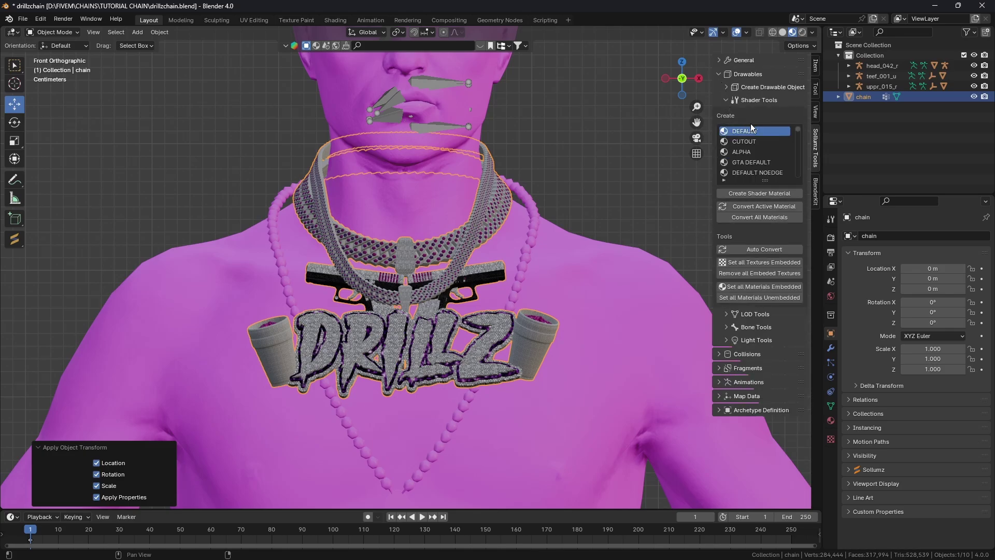
scroll(772, 142, "down", 8)
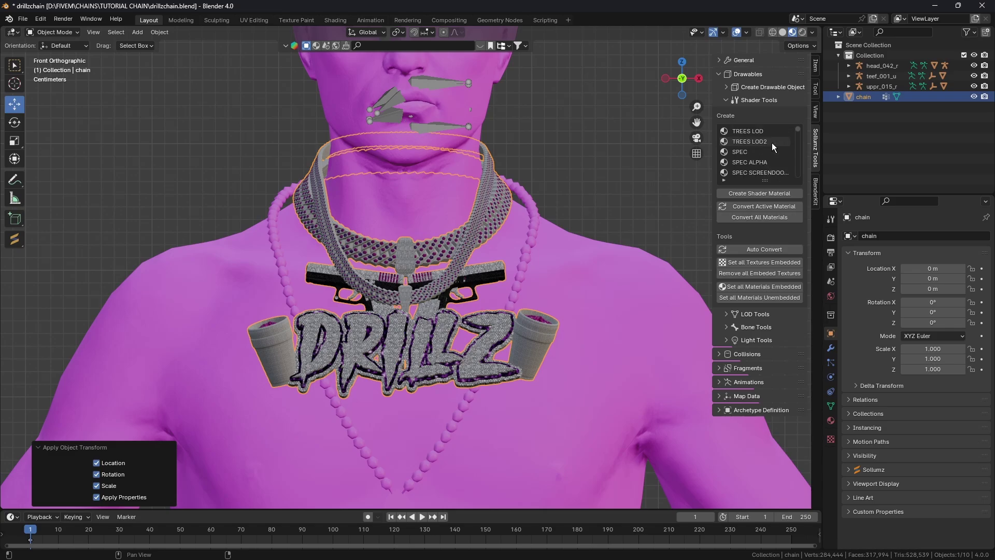
scroll(772, 142, "down", 3)
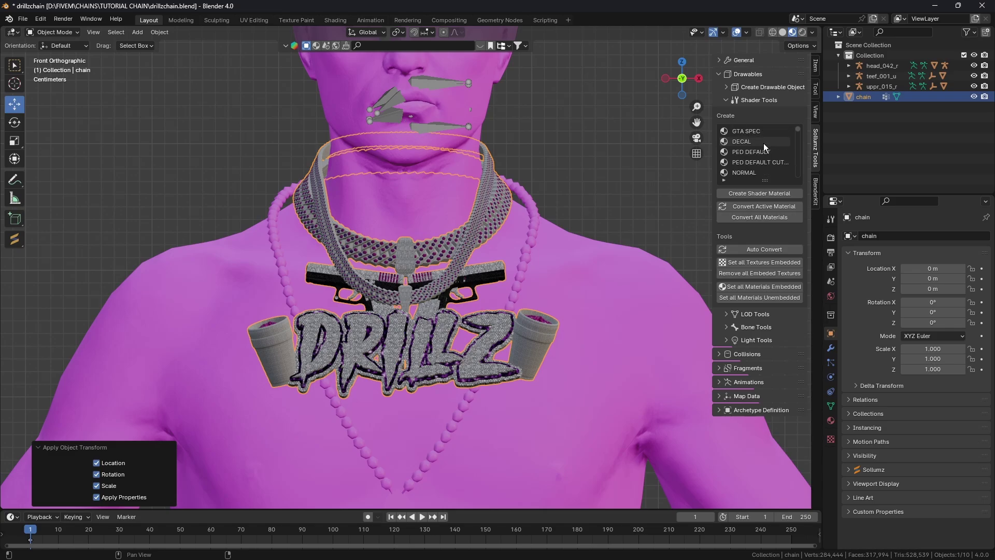
scroll(772, 147, "down", 3)
scroll(773, 147, "down", 5)
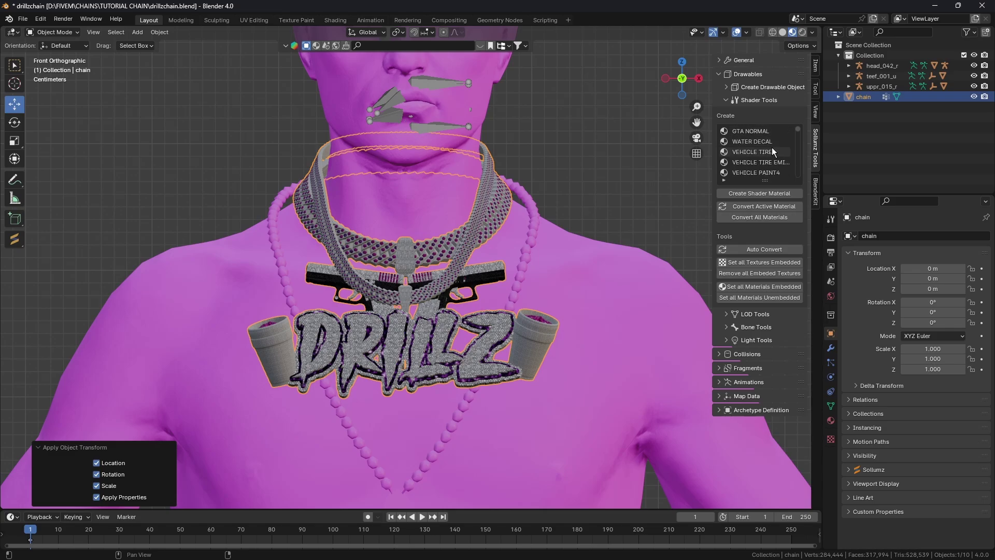
left_click(758, 163)
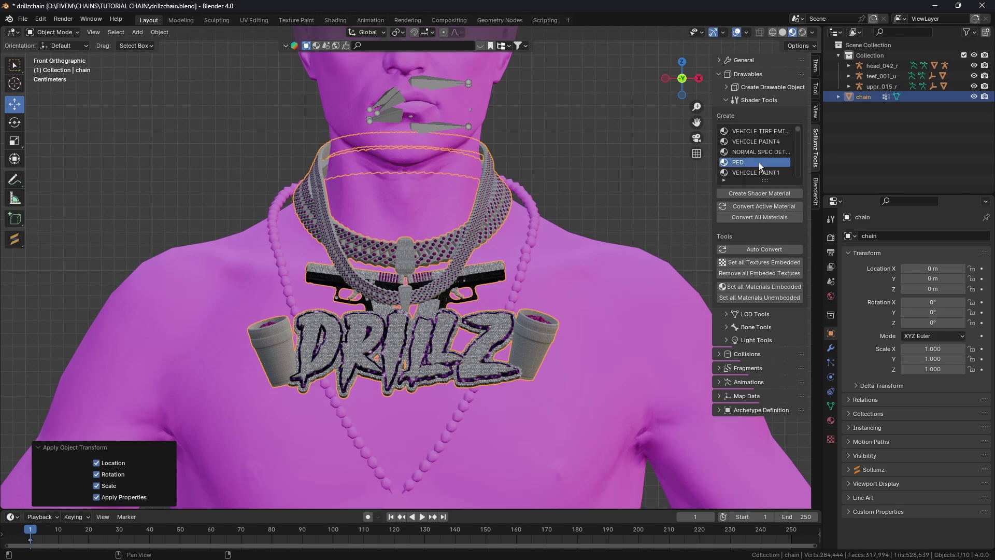
left_click_drag(713, 186, 564, 198)
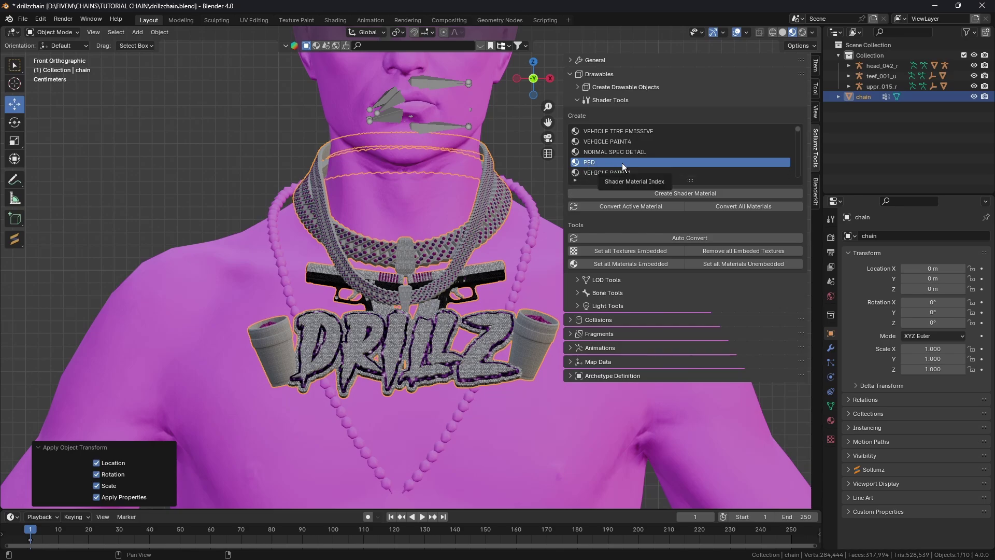
Step: Convert the chain's material to Material.008_ped and scroll to its Sollumz texture parameters
left_click(635, 205)
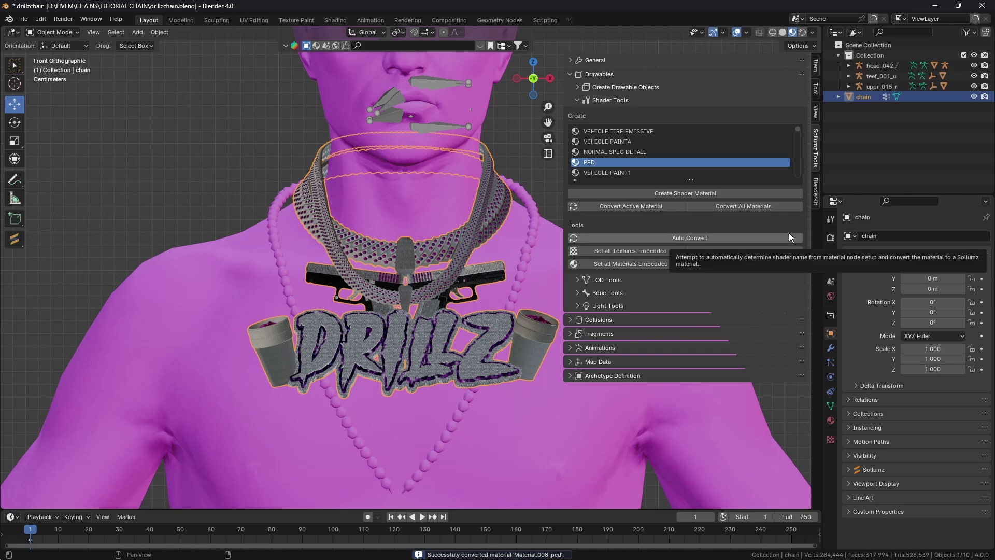
left_click(831, 421)
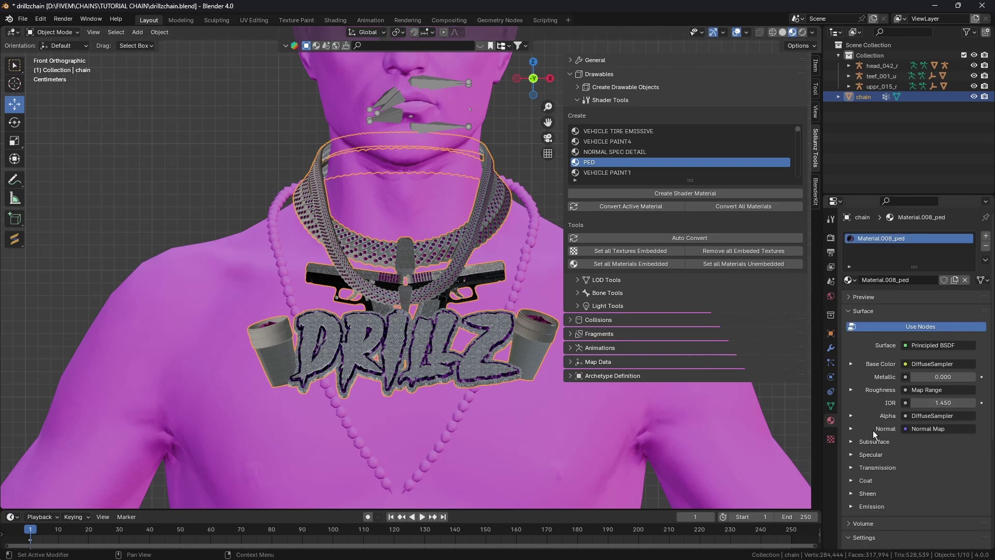
scroll(867, 428, "down", 12)
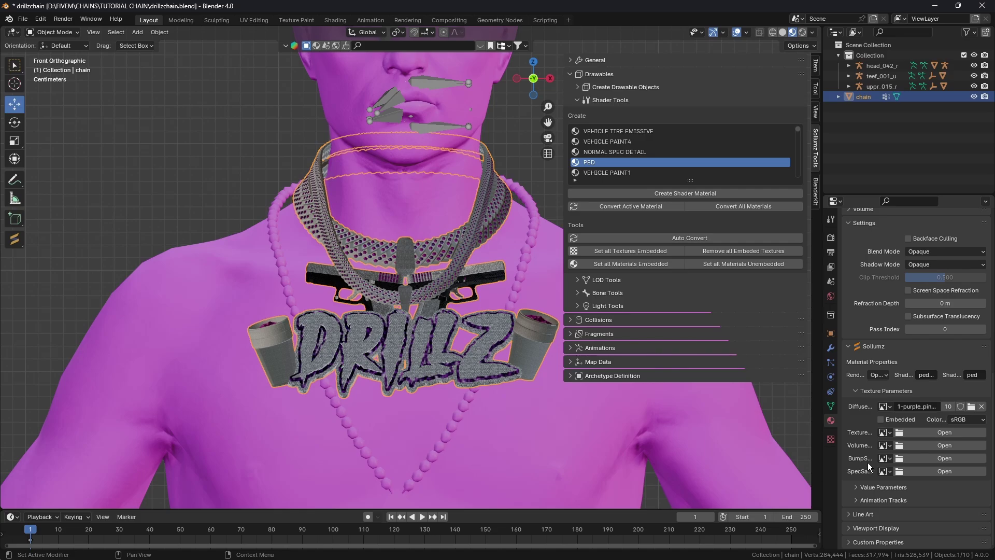
Step: In the Shading workspace, load the purple-pink normal map into the BumpSampler node
left_click(335, 20)
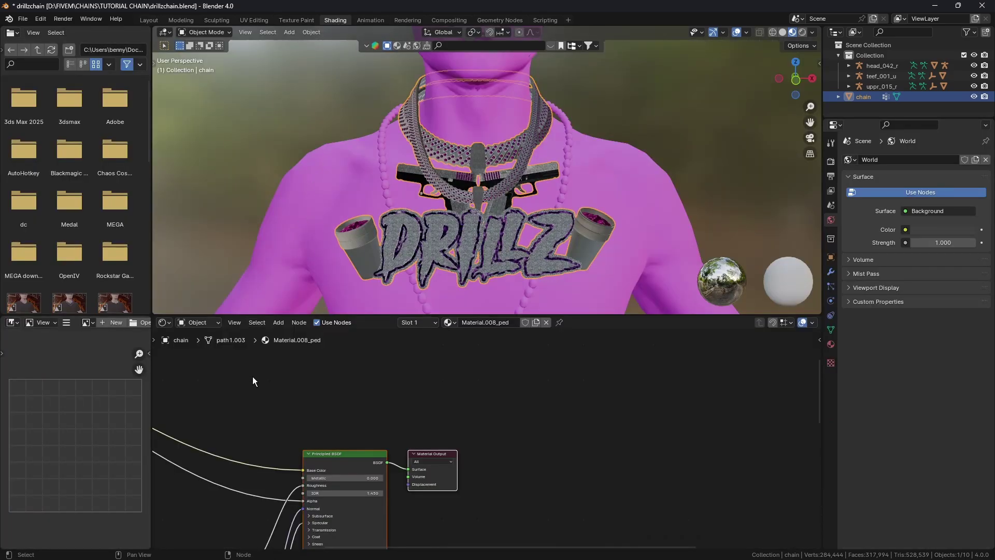
scroll(243, 376, "up", 1)
middle_click_drag(234, 376, 766, 396)
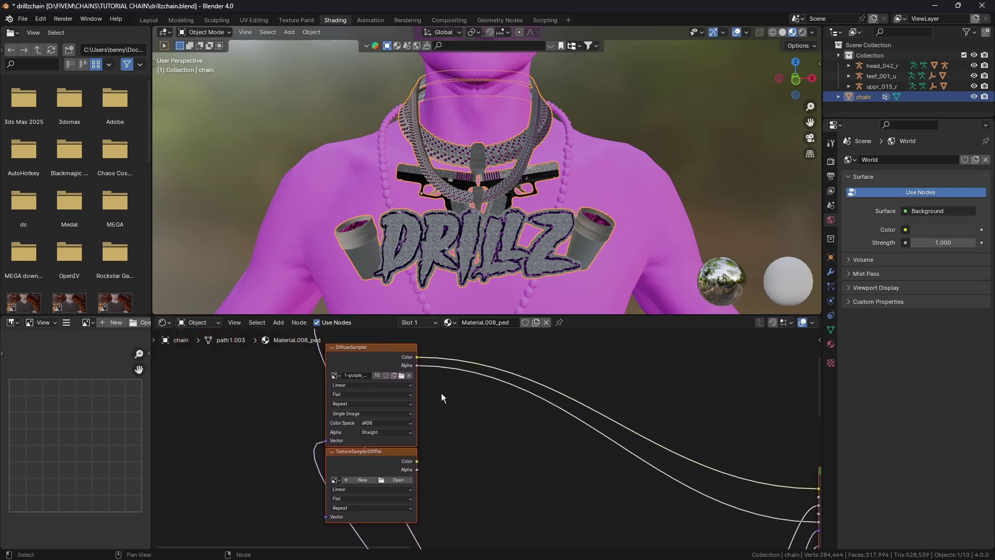
scroll(442, 398, "up", 1)
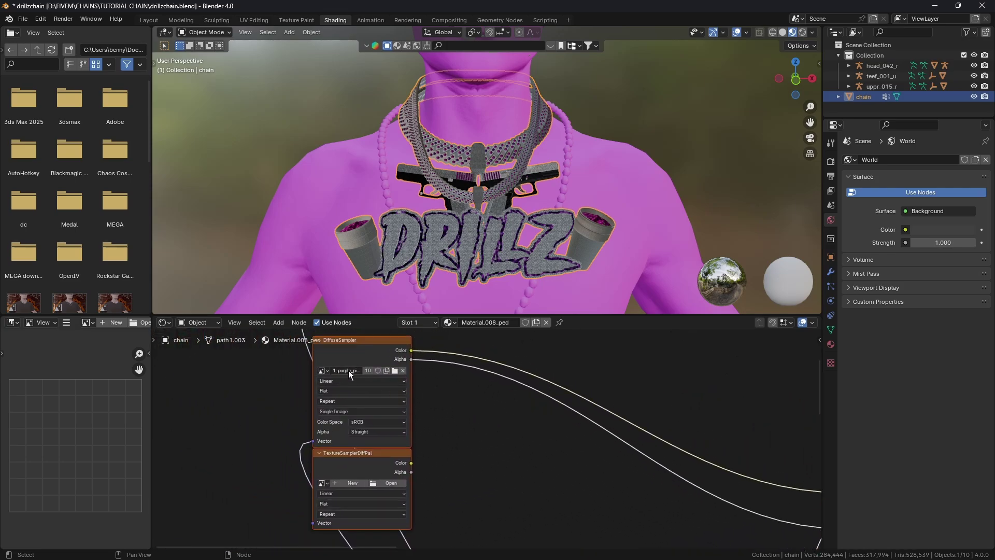
scroll(421, 396, "down", 1)
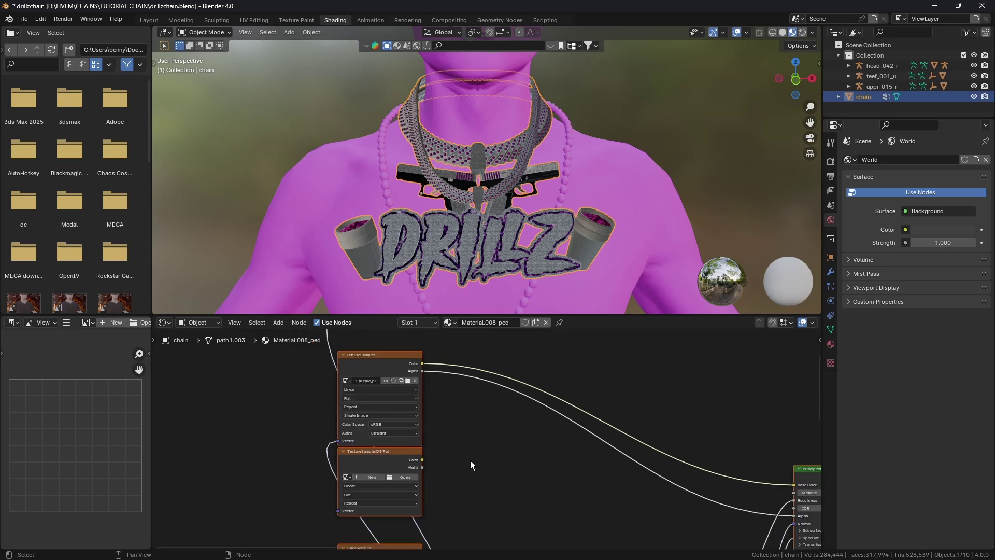
scroll(470, 467, "down", 5, "shift")
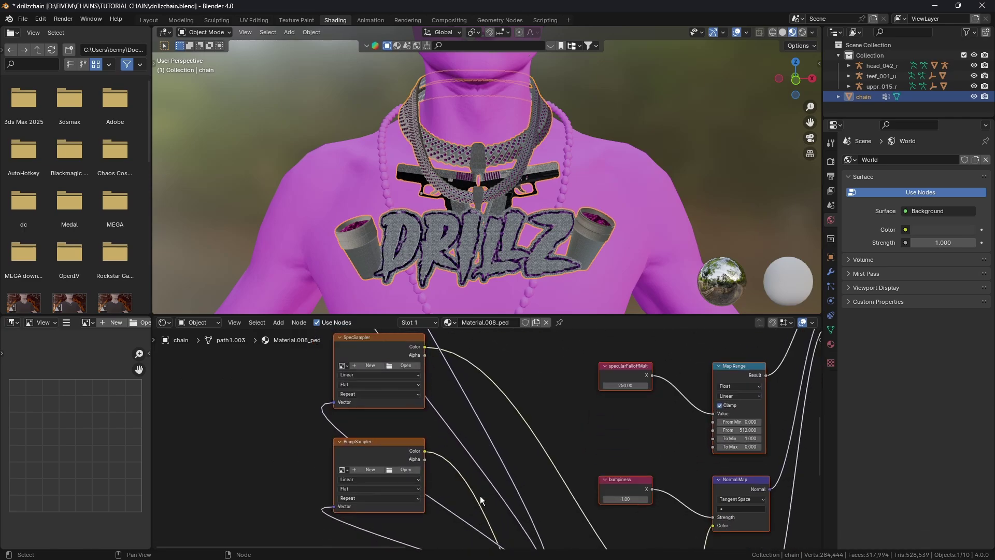
left_click(405, 470)
scroll(472, 434, "up", 1)
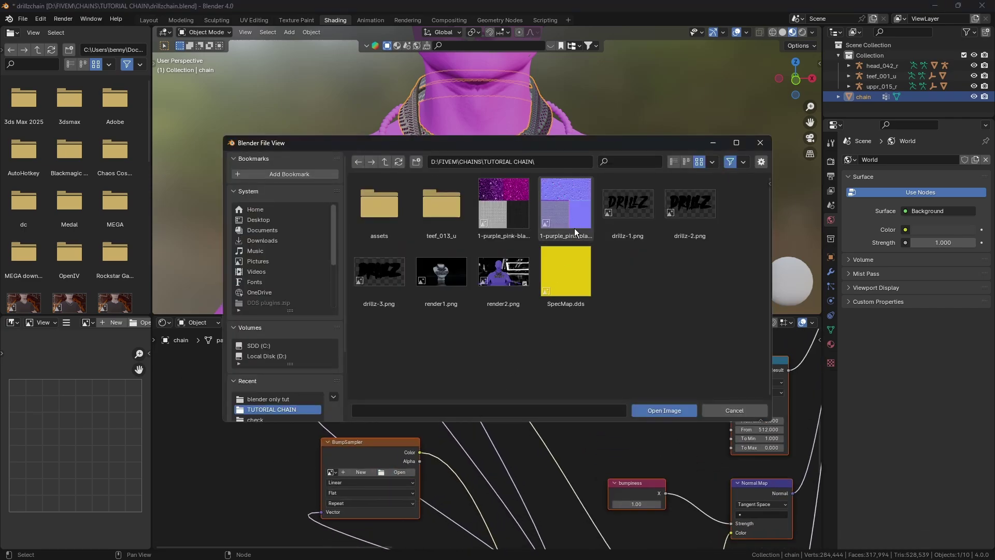
left_click(574, 228)
left_click(646, 409)
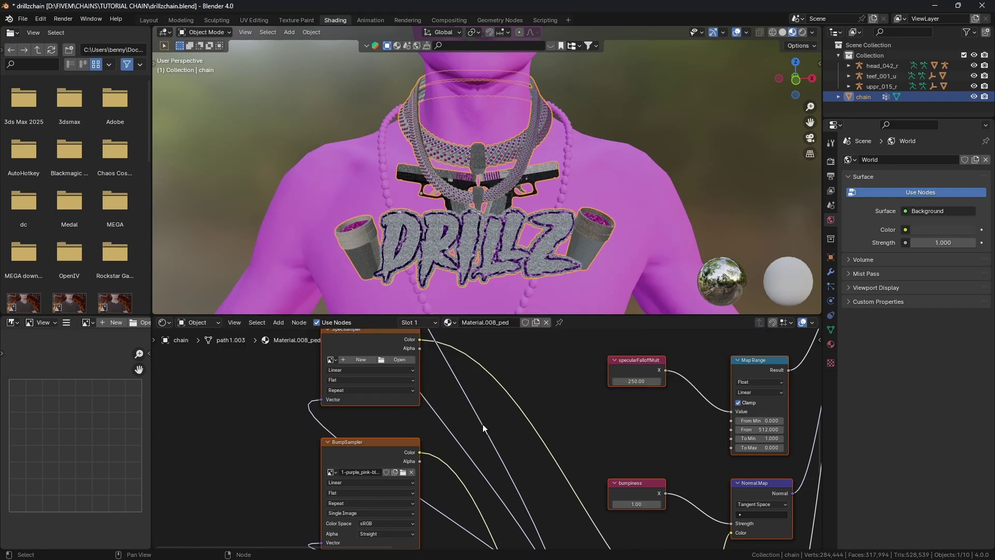
Step: Load SpecMap.dds into the SpecSampler node and return to the Layout workspace
scroll(483, 424, "down", 4)
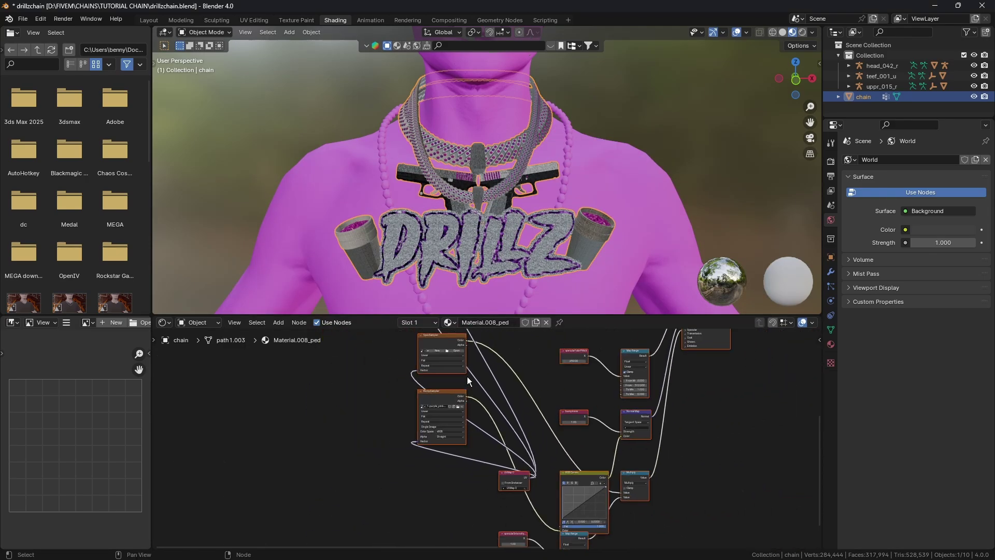
scroll(468, 376, "up", 3)
middle_click_drag(490, 422, 568, 369)
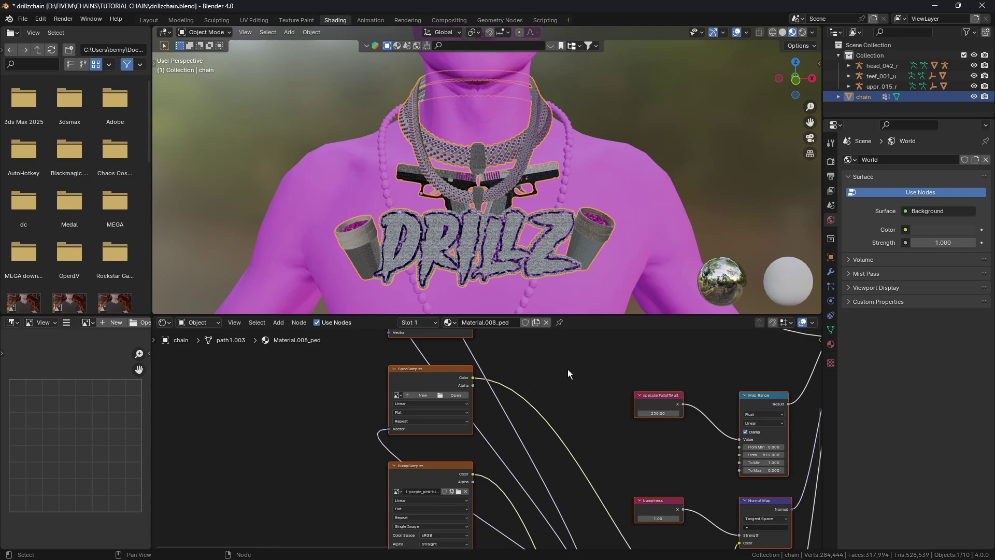
left_click(450, 394)
left_click(571, 283)
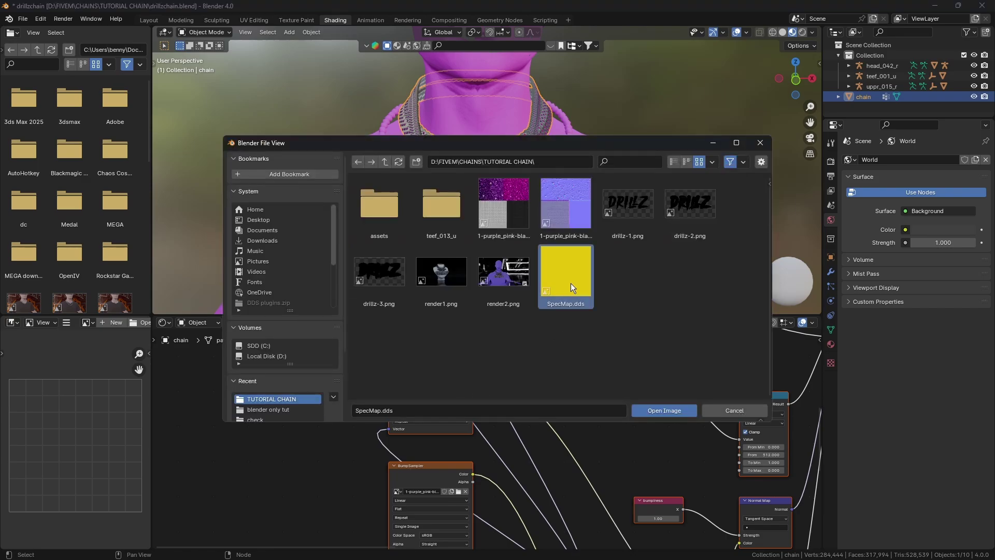
left_click(654, 409)
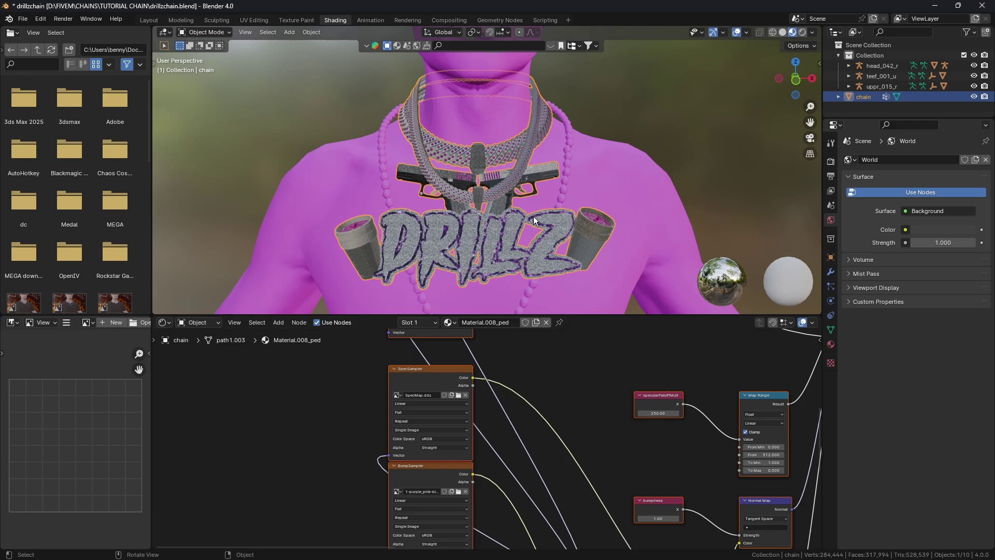
left_click(145, 19)
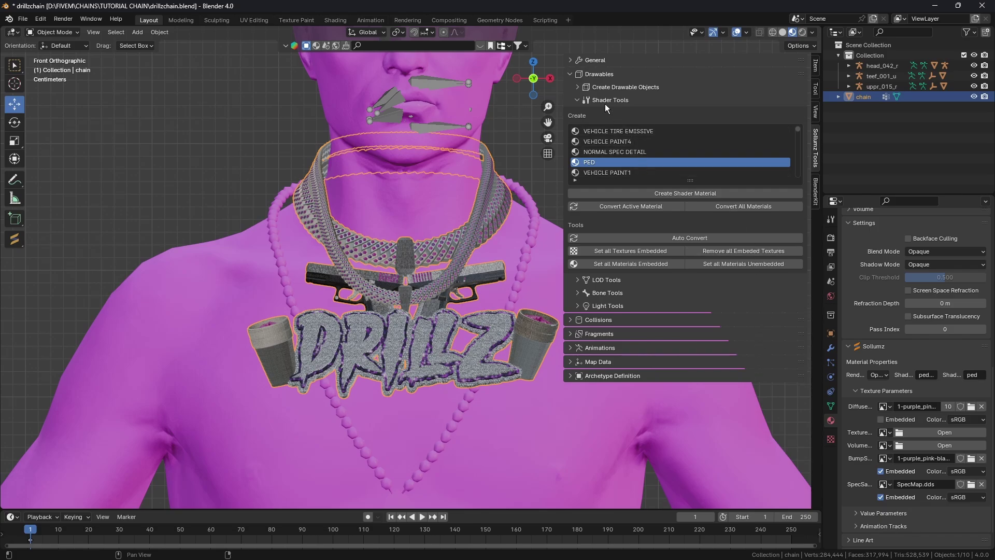
Step: Convert the chain to a Sollumz drawable holding chain.model, with Center to Selection unchecked
left_click(576, 86)
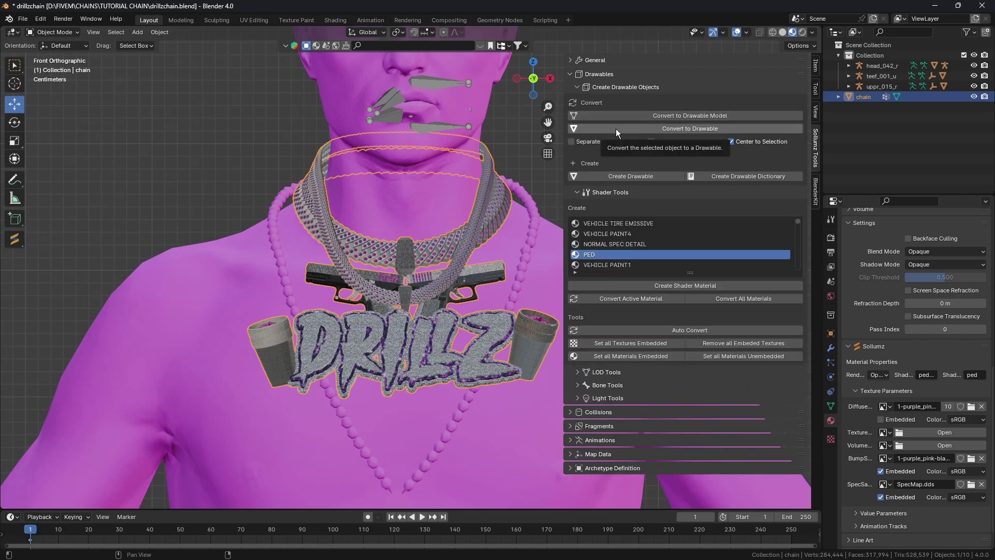
left_click(731, 141)
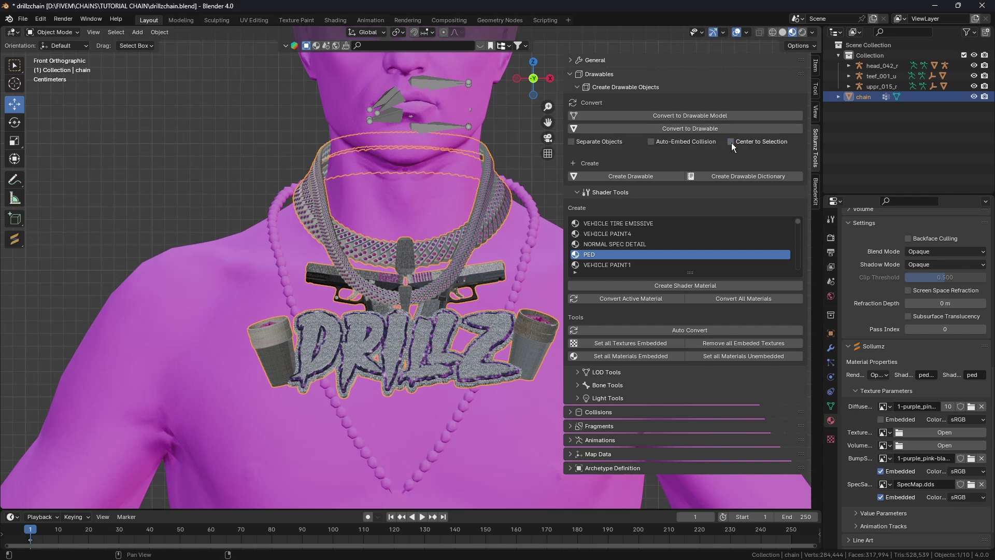
left_click(655, 130)
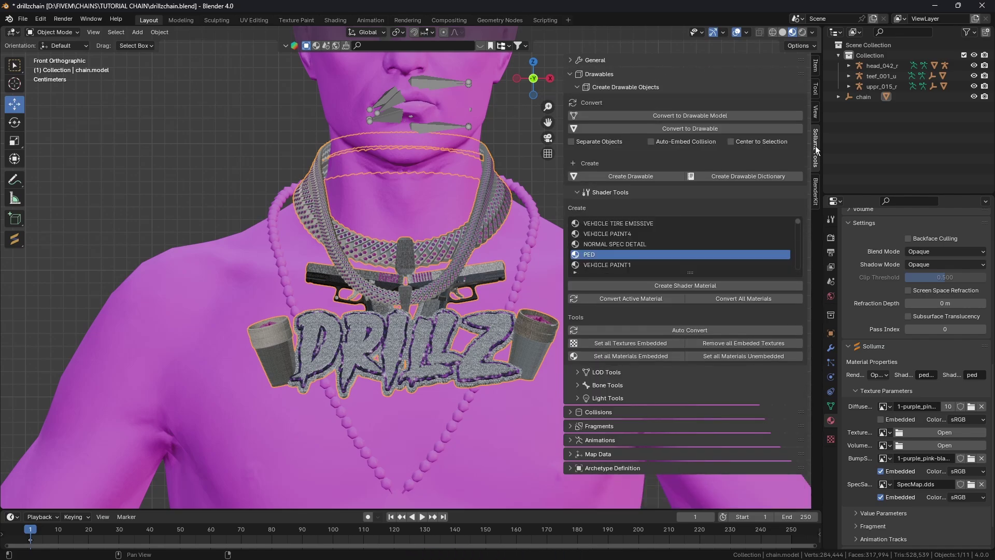
Step: Narrow the side panel, enlarge the Outliner, inspect chain and teef_001_u, and drag chain into Collection
left_click_drag(564, 169, 723, 171)
left_click_drag(873, 195, 873, 272)
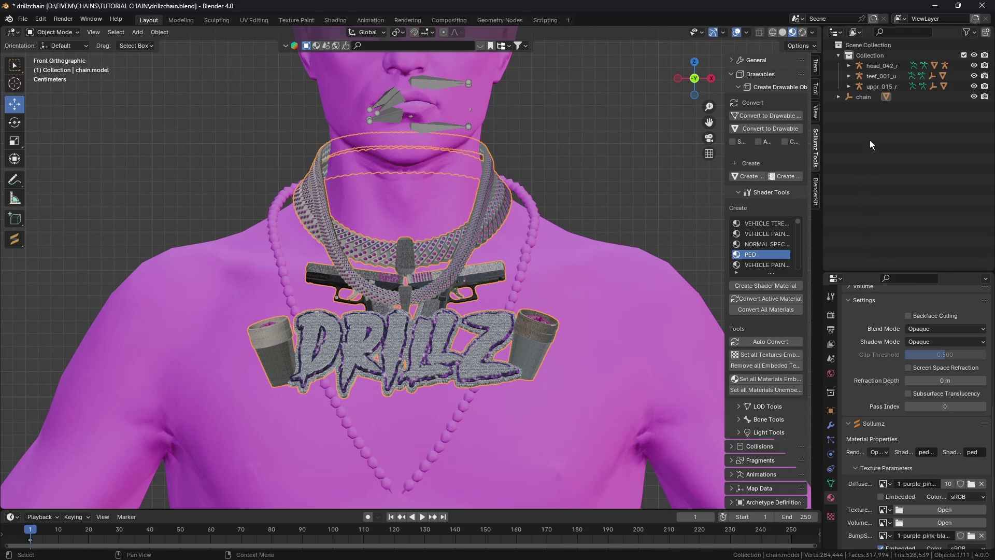
left_click(838, 97)
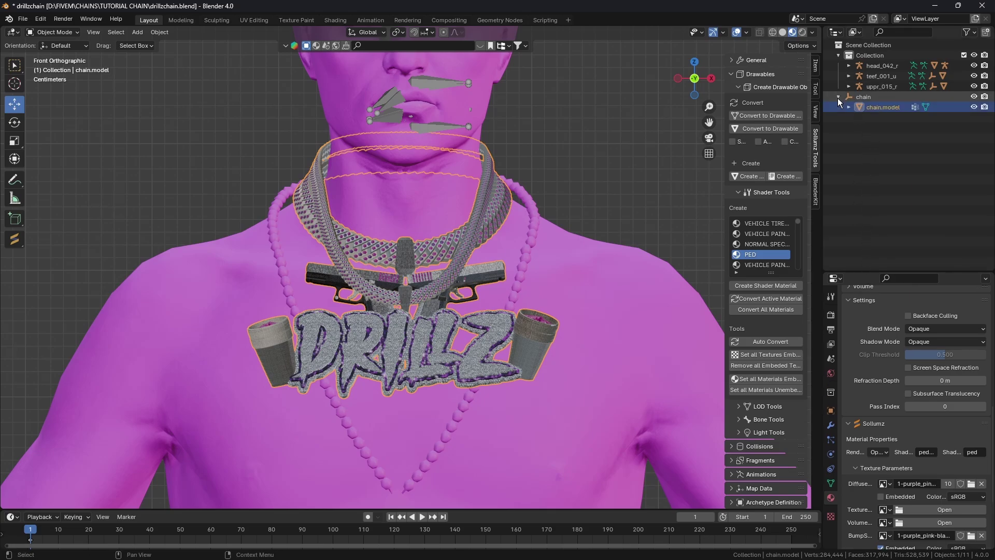
left_click(848, 107)
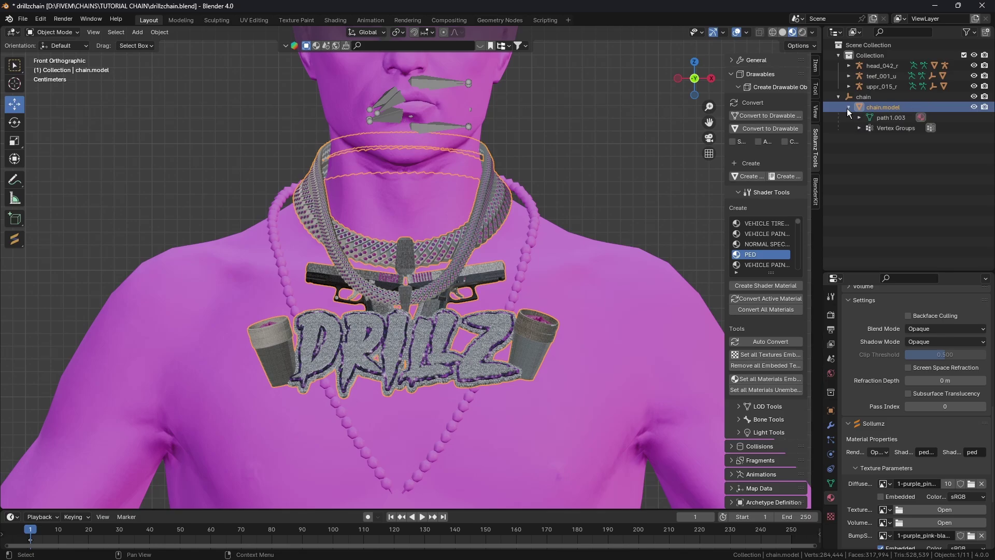
left_click(851, 79)
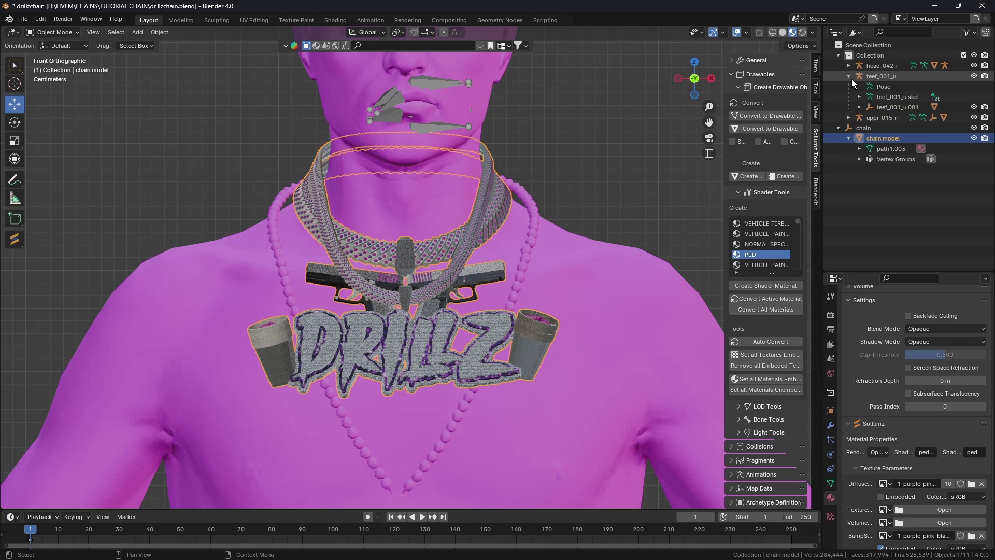
left_click(840, 127)
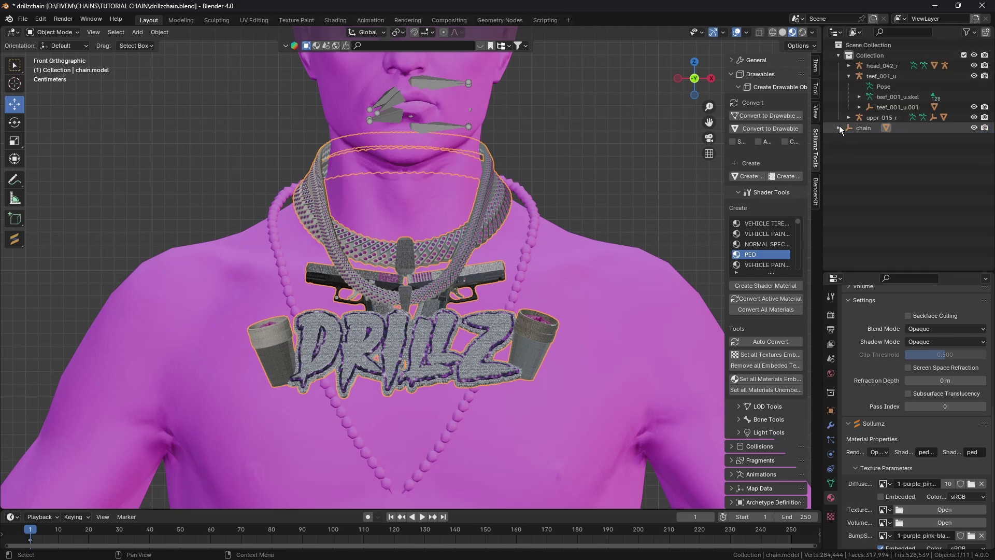
left_click(849, 75)
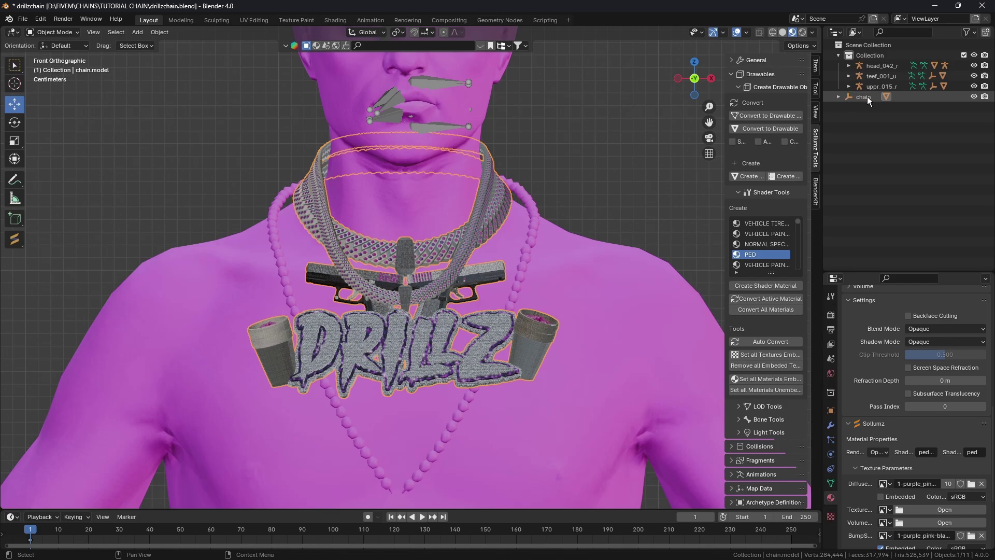
left_click_drag(875, 96, 854, 72)
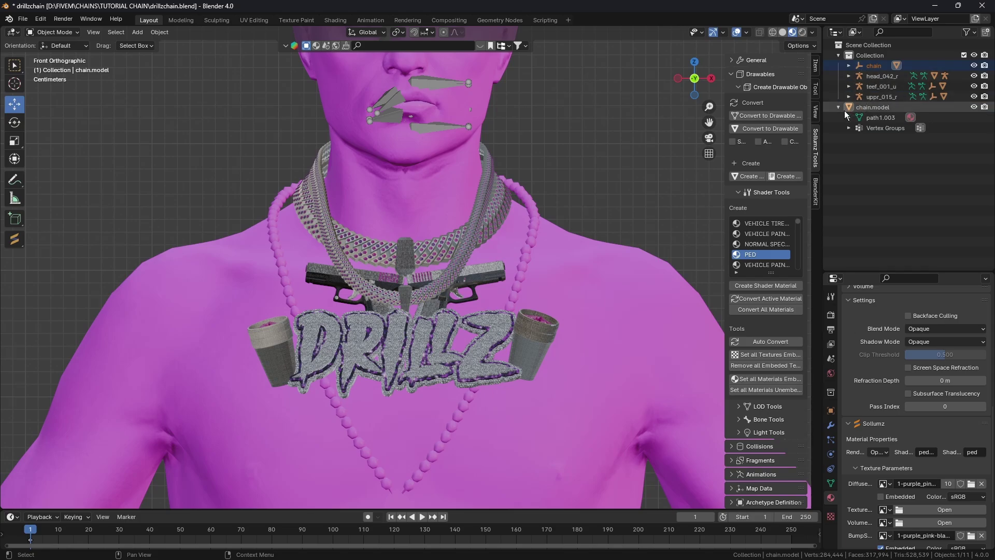
Step: Check the chain's visibility toggles and move chain.model inside the Collection
left_click(974, 108)
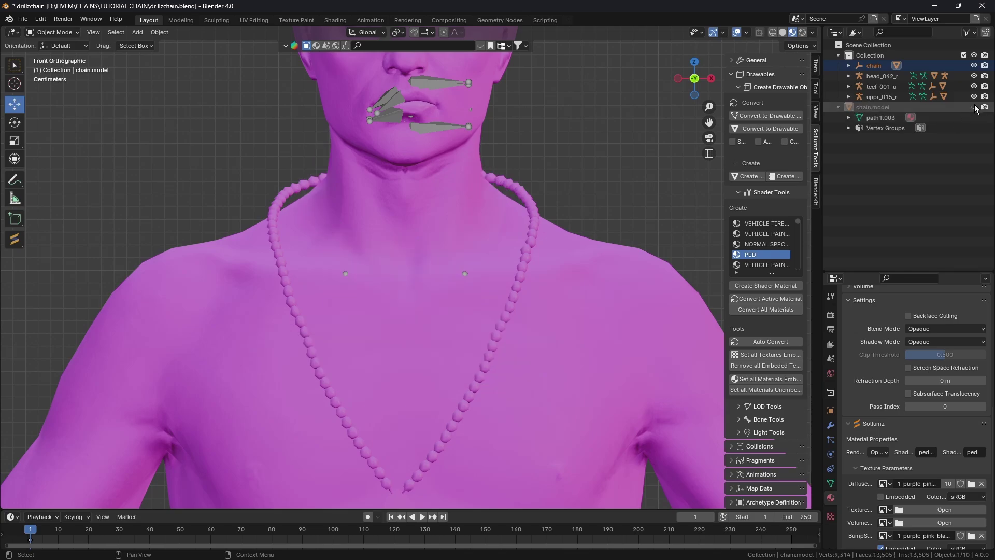
left_click(975, 107)
left_click(975, 65)
left_click(974, 65)
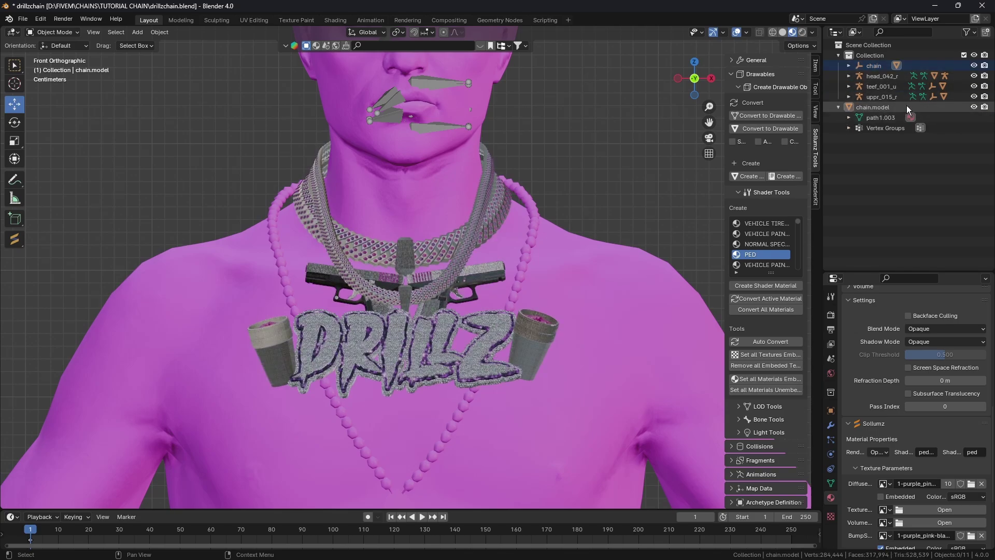
left_click_drag(903, 108, 867, 67)
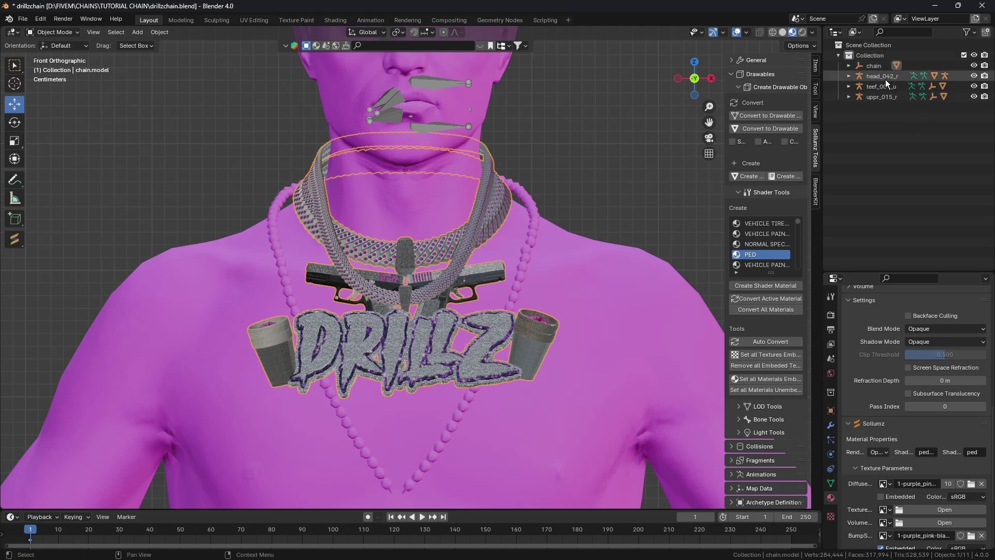
left_click(848, 65)
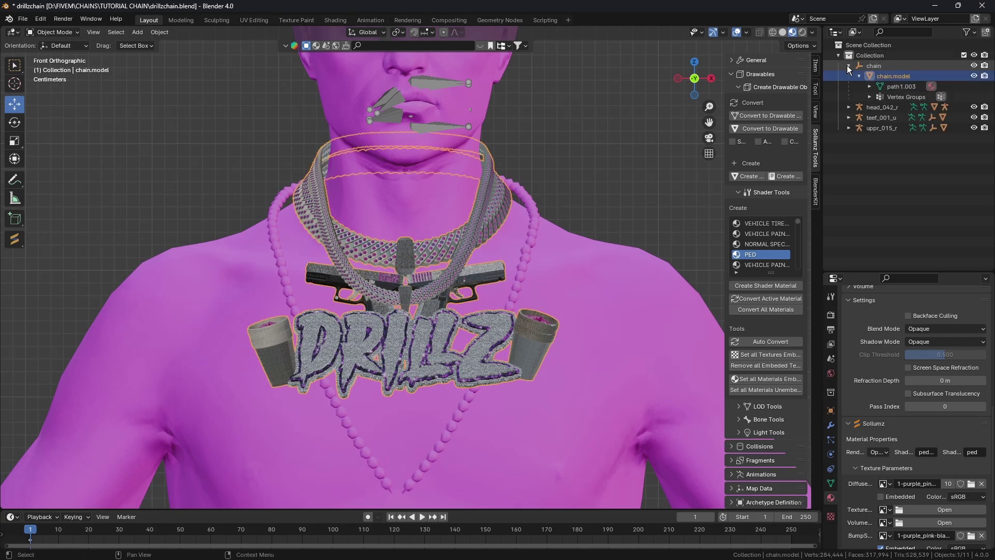
left_click(847, 66)
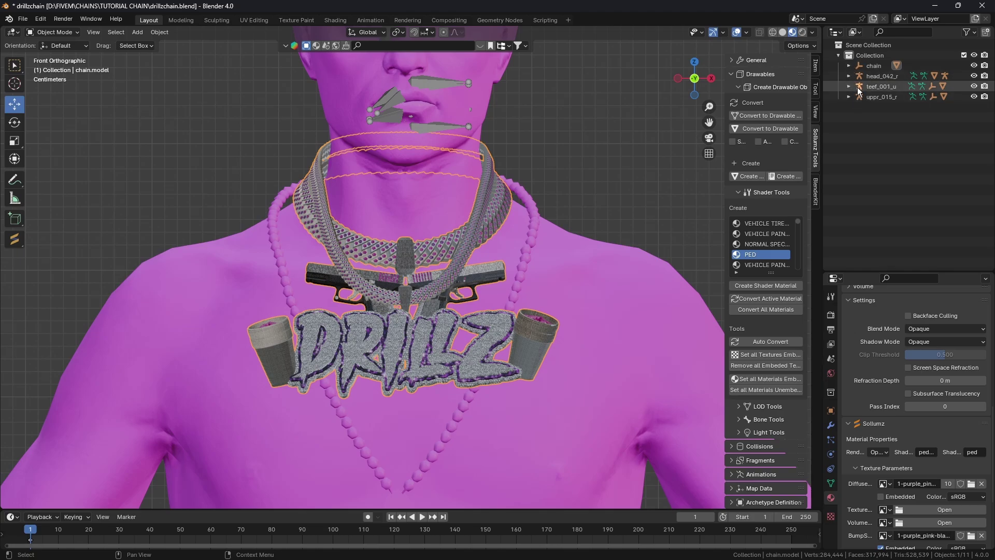
Step: Identify the beaded necklace SKEL_ROOT.001 under teef_001_u.001 and delete it
left_click(848, 86)
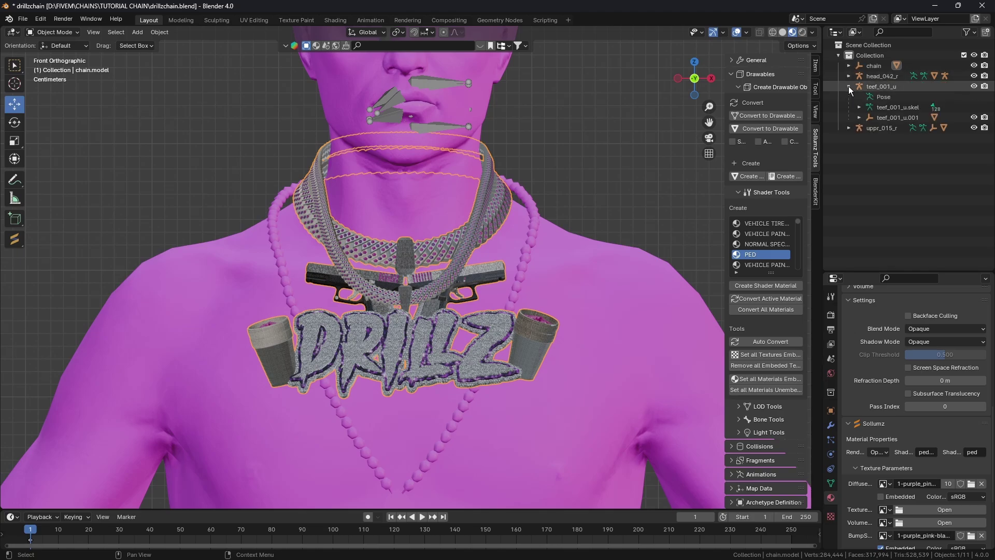
left_click(974, 117)
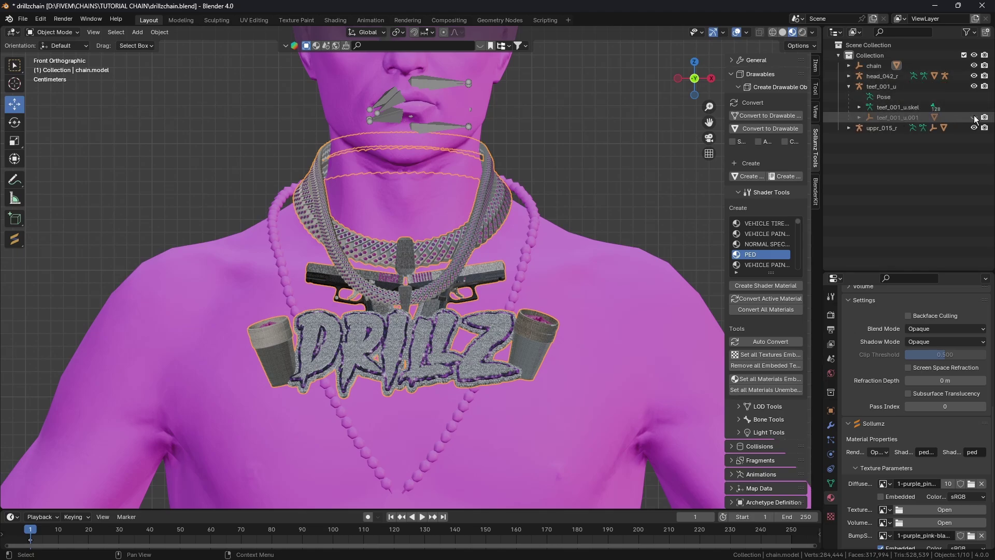
left_click(974, 117)
left_click(860, 117)
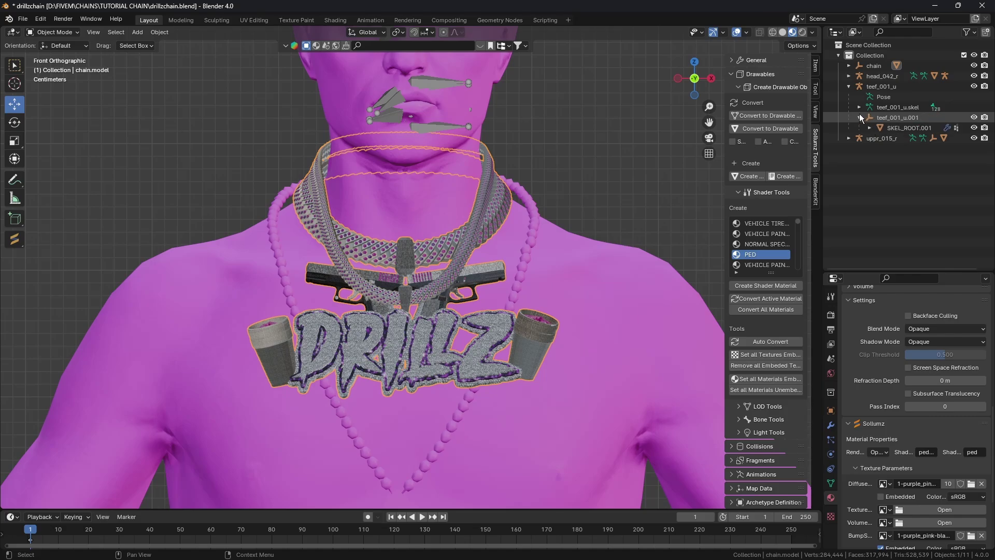
left_click(859, 117)
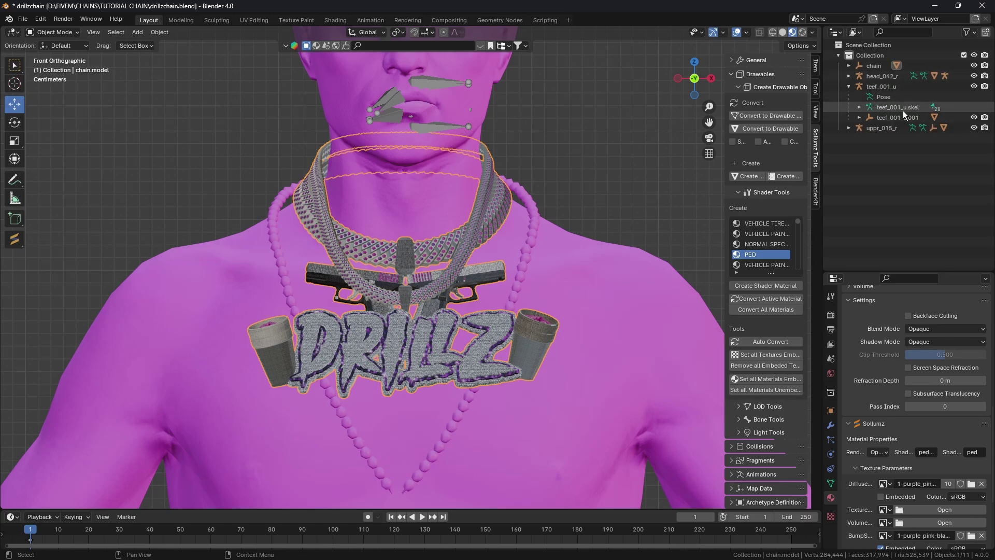
left_click(860, 117)
left_click(870, 128)
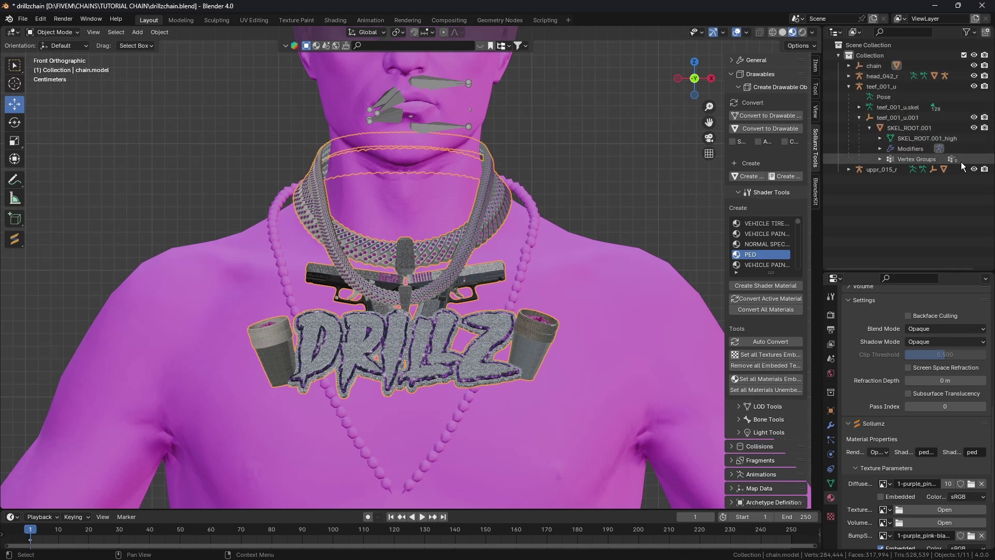
left_click(677, 181)
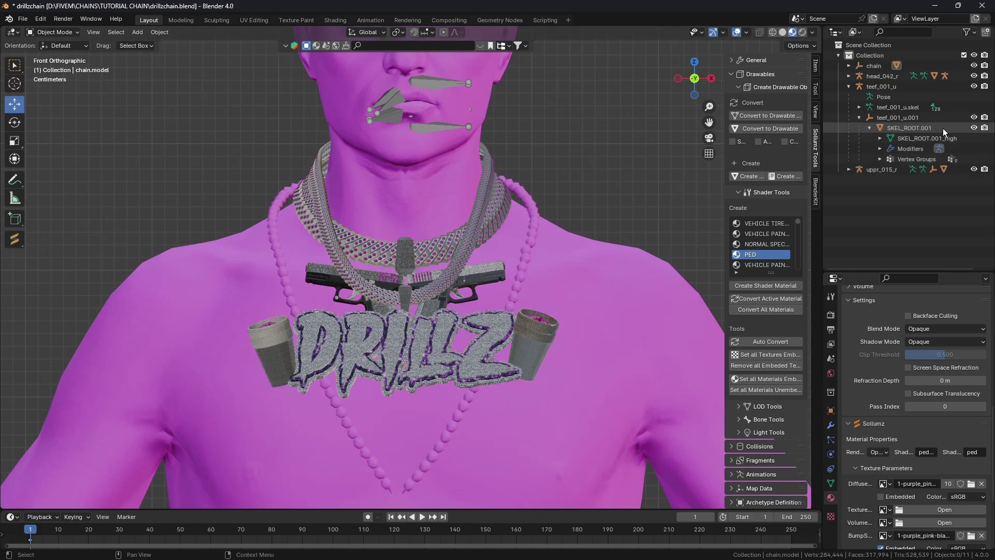
left_click(974, 128)
left_click(974, 128)
left_click(956, 128)
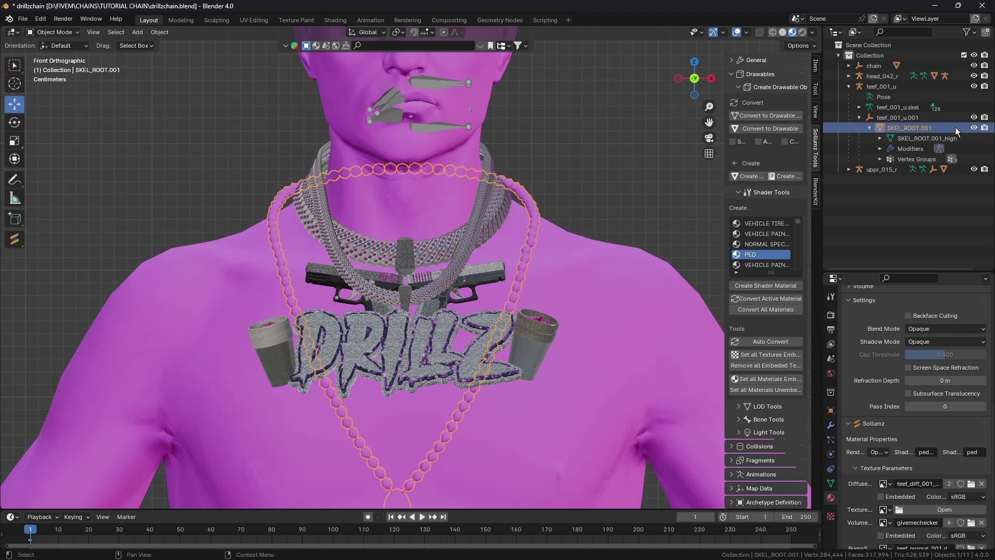
key("Delete")
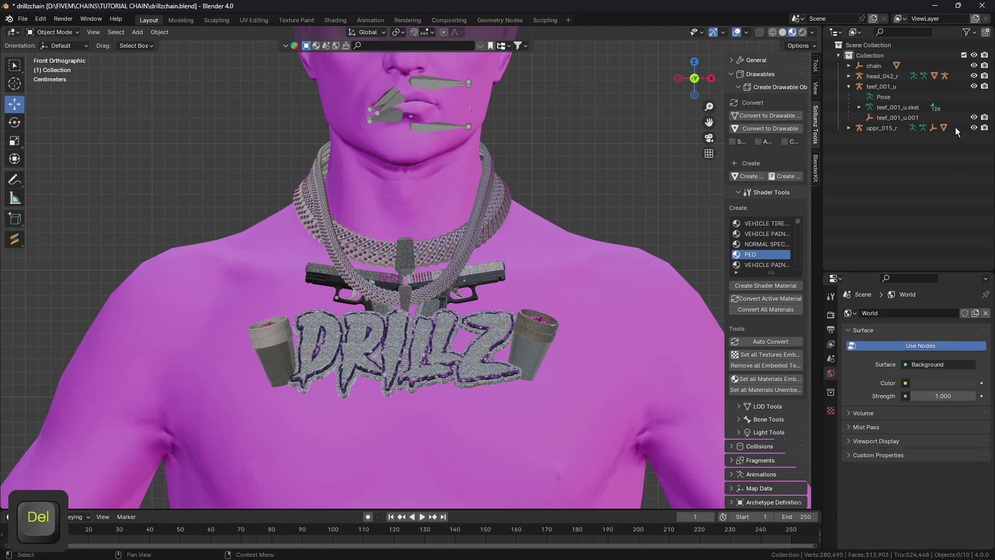
Step: Clear chain.model's parent keeping its transform, then parent it under teef_001_u.001
scroll(705, 359, "down", 1)
left_click(482, 317)
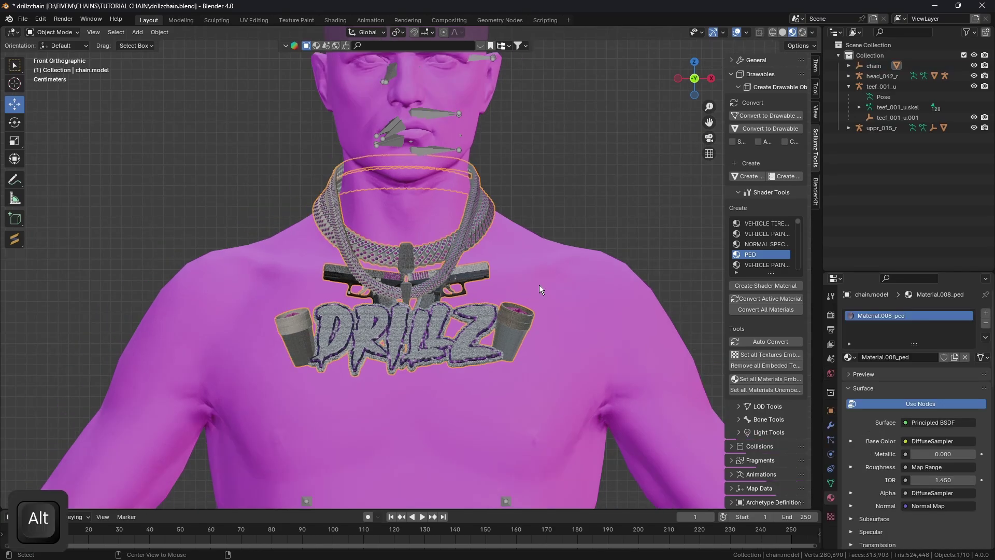
key("alt+p")
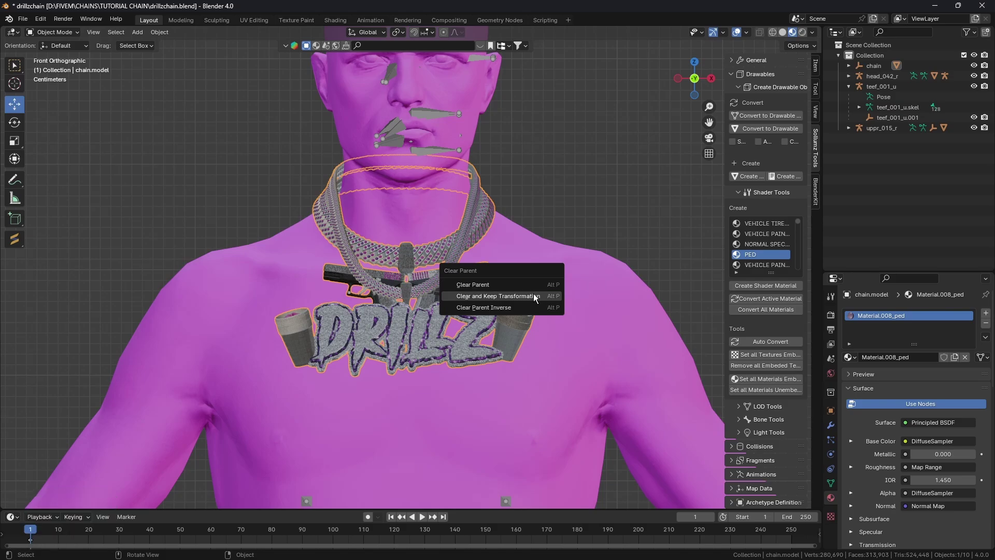
left_click(533, 296)
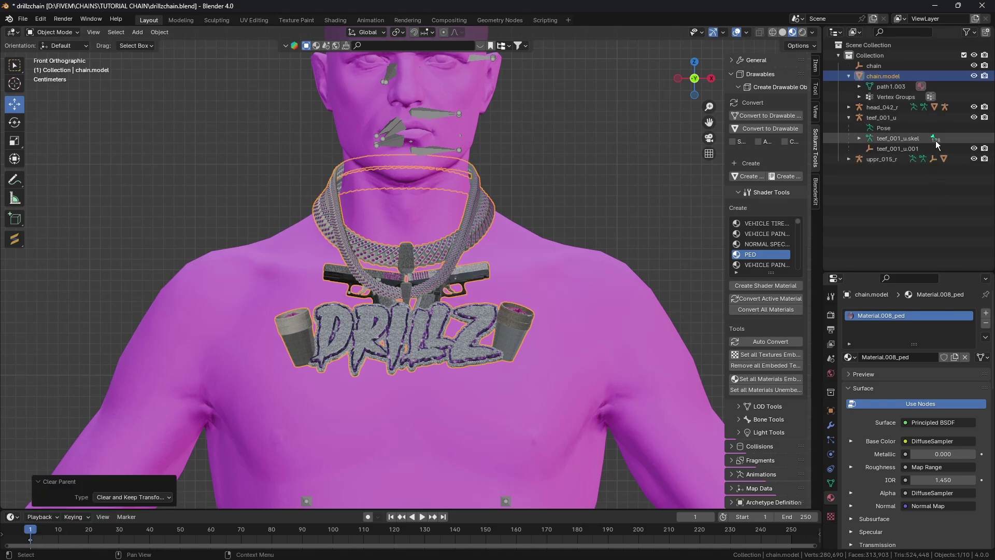
left_click(849, 77)
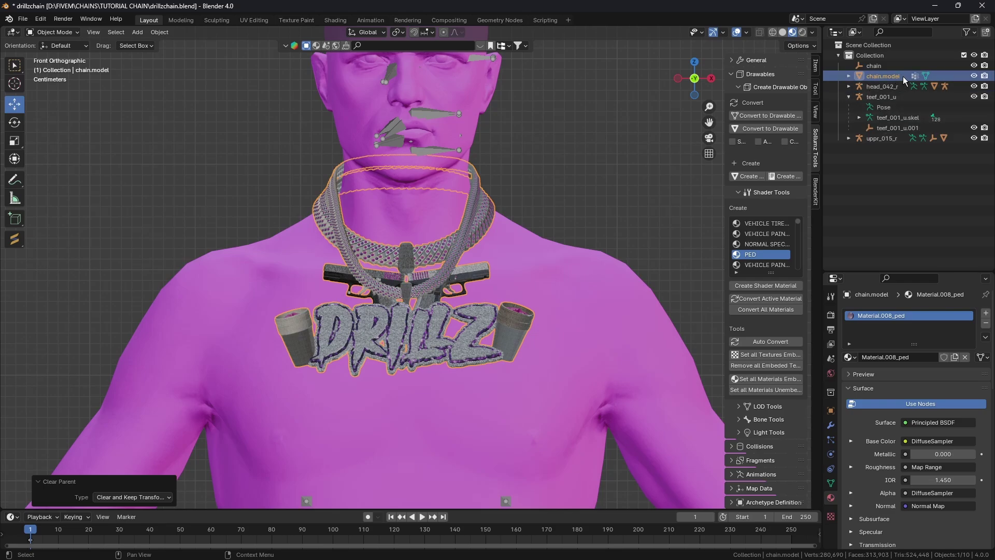
key("shift")
left_click_drag(903, 76, 871, 126)
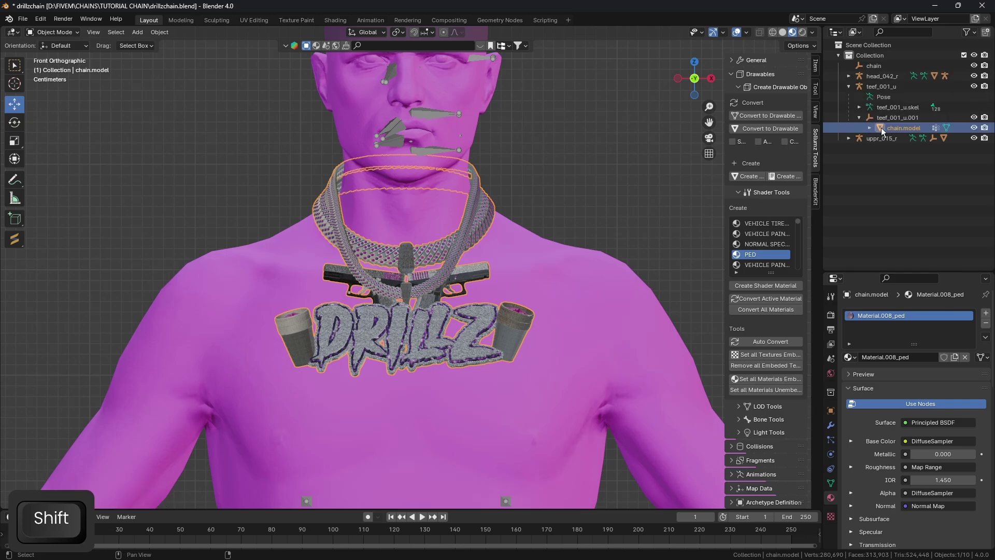
Step: Show chain.model's Object Data settings, enlarged to reveal the Sollumz LODs
left_click(831, 483)
left_click_drag(940, 272, 940, 154)
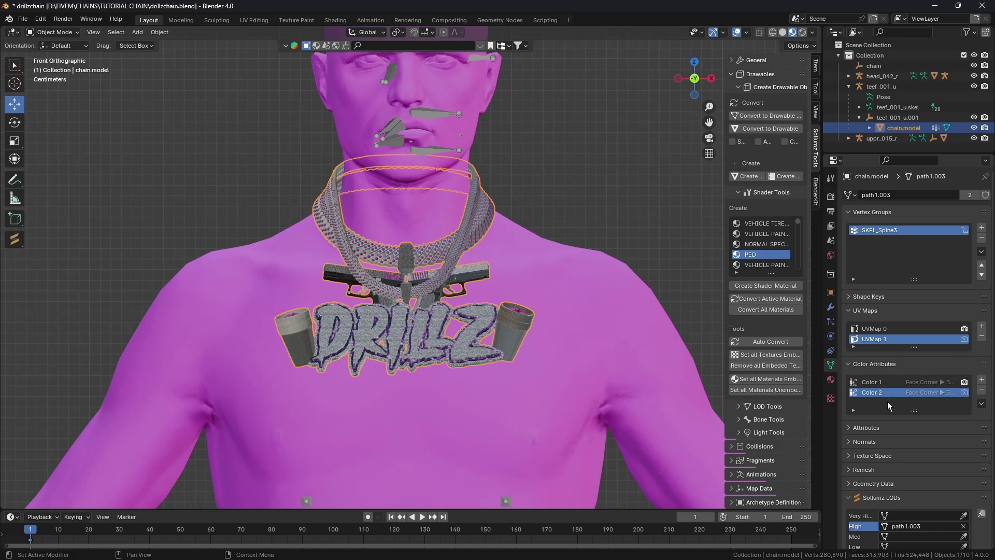
scroll(888, 403, "down", 2)
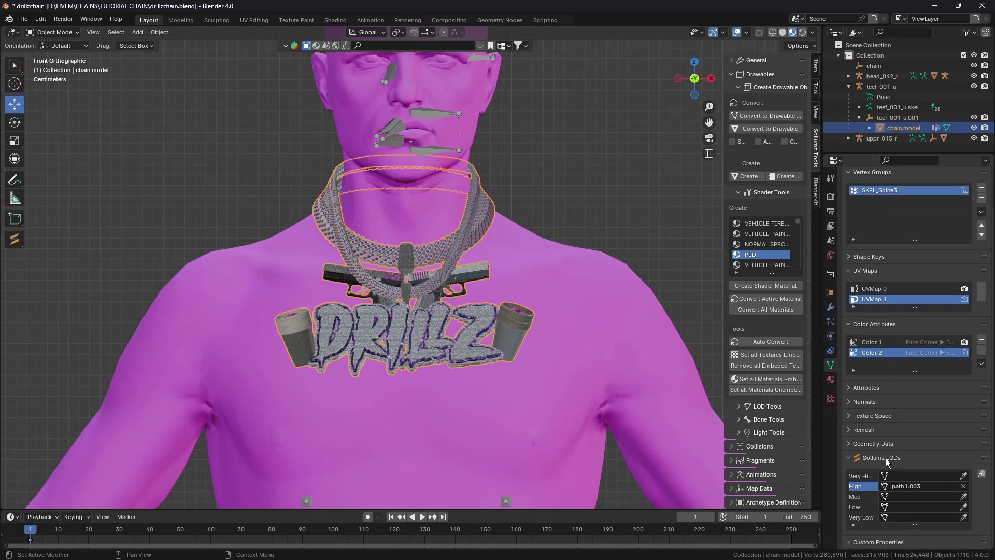
Step: Expand the teef_001_u and chain.model hierarchy in the Outliner to inspect its children
left_click(870, 127)
scroll(880, 131, "down", 1)
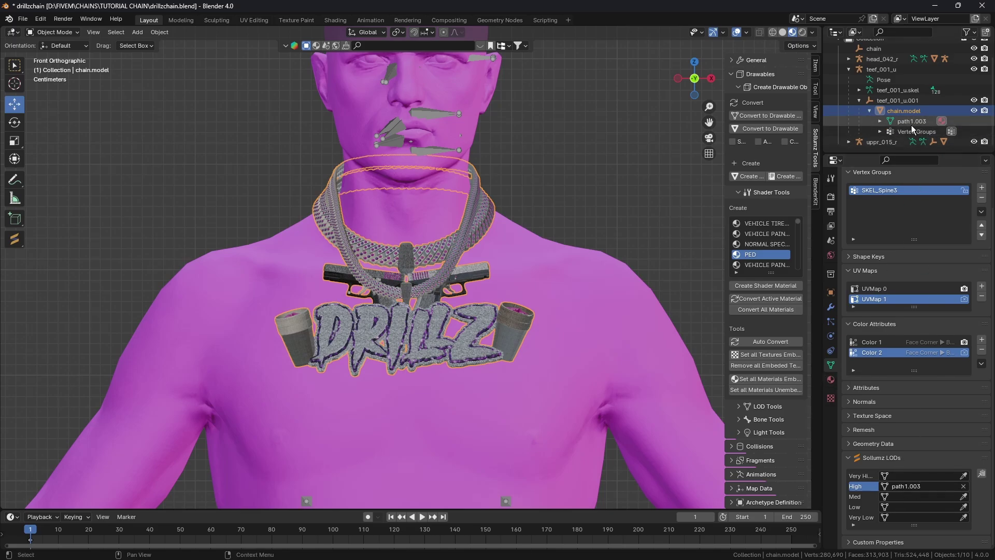
left_click(849, 69)
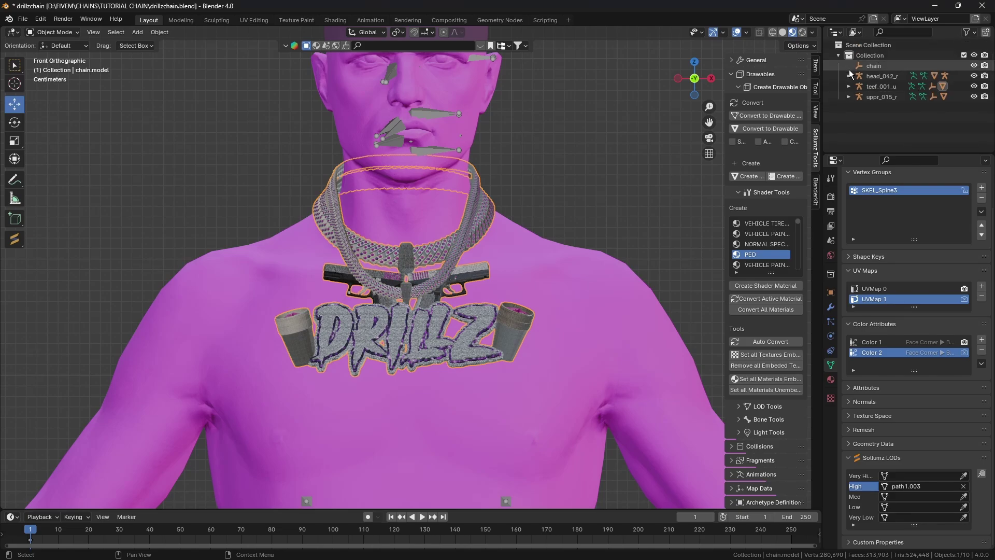
left_click(849, 86)
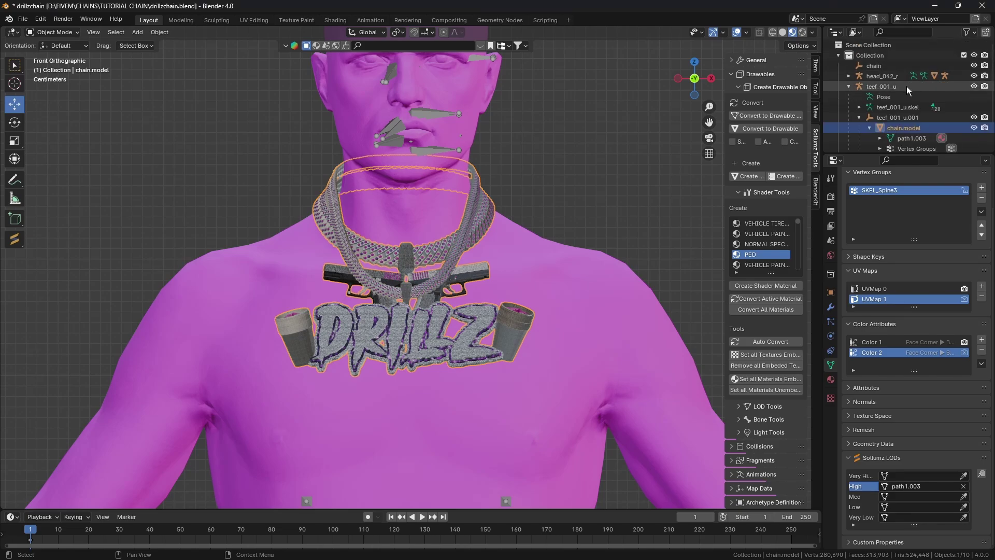
scroll(906, 86, "down", 1)
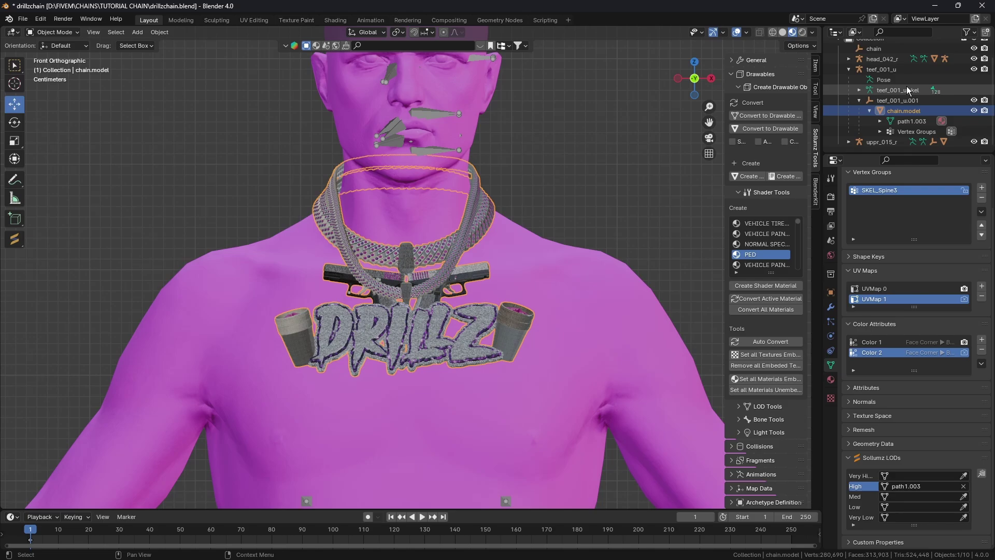
Step: Select the teef_001_u armature with its whole hierarchy, including chain.model, via Select Hierarchy
left_click(909, 70)
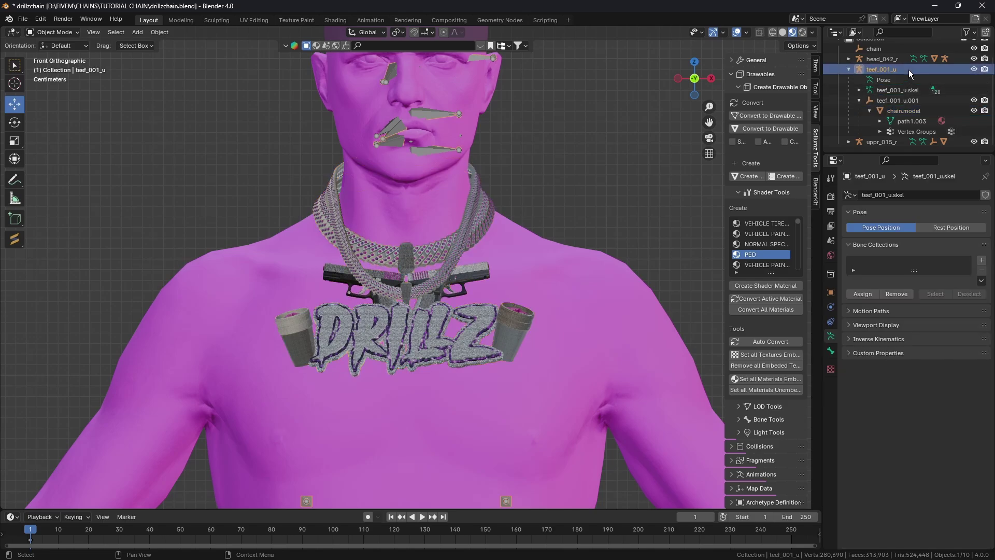
right_click(909, 69)
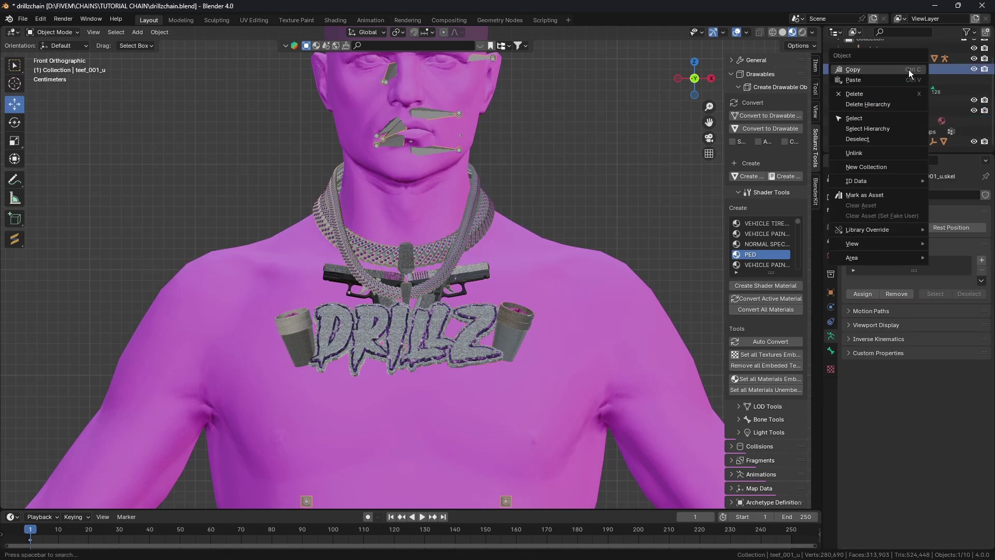
left_click(884, 129)
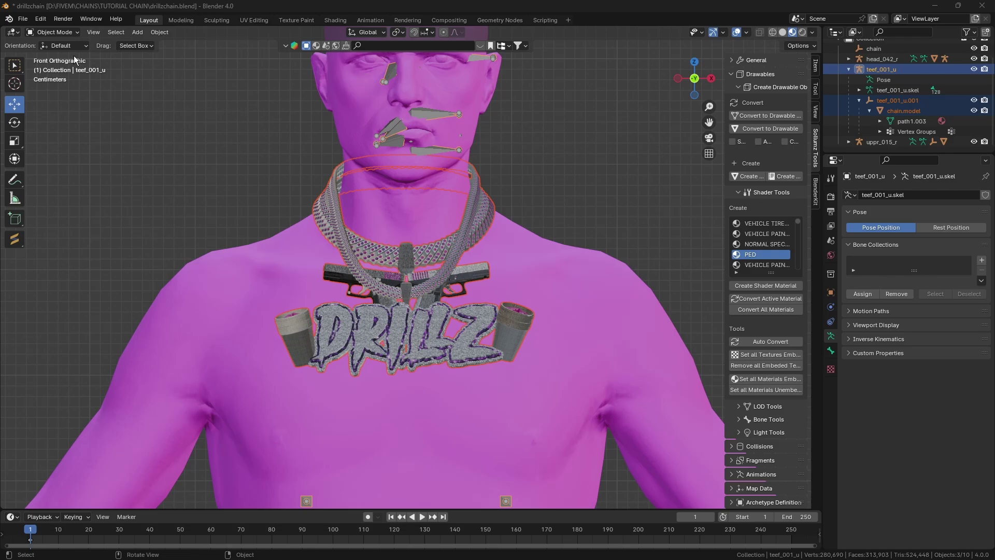
left_click(22, 22)
Step: Create a new folder named 'export' in the blender only tut export location
mouse_move(55, 175)
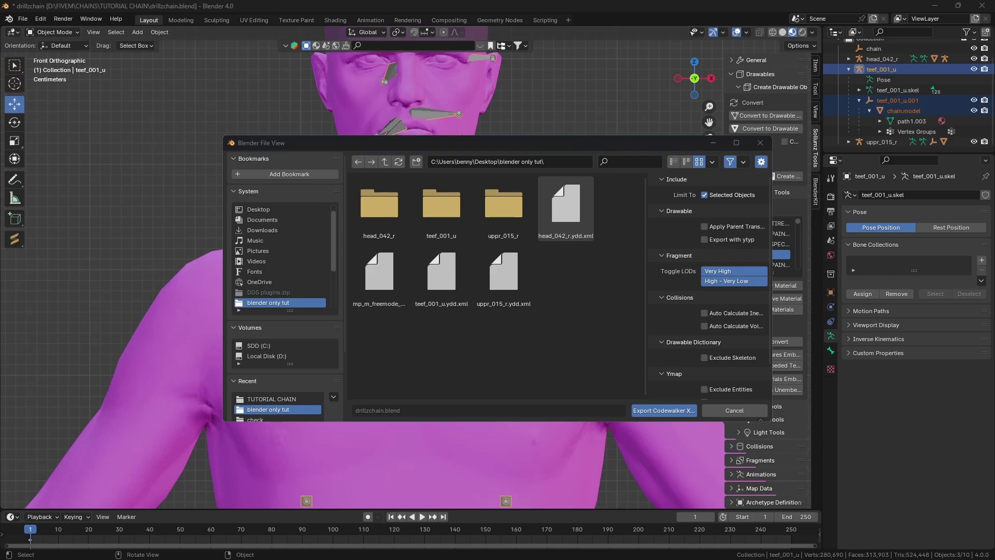
right_click(581, 292)
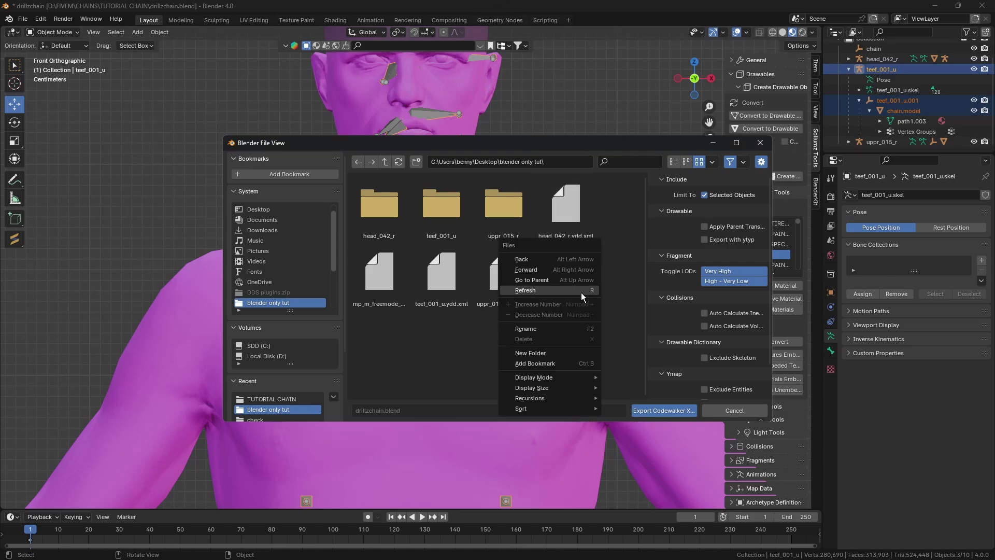
left_click(559, 353)
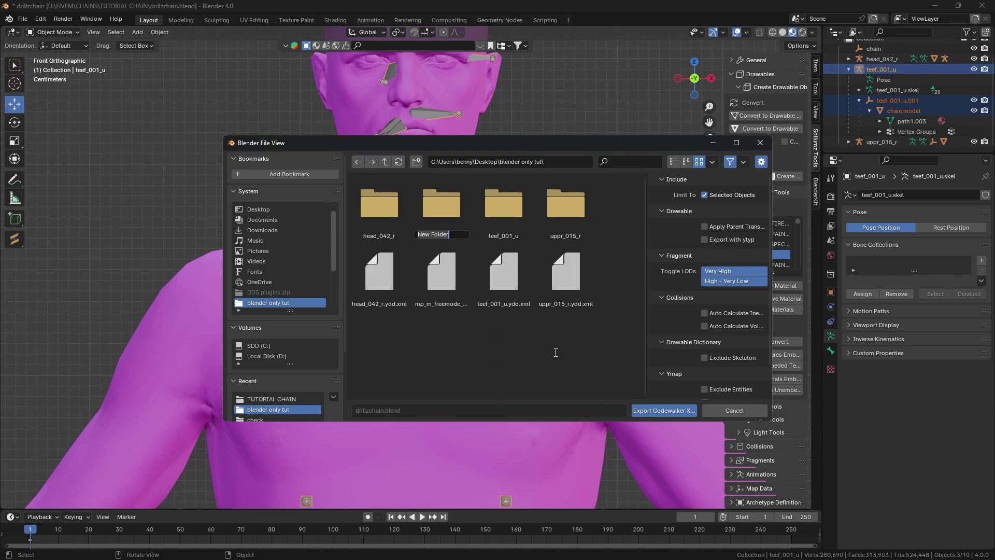
type("export")
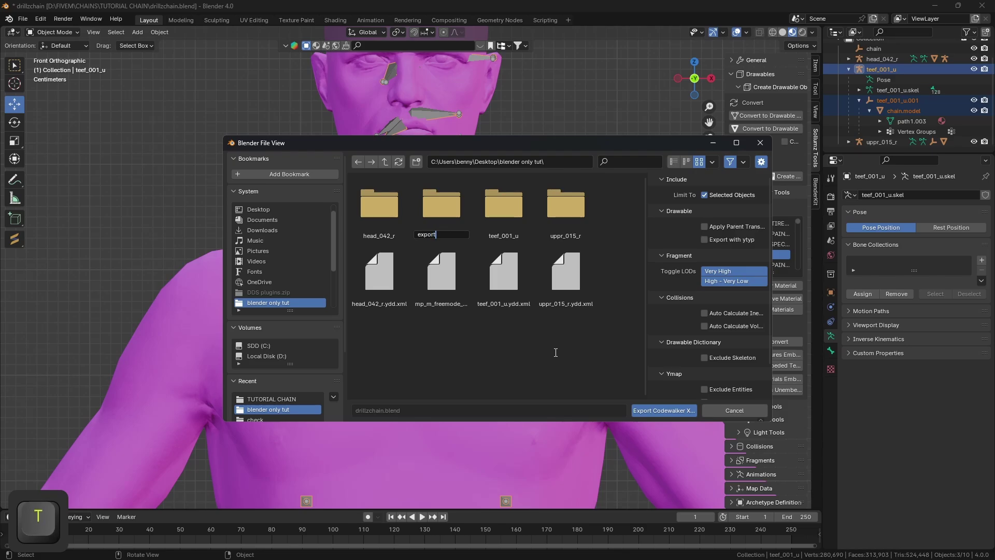
key("Return")
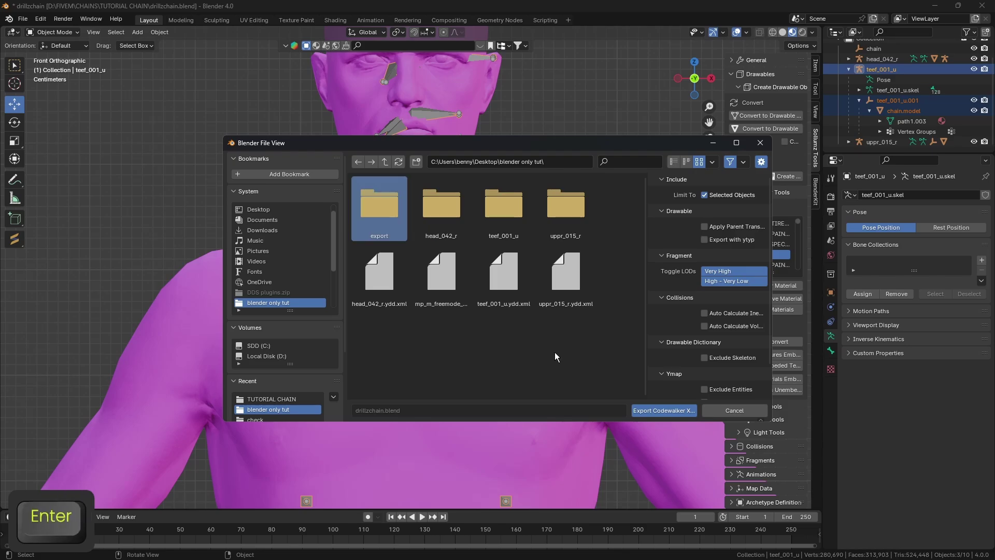
Step: Export the chain as Codewalker XML into the export folder with Exclude Skeleton ticked
double_click(371, 211)
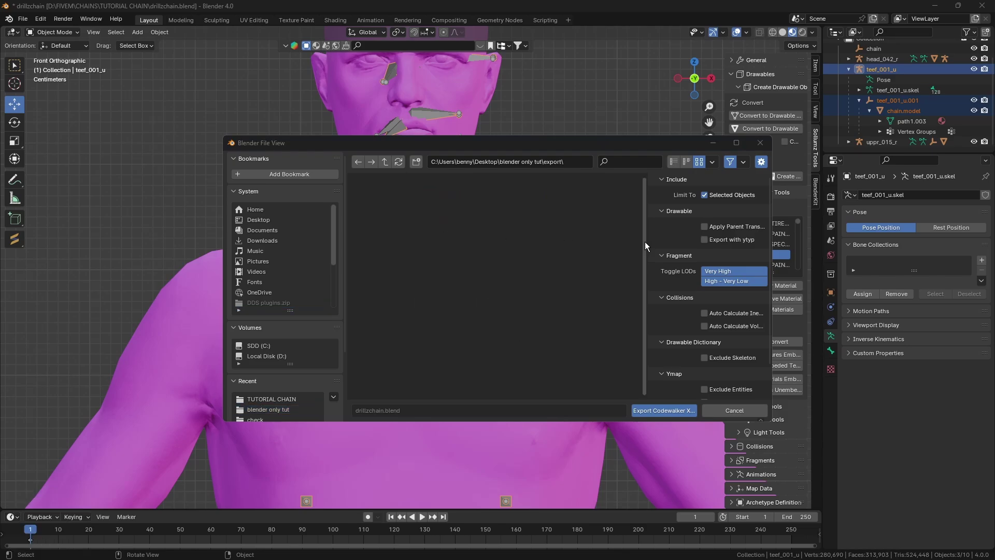
left_click(705, 359)
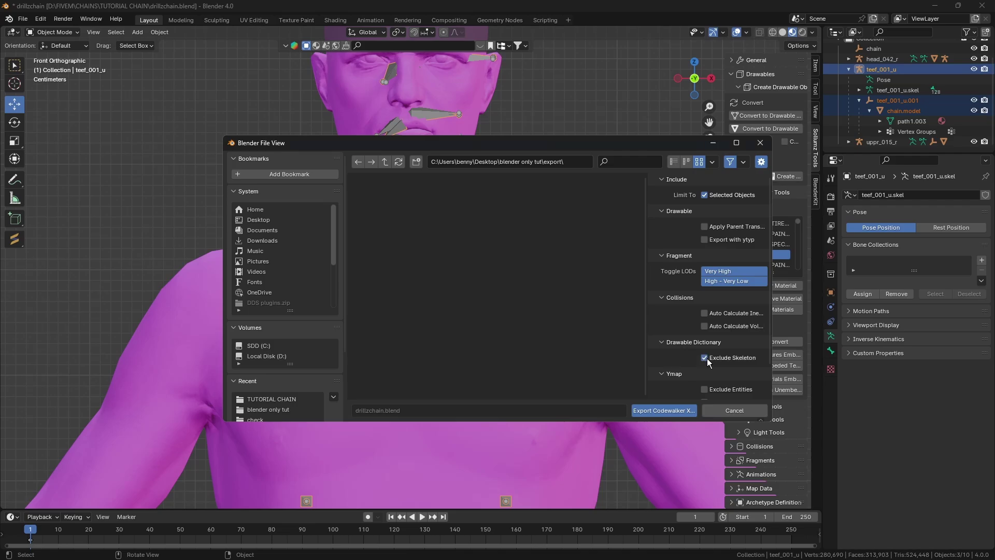
left_click(670, 411)
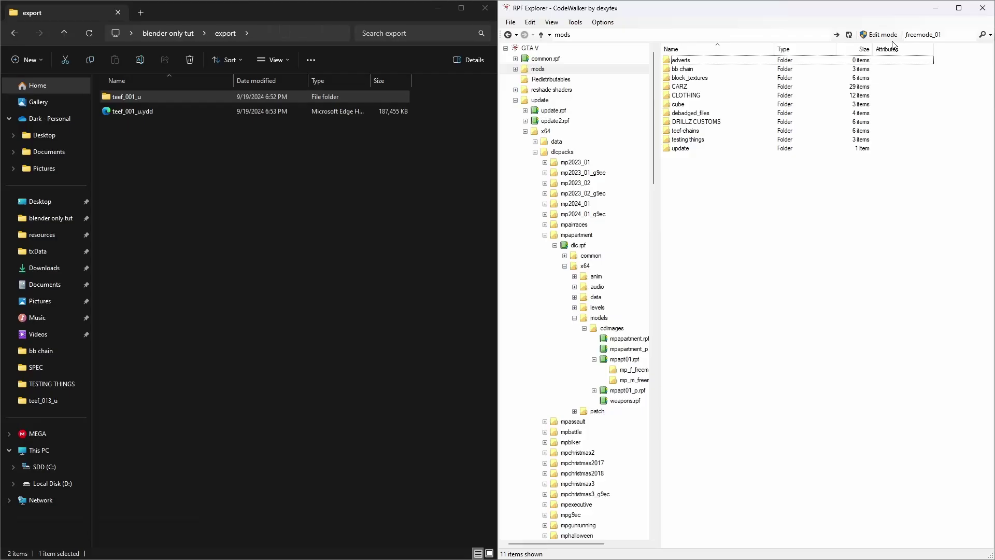
Step: Enable edit mode and create a 'blender only model' folder inside mods
left_click(878, 35)
left_click(529, 322)
right_click(716, 187)
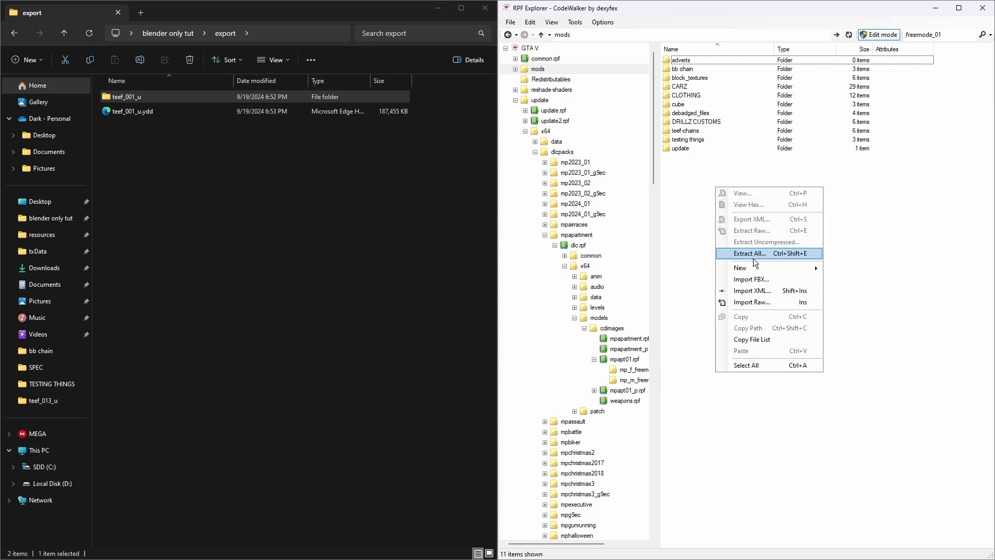
mouse_move(782, 273)
left_click(851, 269)
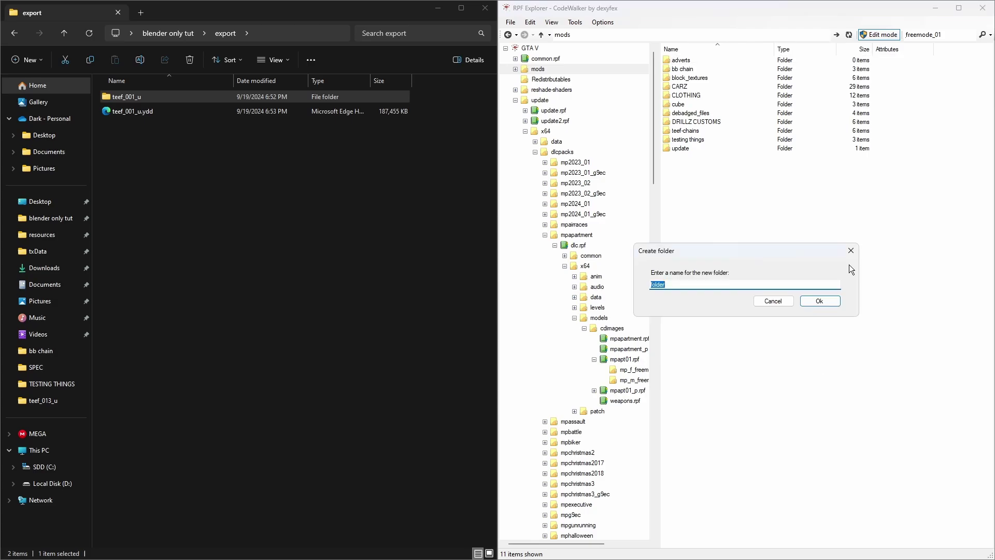
type("ble")
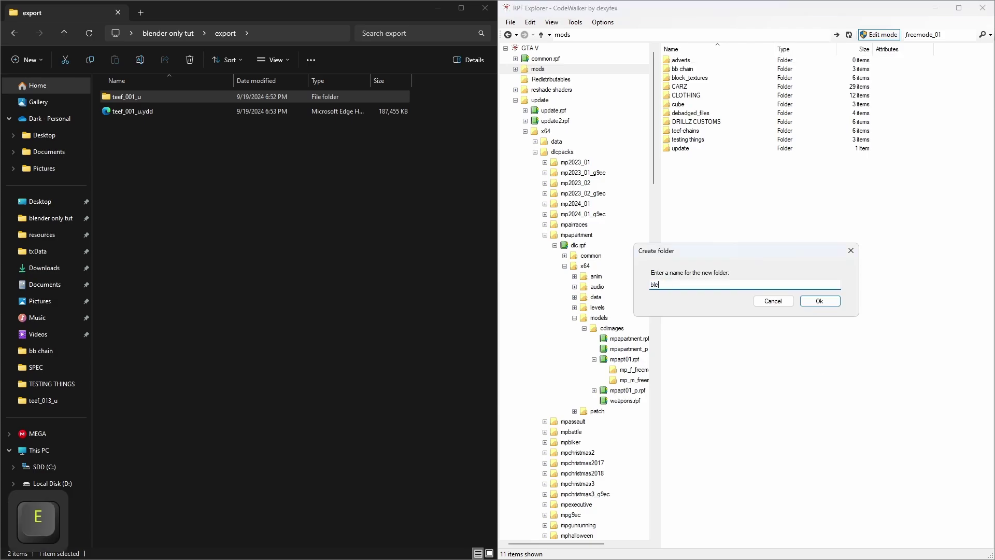
type("nder only ")
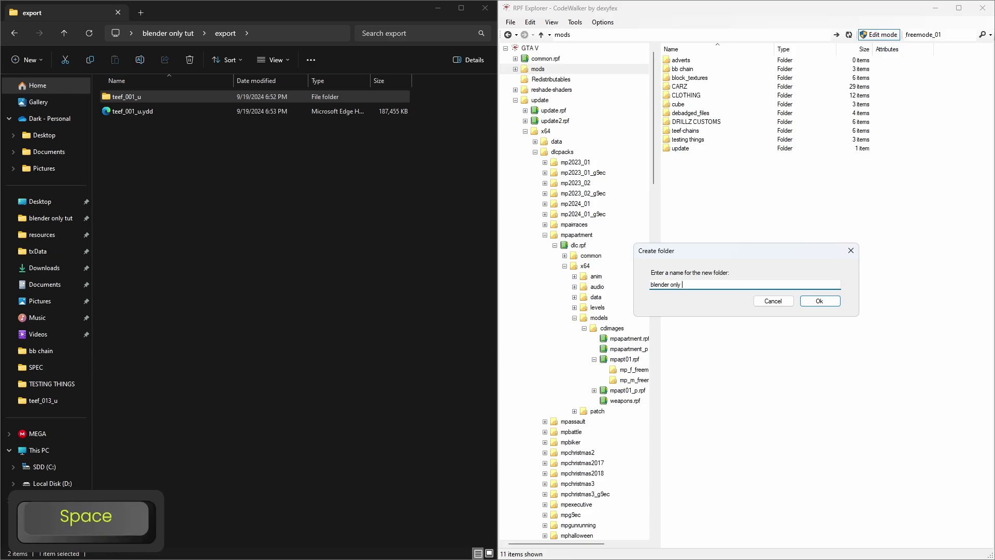
type("model")
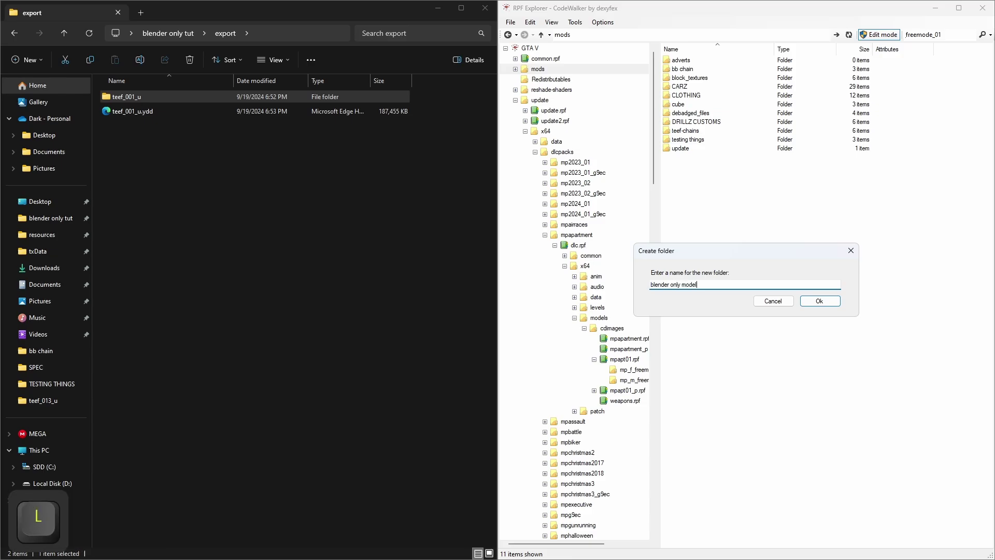
key("Return")
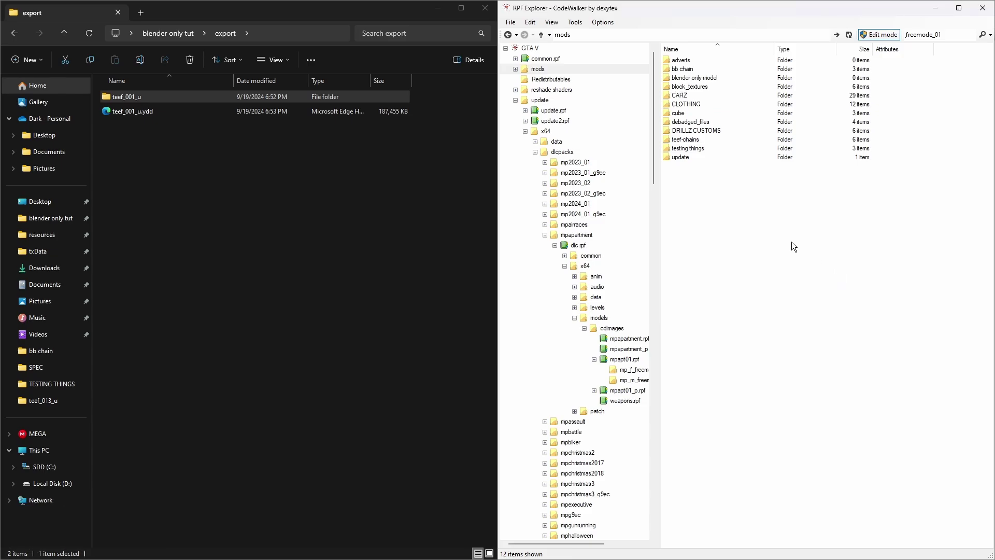
Step: Open the new folder and drag teef_001_u.ydd into it from Explorer
double_click(694, 78)
left_click_drag(221, 109, 521, 188)
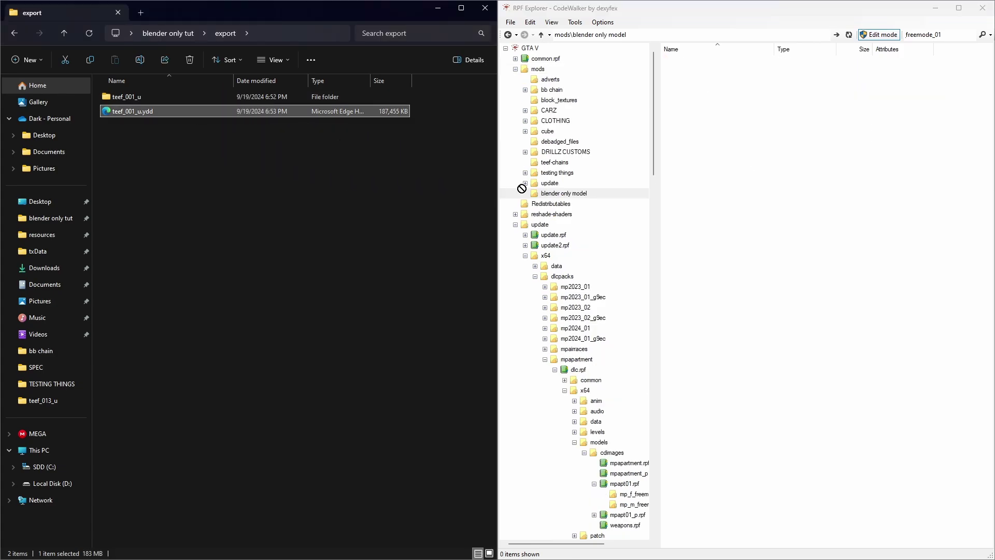
left_click_drag(721, 128, 711, 82)
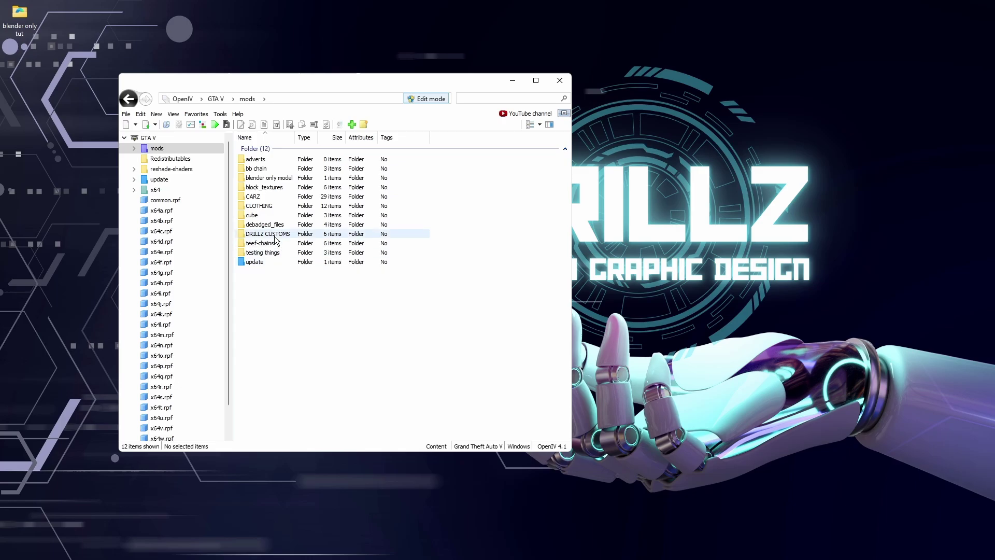
Step: Open the blender only model folder and preview the teef_001_u.ydd model
double_click(279, 177)
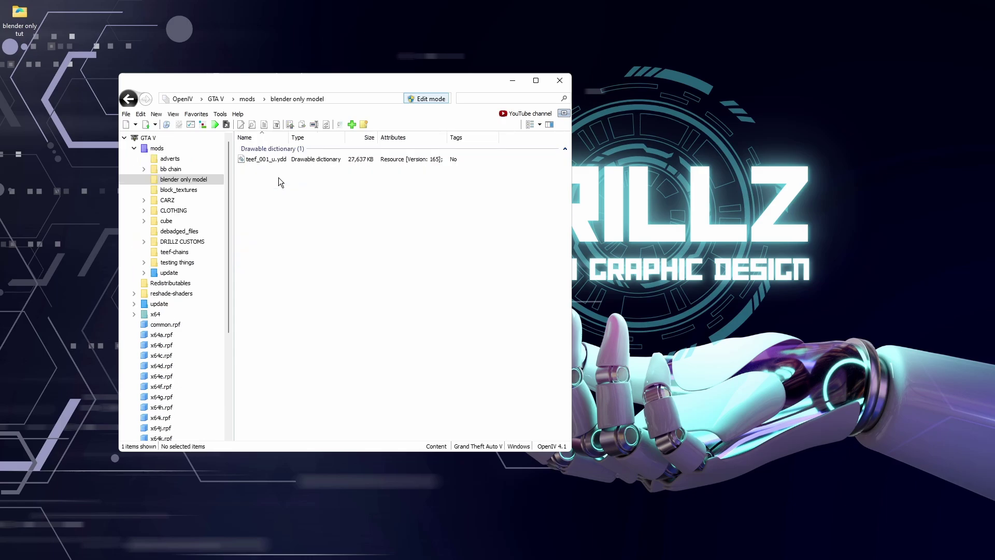
double_click(297, 159)
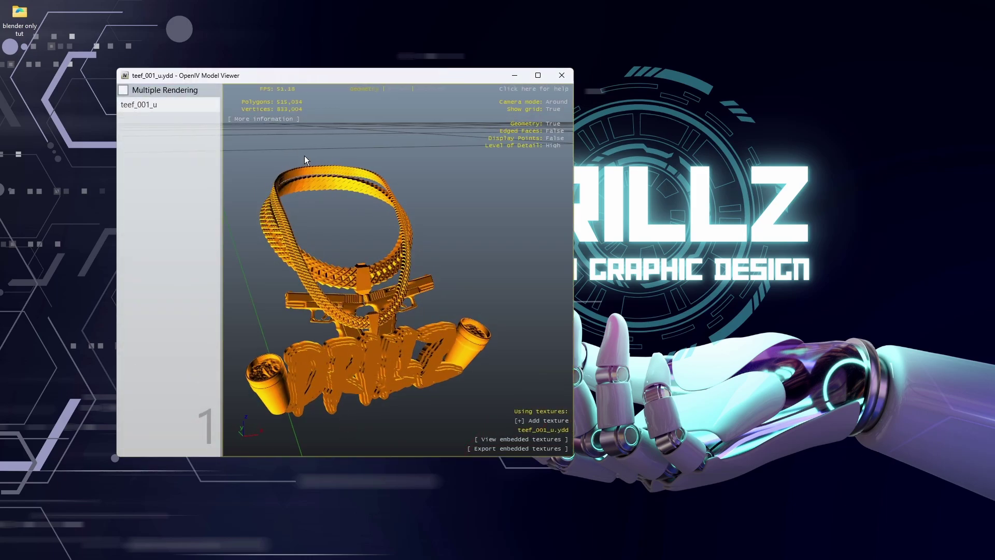
left_click(561, 75)
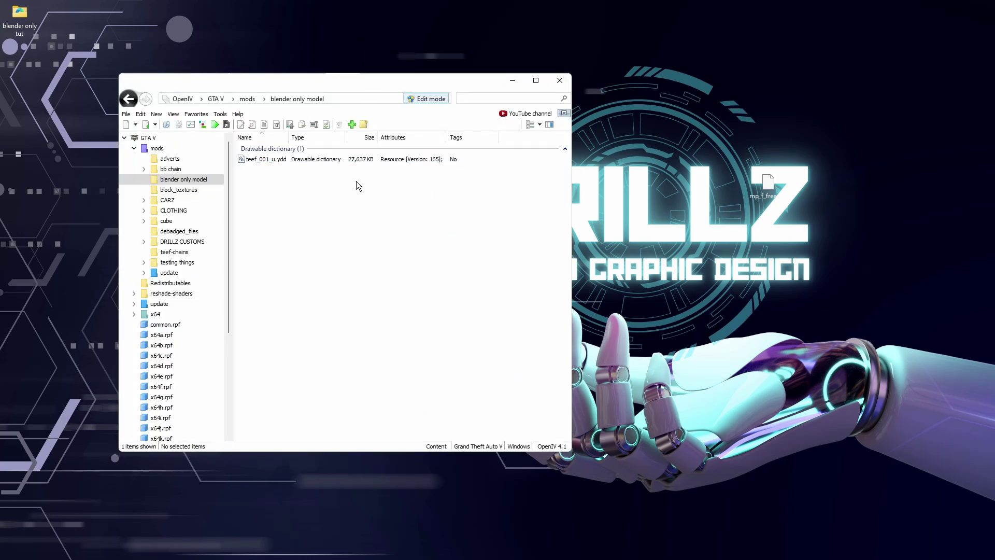
Step: Add the texture dictionary beside the model, replace its texture with the glitter image, and save
left_click_drag(767, 186, 363, 238)
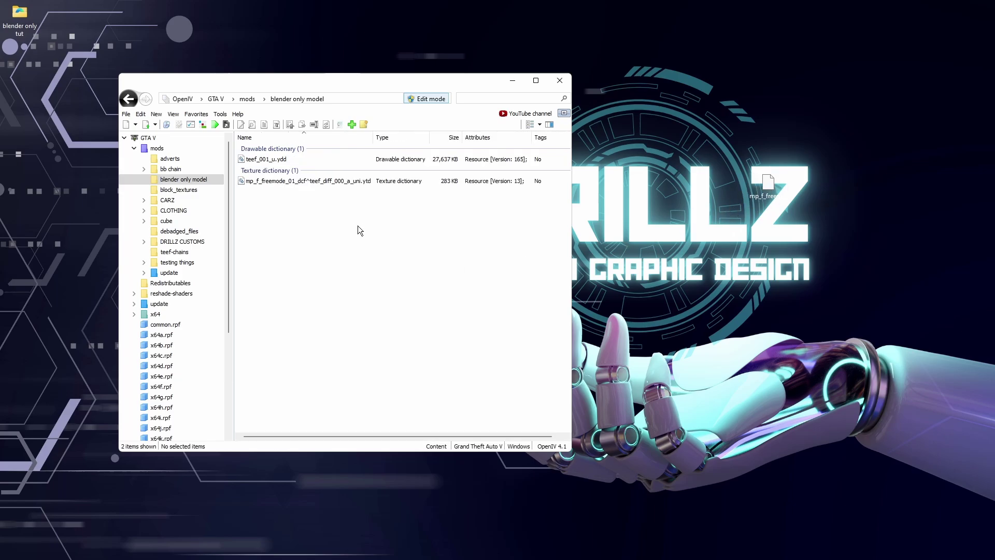
double_click(322, 185)
left_click(604, 130)
left_click(464, 400)
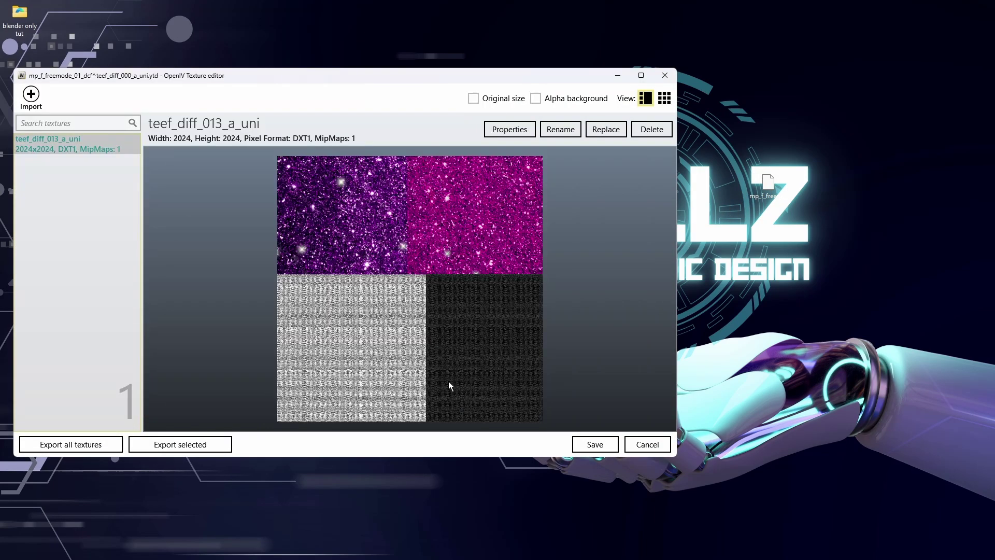
left_click(595, 444)
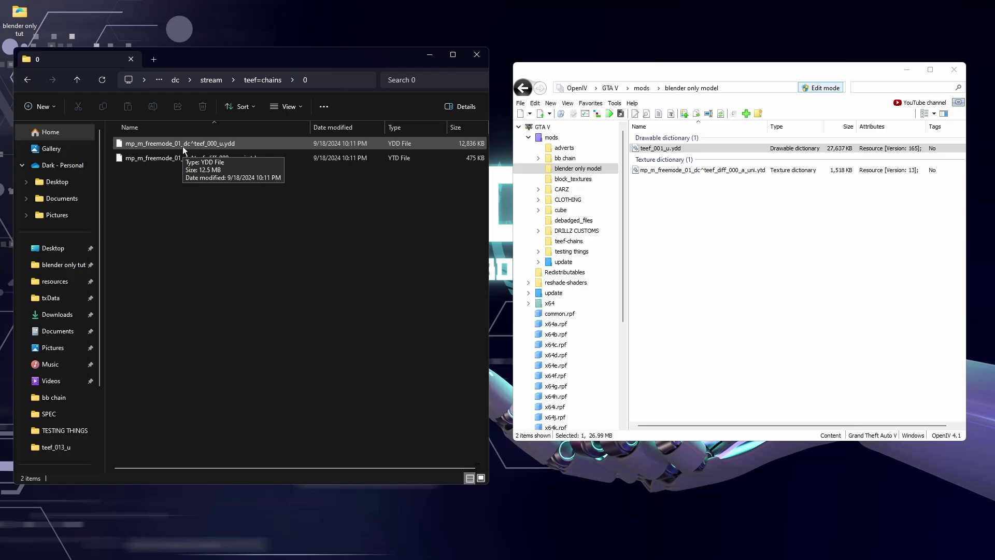
Step: Rename teef_001_u.ydd to the old model's name, mp_m_freemode_01_dc^teef_000_u.ydd
left_click(182, 143)
key("ctrl+x")
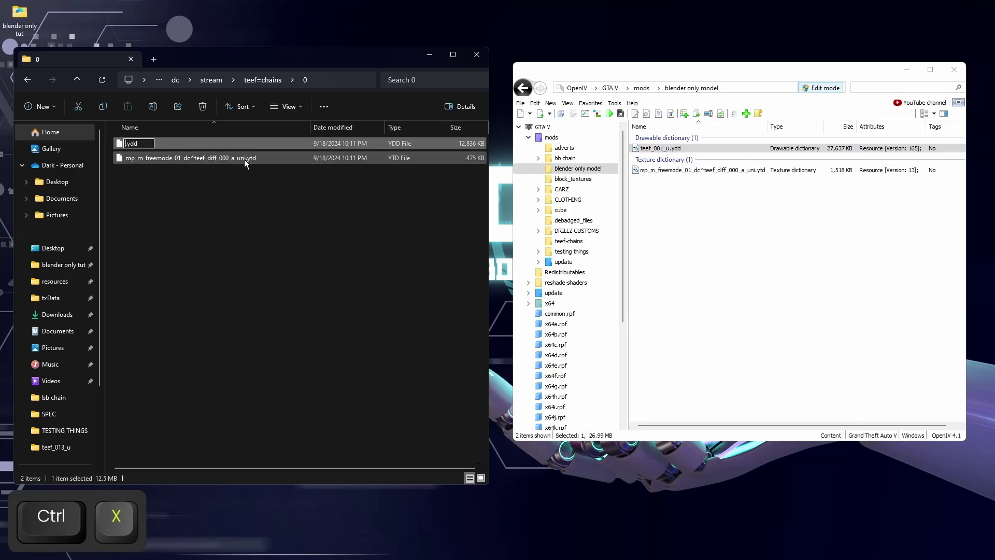
right_click(674, 147)
left_click(713, 223)
key("ctrl+v")
key("Return")
Step: Delete the old stream folder files, replace them with the renamed model and texture, and close OpenIV
left_click(340, 156, "shift")
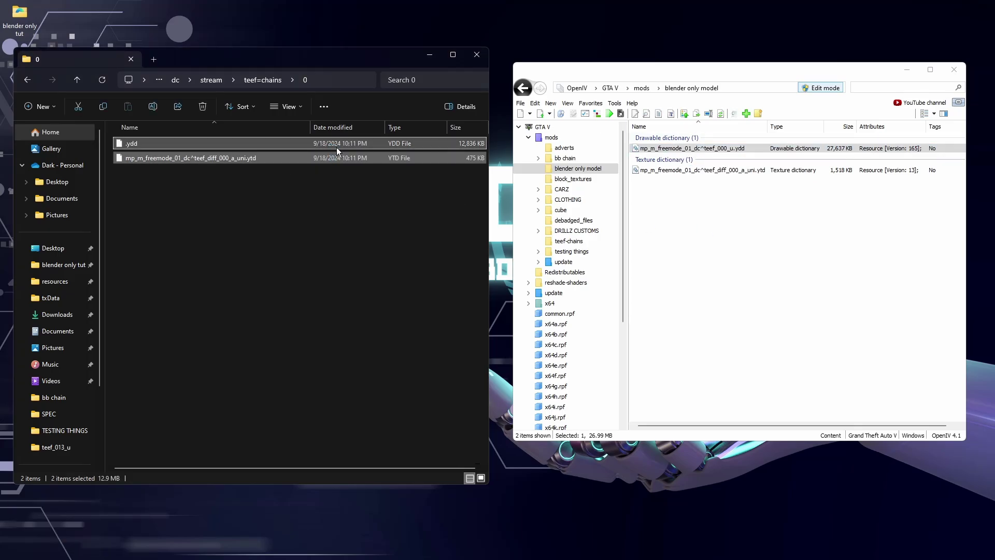
key("Delete")
left_click(674, 170)
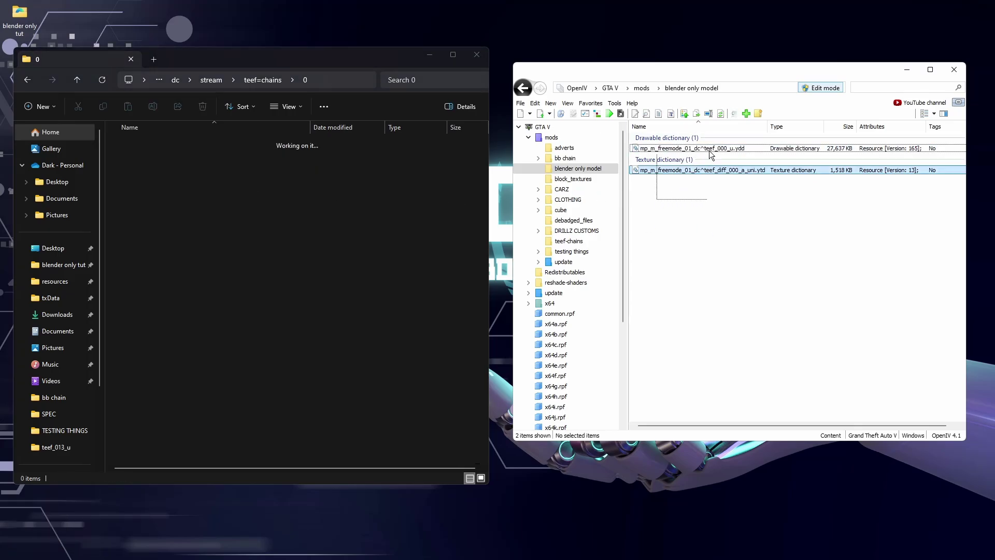
key("ctrl+a")
left_click(955, 69)
left_click(477, 55)
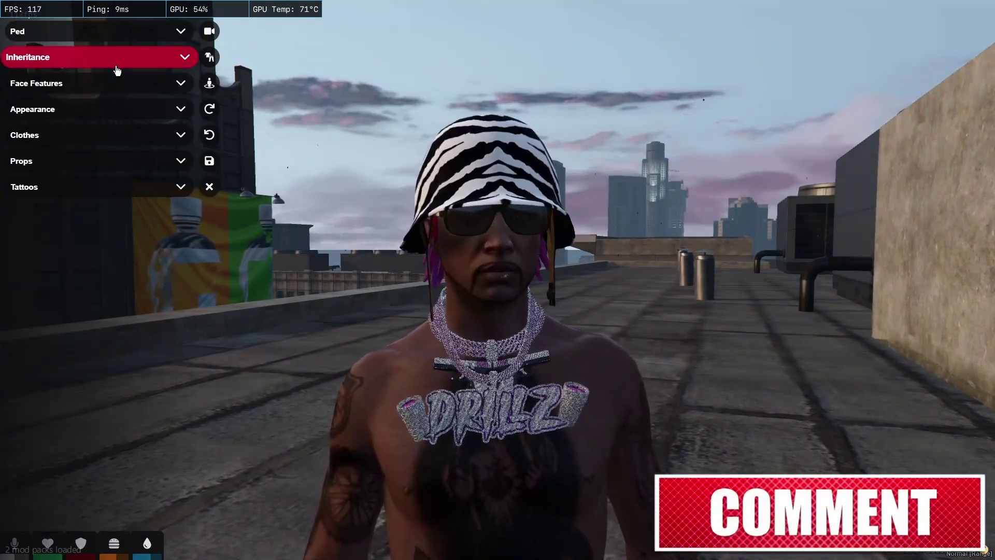
left_click(209, 135)
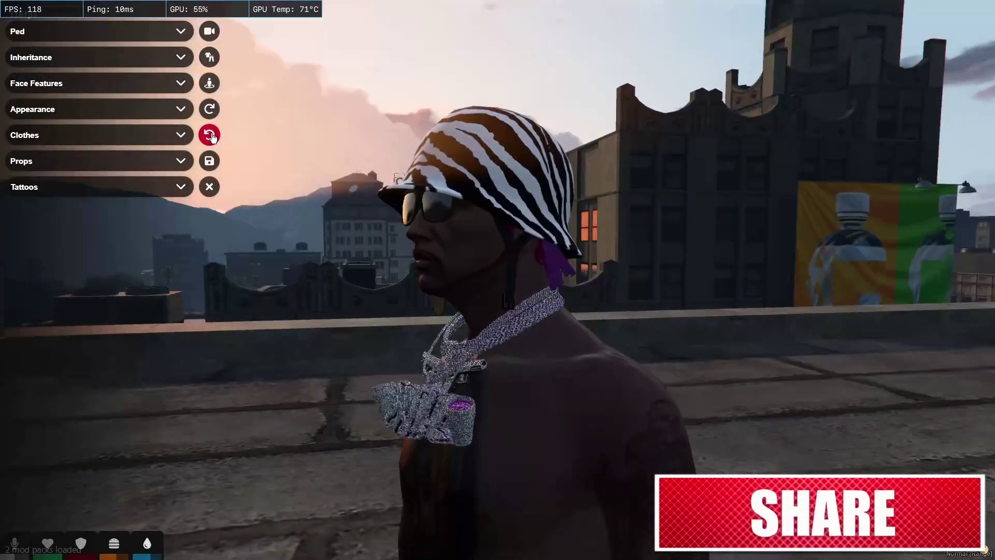
left_click(217, 110)
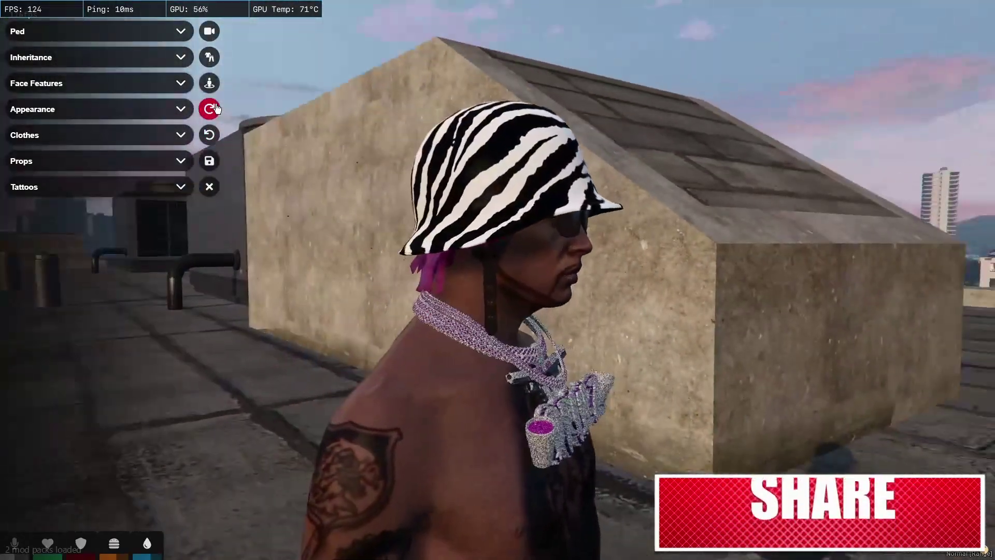
left_click(209, 82)
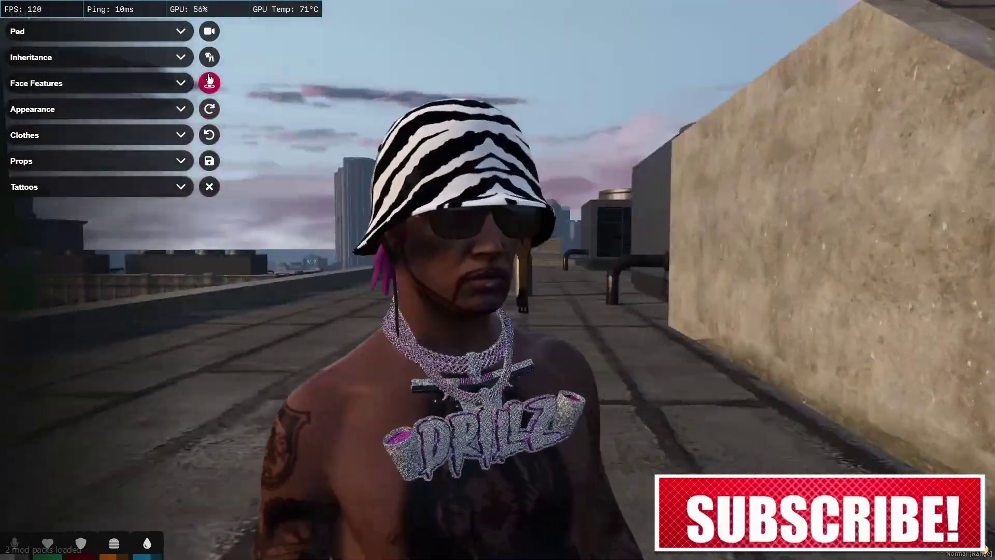